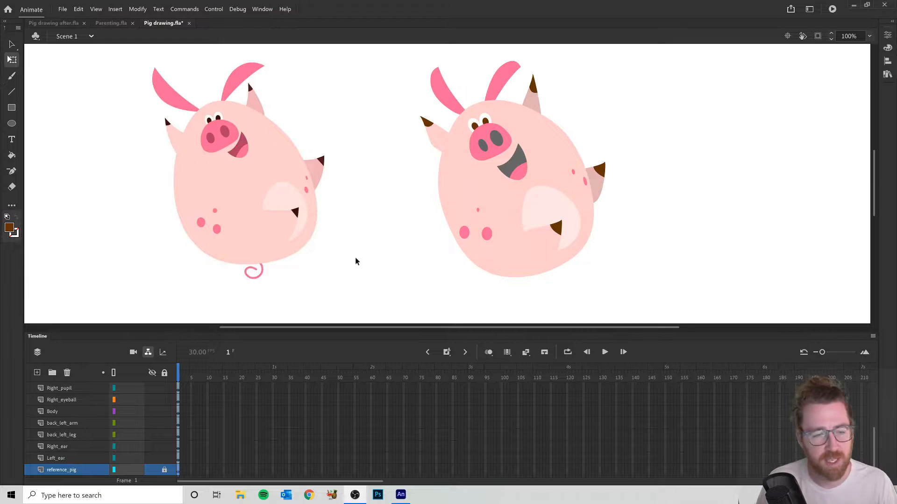
# - Add a new layer named Tail and place it between the Left_ear and reference_pig layers
pyautogui.click(61, 457)
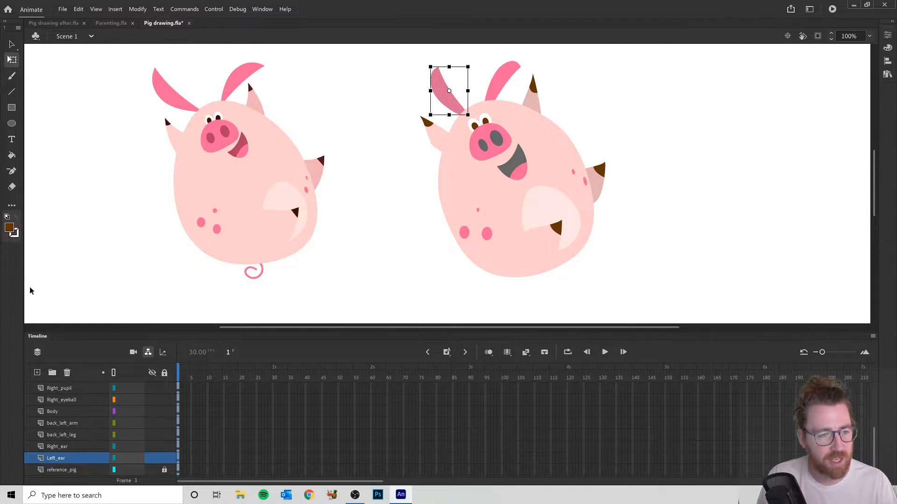
pyautogui.click(37, 373)
pyautogui.doubleClick(63, 456)
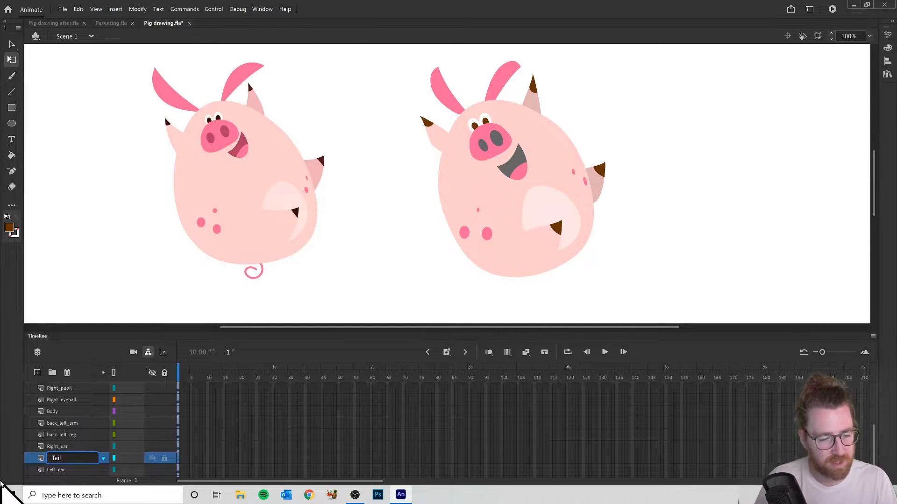
pyautogui.press('Return')
pyautogui.moveTo(43, 460); pyautogui.dragTo(44, 486)
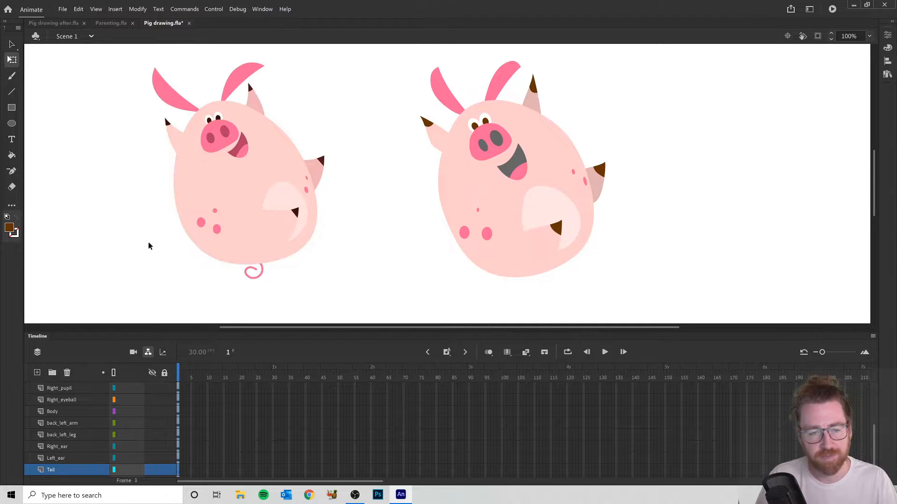
# - Add the Pen tool to the toolbar and sample the snout's pink as the fill colour
pyautogui.click(12, 205)
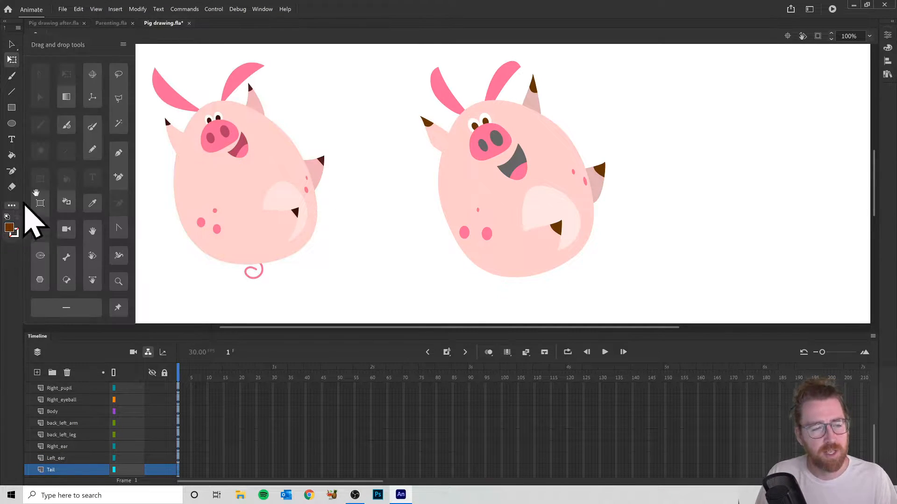
pyautogui.moveTo(119, 154); pyautogui.dragTo(12, 172)
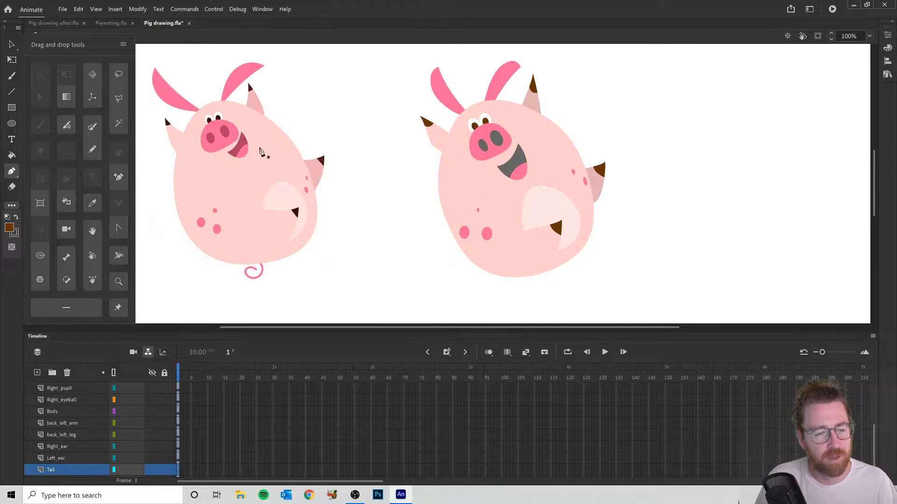
pyautogui.press('i')
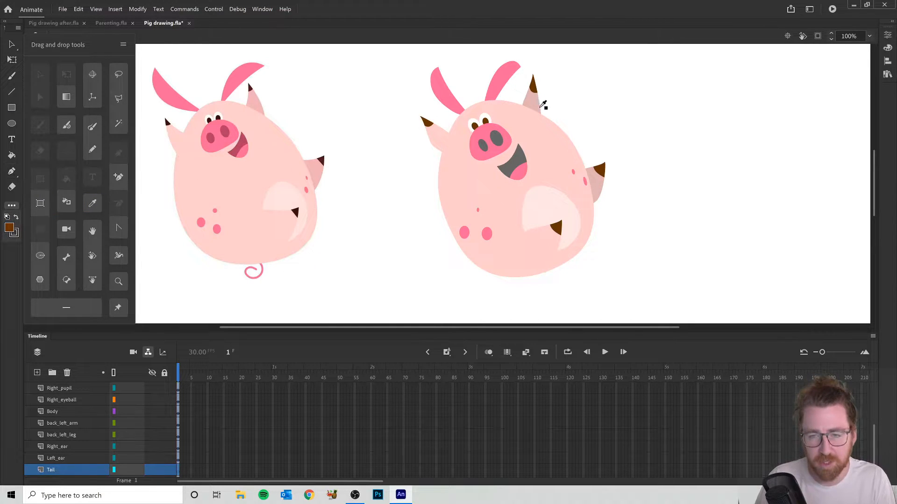
pyautogui.click(488, 129)
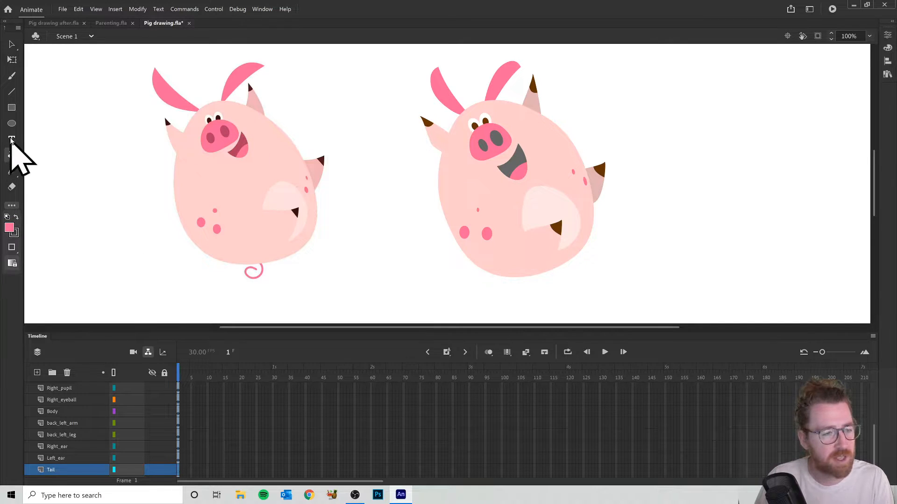
# - Draw a curled tail path with the Pen tool at the lower edge of the newly drawn pig's body
pyautogui.click(15, 174)
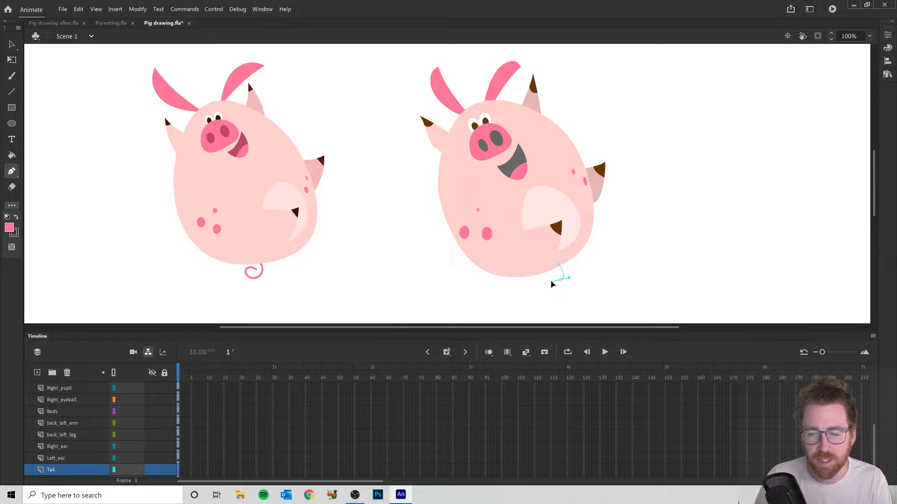
pyautogui.moveTo(549, 298); pyautogui.dragTo(550, 293)
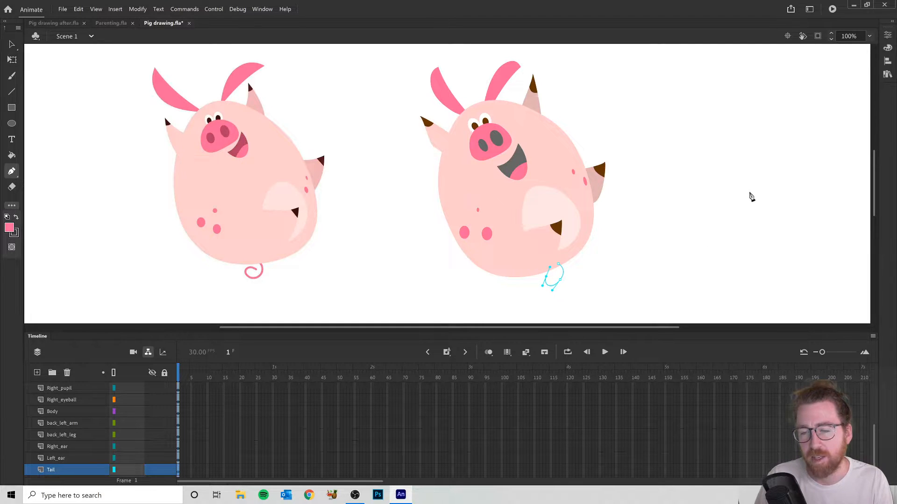
# - Try to thicken the tail's line through the Pen tool's stroke size
pyautogui.click(887, 35)
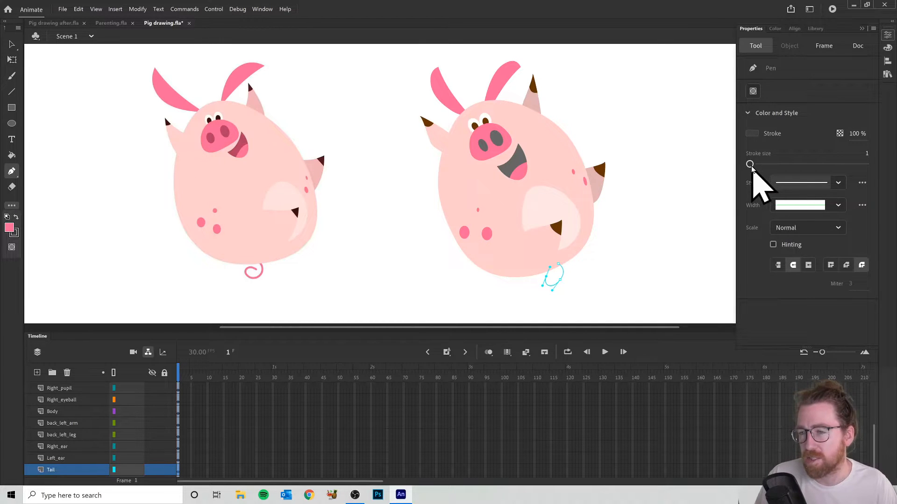
pyautogui.click(888, 35)
pyautogui.click(887, 35)
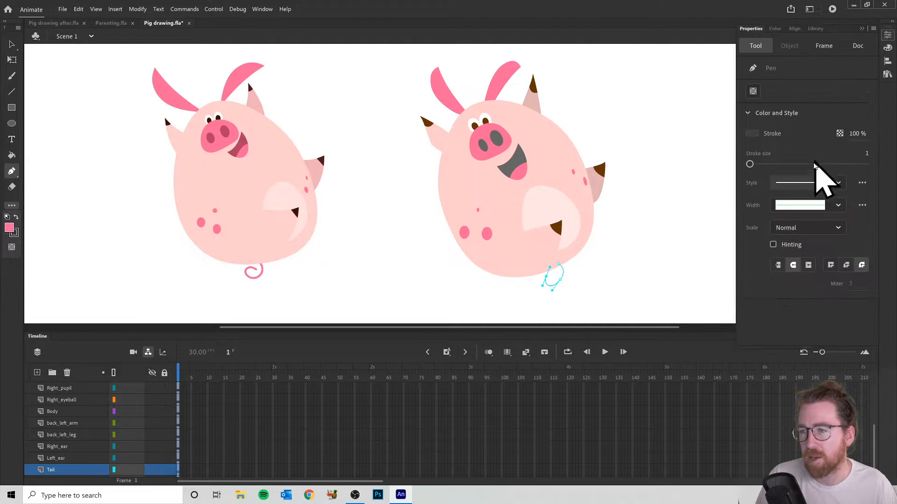
pyautogui.moveTo(754, 166)
pyautogui.mouseDown()
pyautogui.moveTo(835, 165)
pyautogui.moveTo(787, 169)
pyautogui.mouseUp()
# - Select the tail line and recolour its stroke with the snout's pink, #FE679A
pyautogui.click(13, 44)
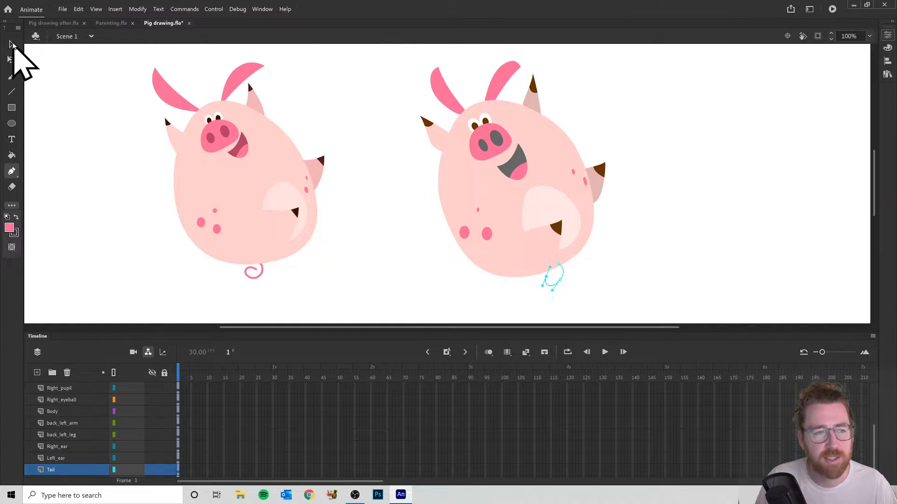
pyautogui.click(560, 285)
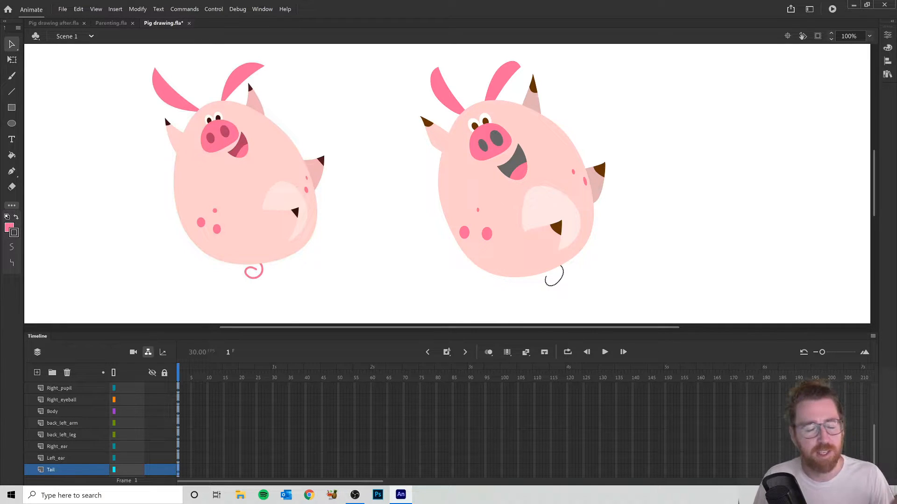
pyautogui.click(14, 233)
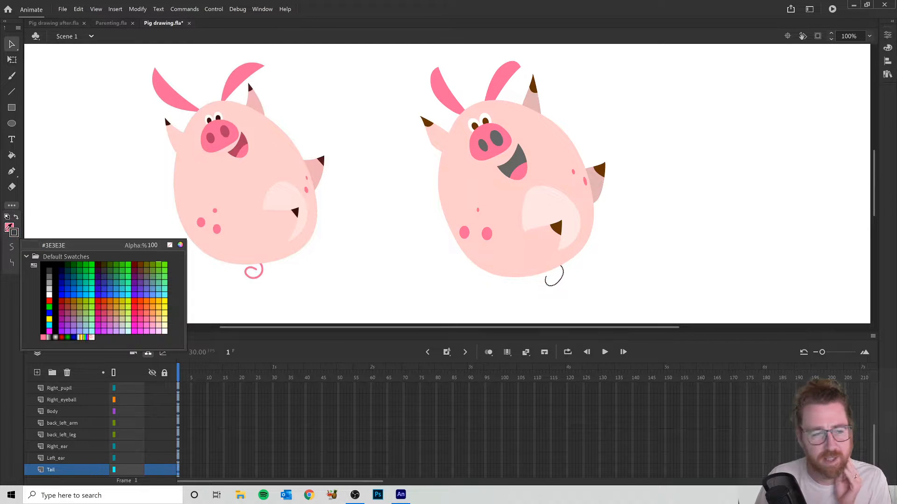
pyautogui.click(16, 232)
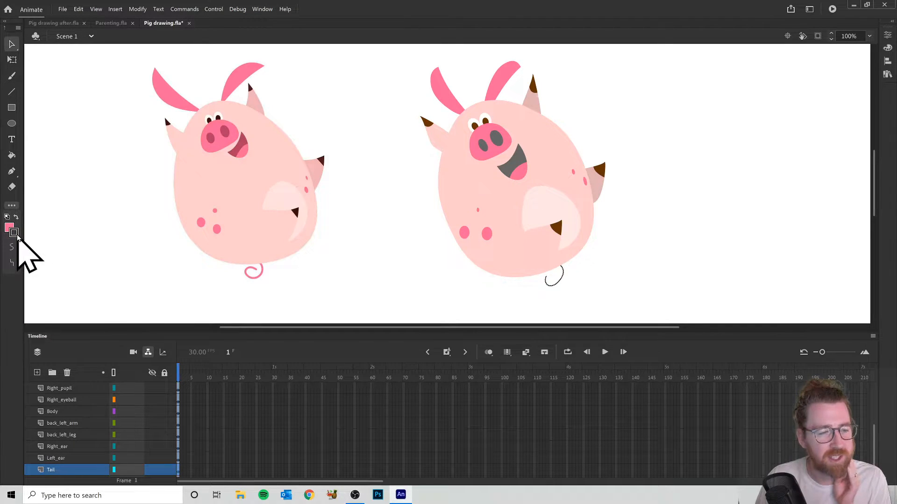
pyautogui.click(17, 234)
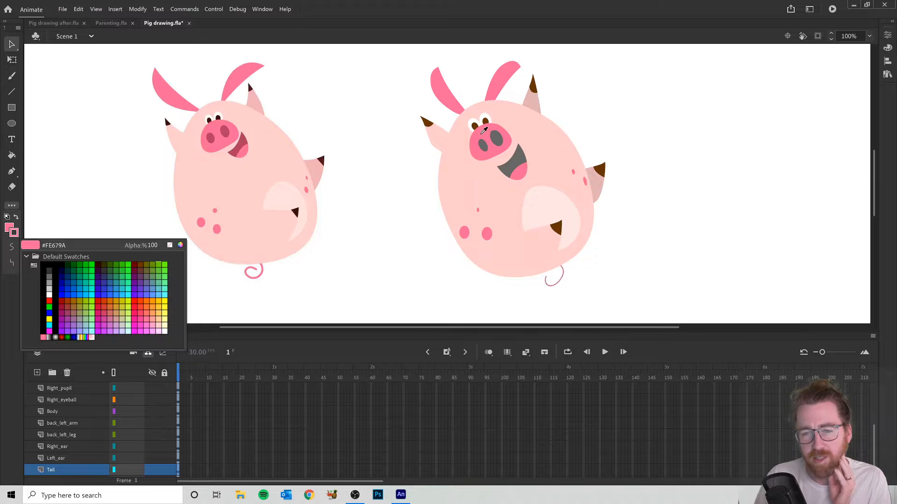
pyautogui.click(482, 133)
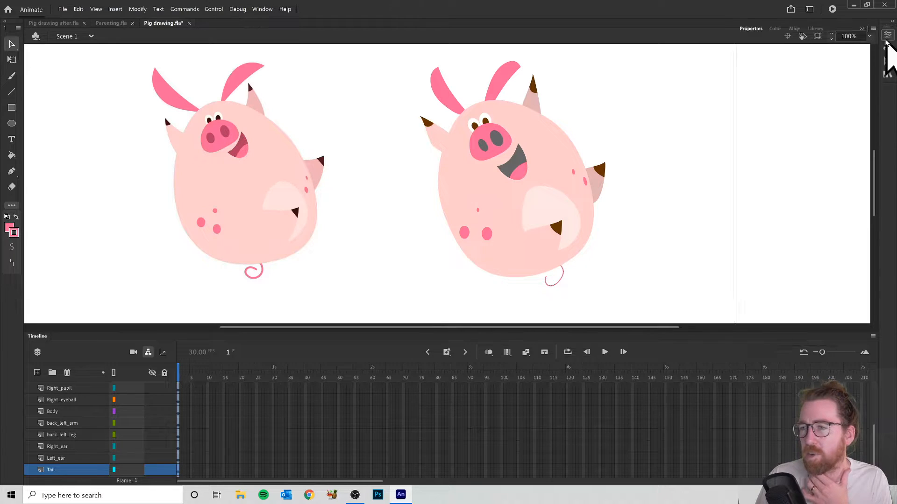
# - Set the tail's stroke size to 5 and deselect the line
pyautogui.click(888, 37)
pyautogui.moveTo(749, 233)
pyautogui.mouseDown()
pyautogui.moveTo(759, 233)
pyautogui.moveTo(750, 232)
pyautogui.mouseUp()
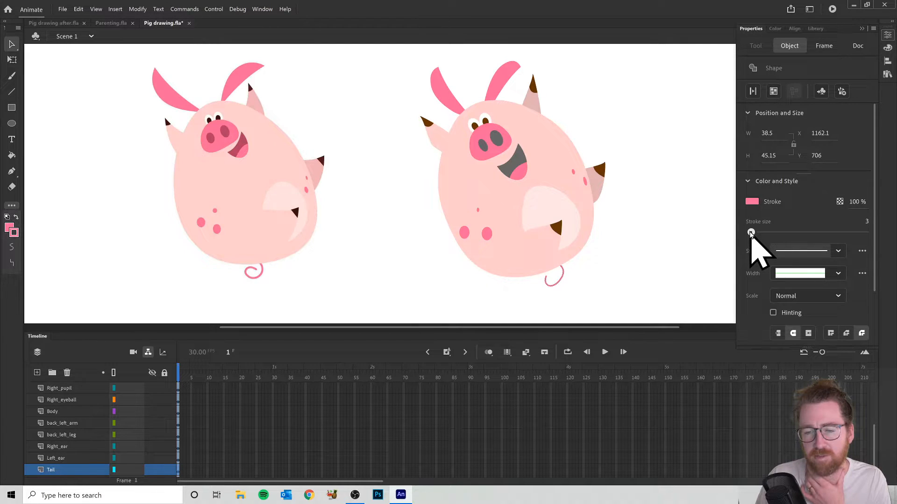
pyautogui.moveTo(751, 233); pyautogui.dragTo(752, 232)
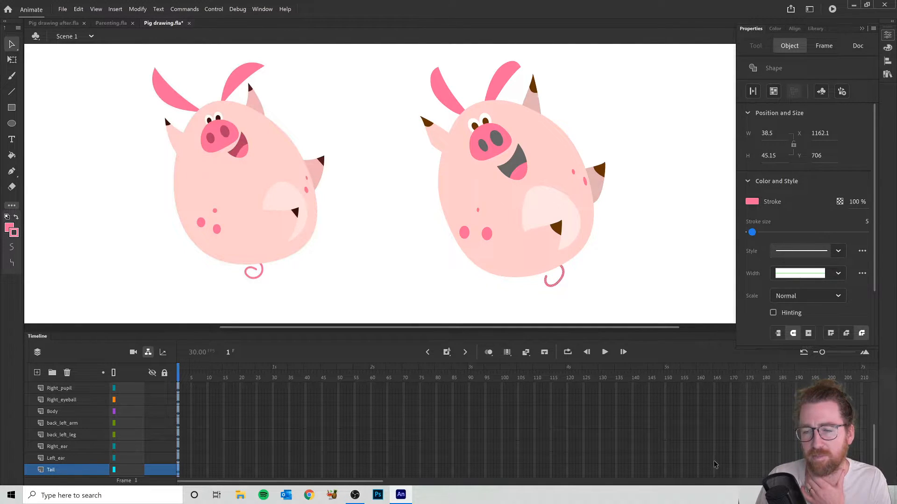
pyautogui.click(607, 267)
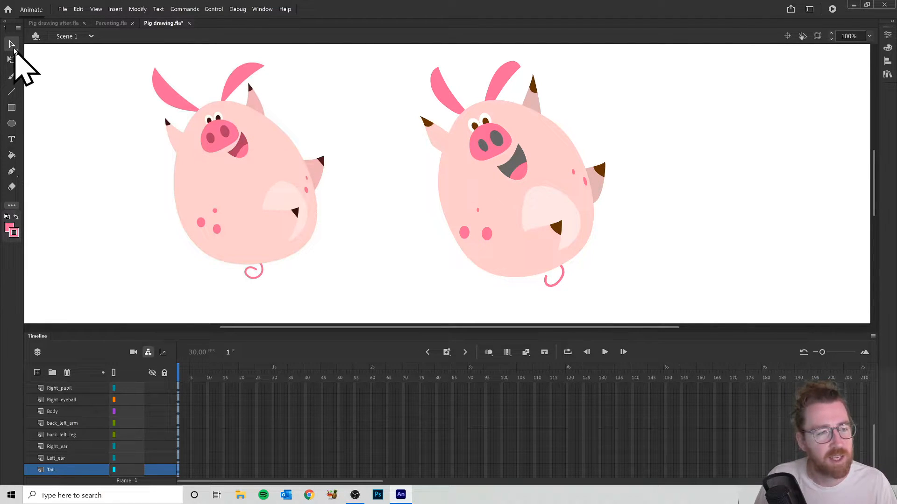
# - Reshape the tail into a rounder curl by adjusting its anchor points and curve handles with the Subselection Tool
pyautogui.click(12, 43)
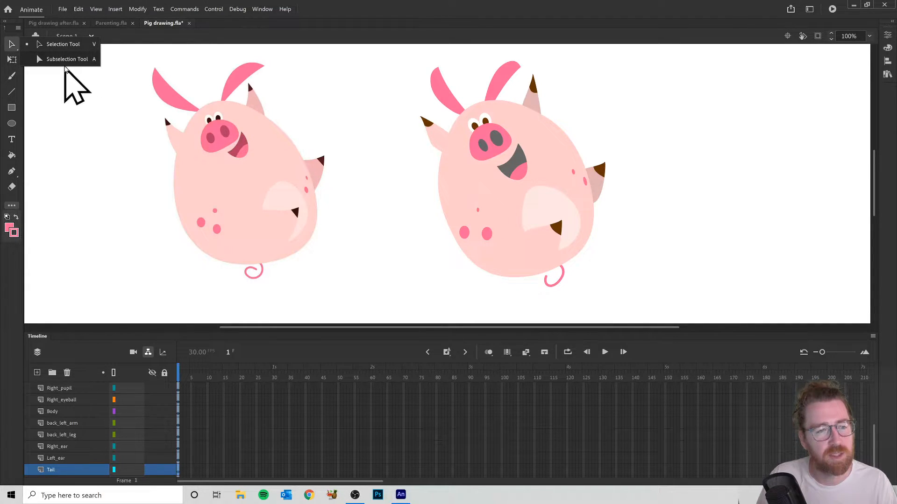
pyautogui.click(51, 60)
pyautogui.click(556, 280)
pyautogui.scroll(3, 577, 284)
pyautogui.scroll(1, 513, 260)
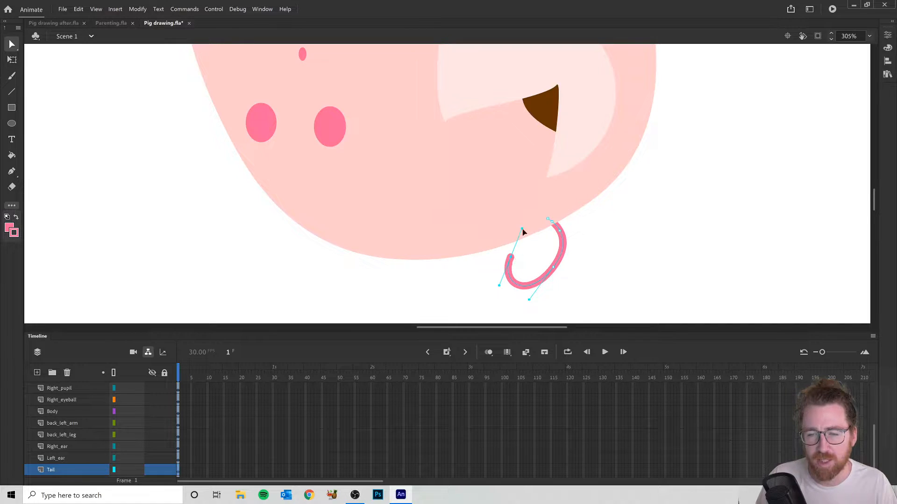
pyautogui.moveTo(535, 242)
pyautogui.mouseDown()
pyautogui.moveTo(523, 253)
pyautogui.moveTo(530, 247)
pyautogui.mouseUp()
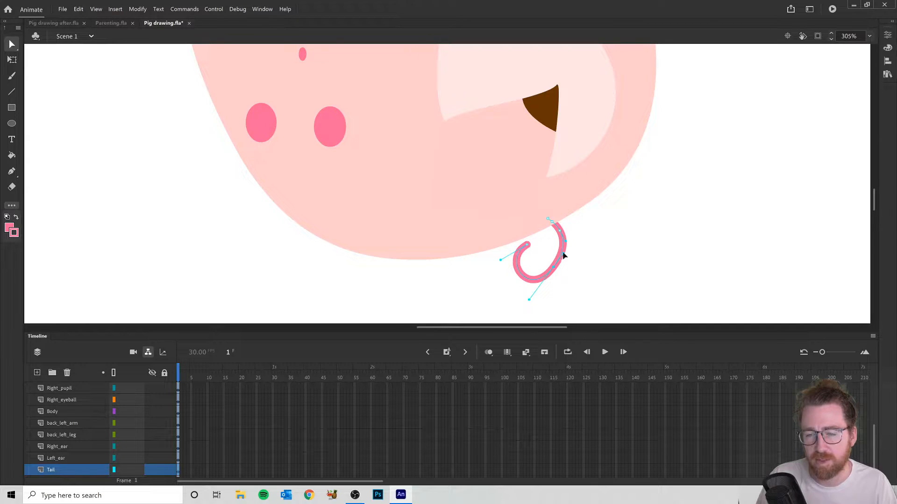
pyautogui.moveTo(566, 257); pyautogui.dragTo(566, 258)
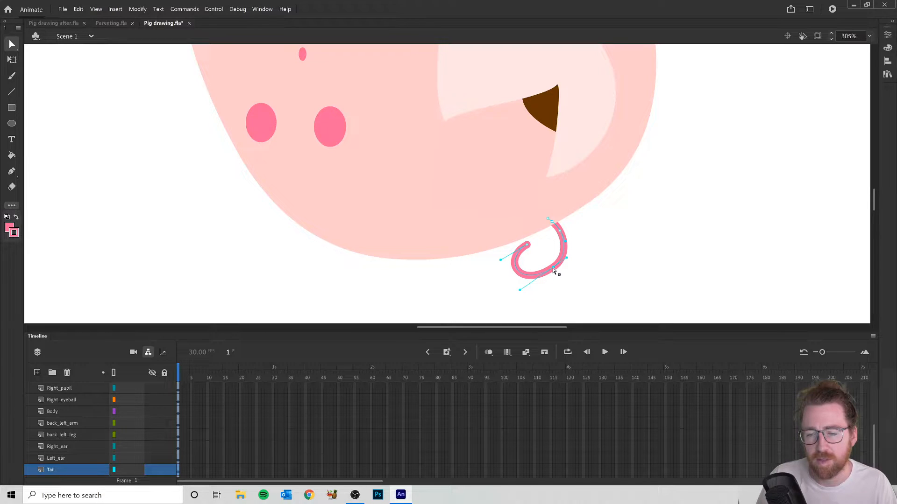
pyautogui.moveTo(554, 277); pyautogui.dragTo(555, 278)
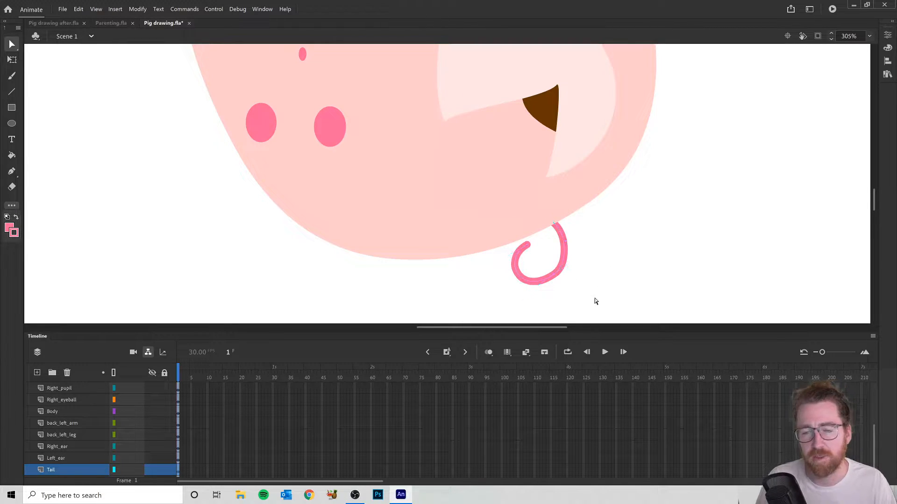
# - Compare the drawn pig with its reference by toggling the reference_pig layer's visibility, and delete that layer
pyautogui.scroll(-4, 554, 142)
pyautogui.scroll(4, 554, 141)
pyautogui.press('alt')
pyautogui.scroll(-4, 553, 141)
pyautogui.scroll(4, 554, 143)
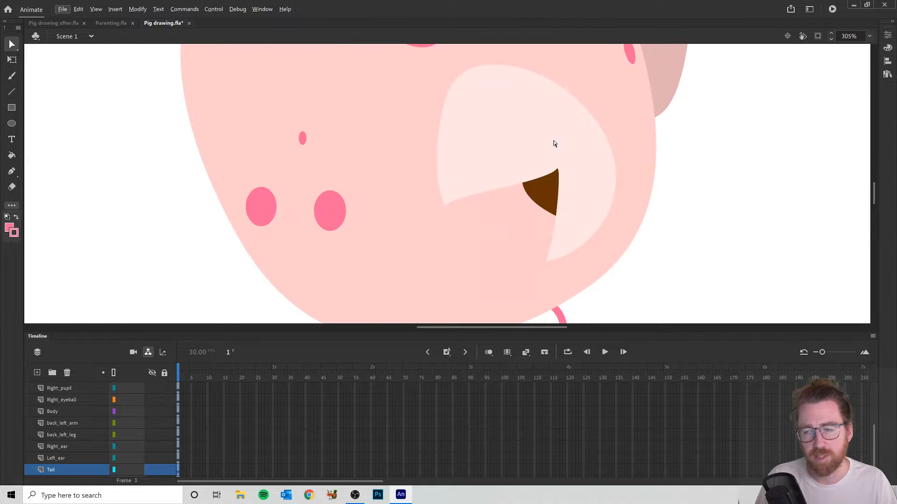
pyautogui.scroll(-8, 554, 143)
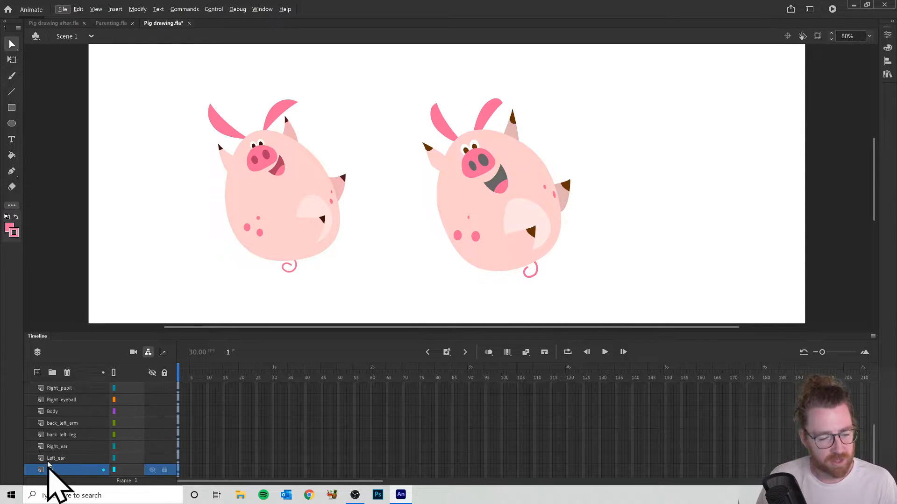
pyautogui.scroll(-1, 50, 472)
pyautogui.click(93, 470)
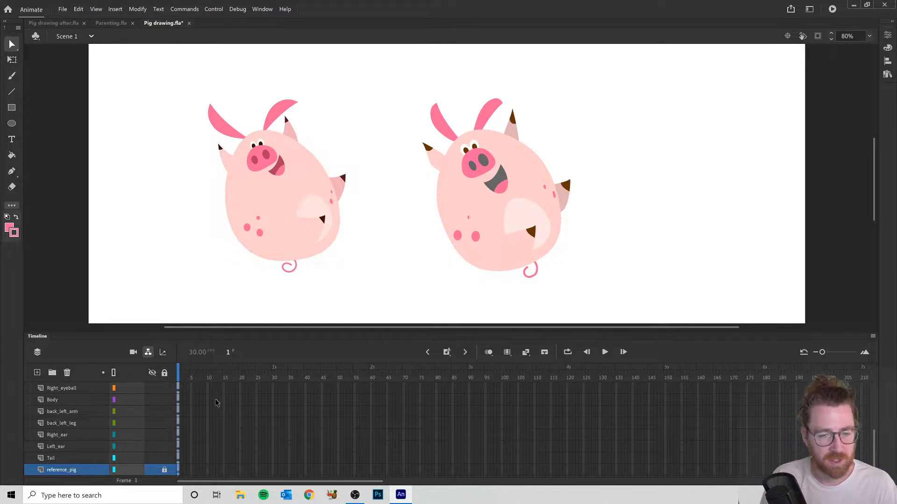
pyautogui.click(152, 470)
pyautogui.click(152, 470)
pyautogui.click(152, 470)
pyautogui.click(151, 470)
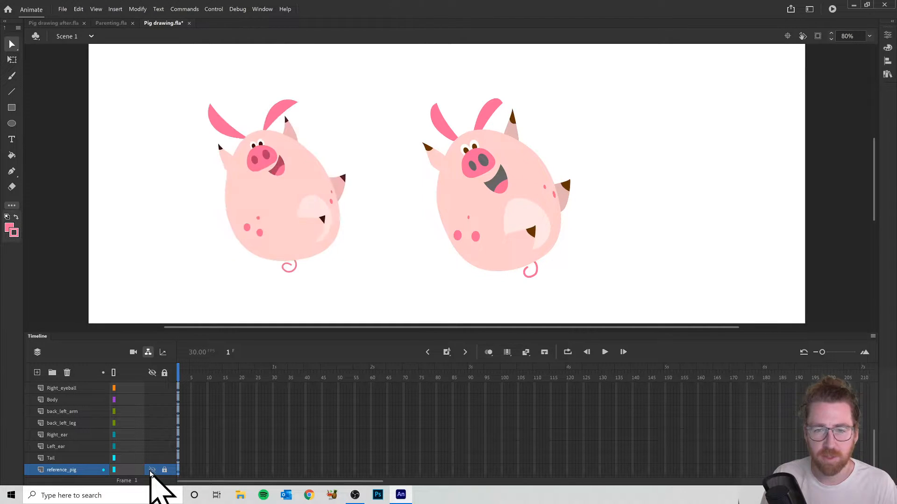
pyautogui.click(152, 470)
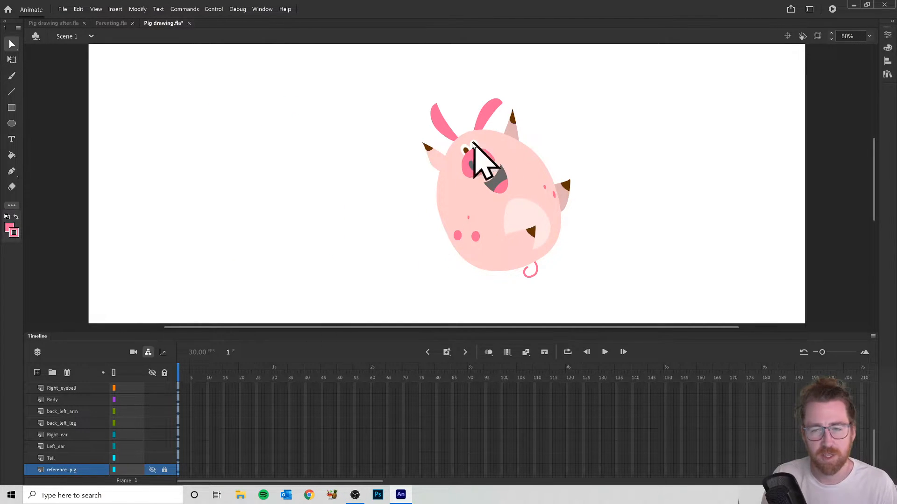
pyautogui.click(152, 470)
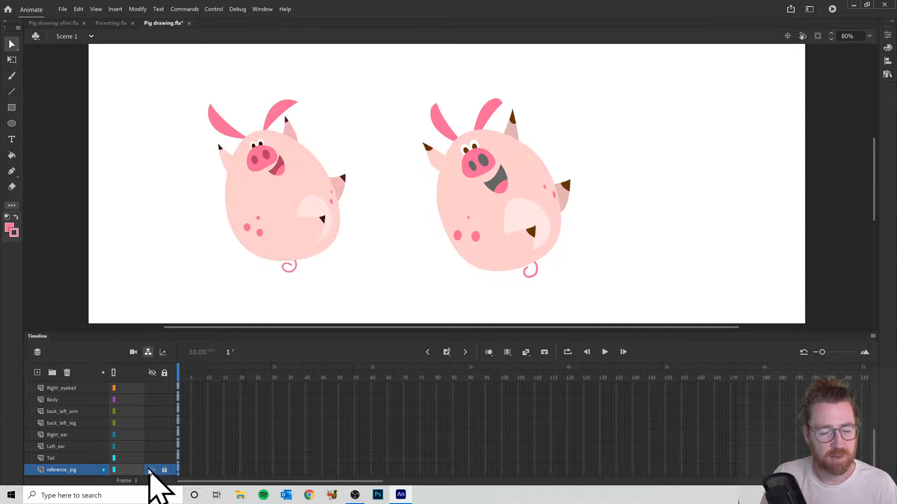
pyautogui.click(67, 373)
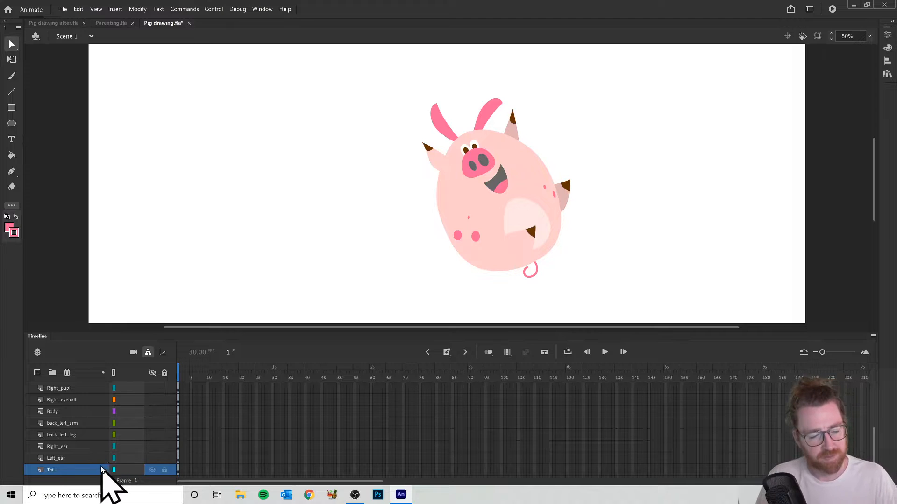
# - Select all artwork on the right_arm layer with the Selection Tool
pyautogui.scroll(3, 115, 431)
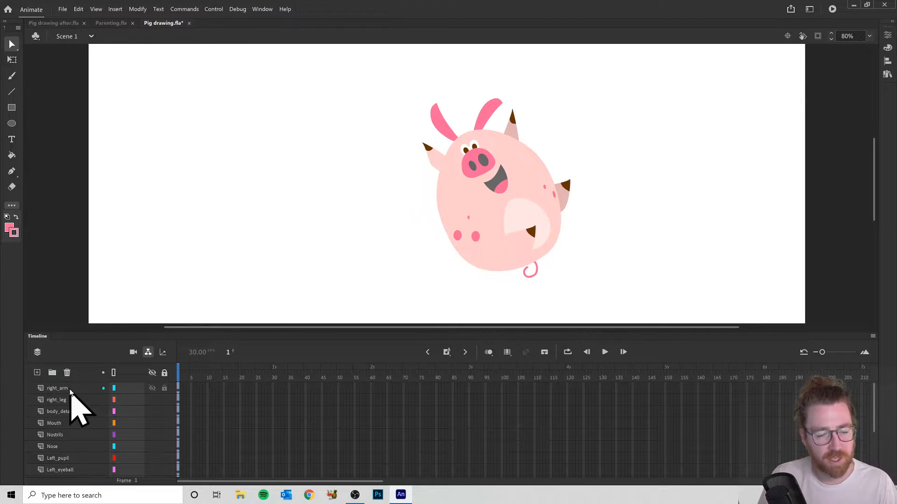
pyautogui.click(70, 390)
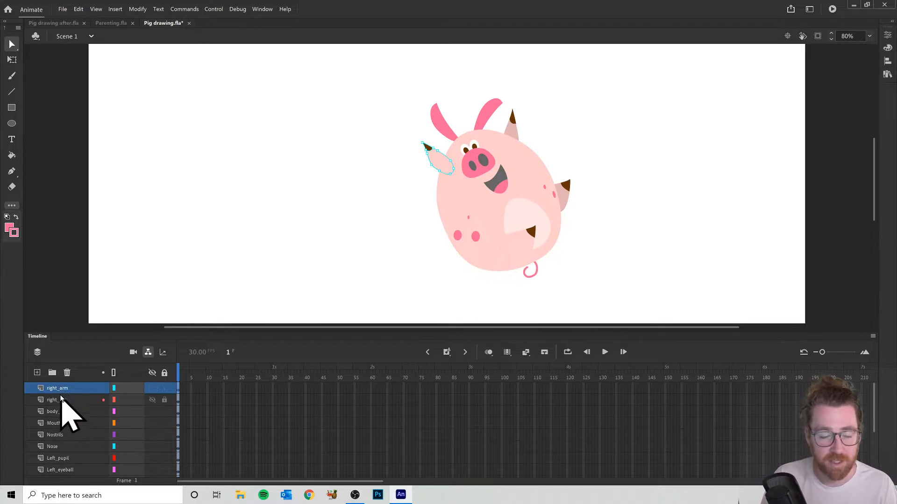
pyautogui.scroll(-2, 99, 410)
pyautogui.scroll(2, 98, 406)
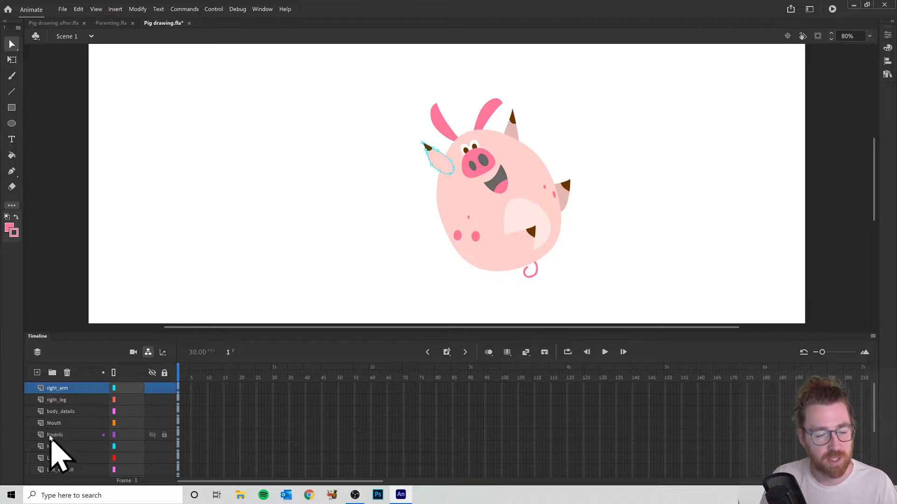
pyautogui.rightClick(55, 392)
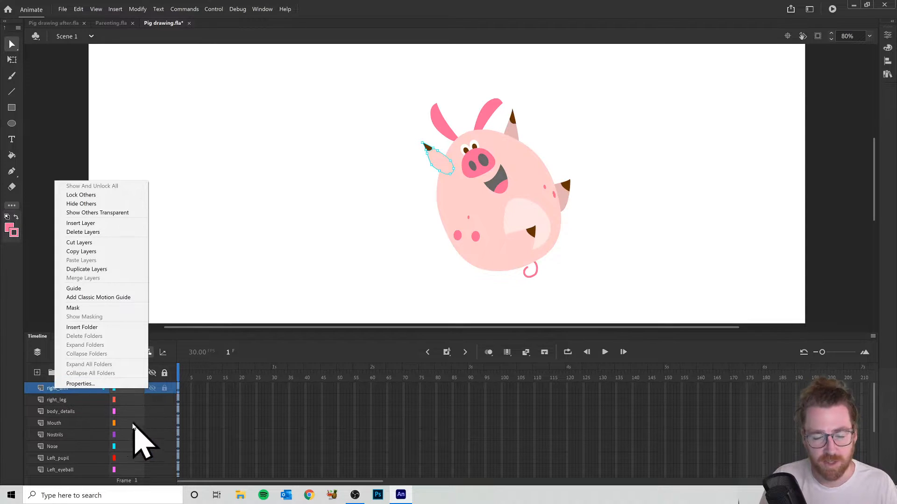
pyautogui.click(51, 389)
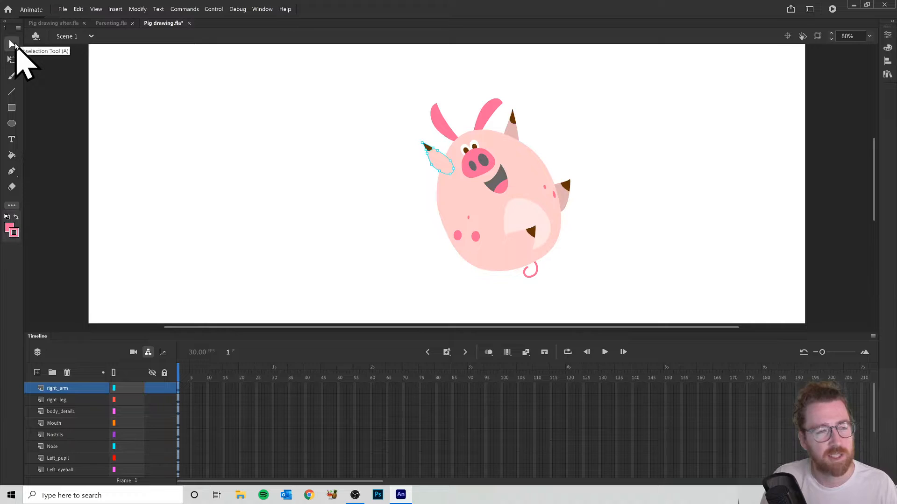
pyautogui.click(14, 45)
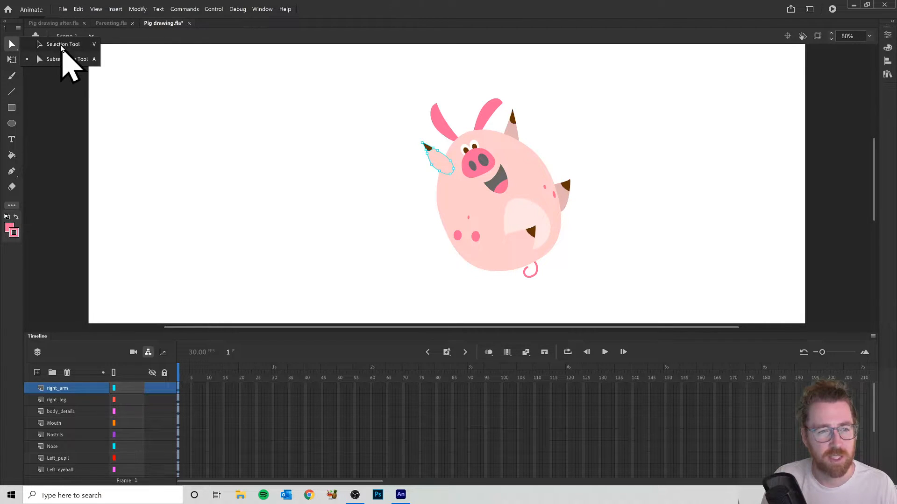
pyautogui.click(61, 45)
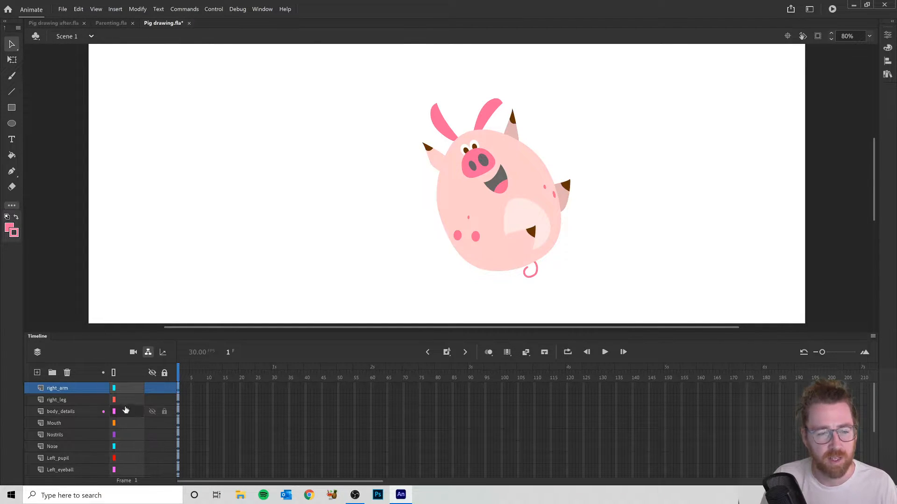
pyautogui.click(70, 389)
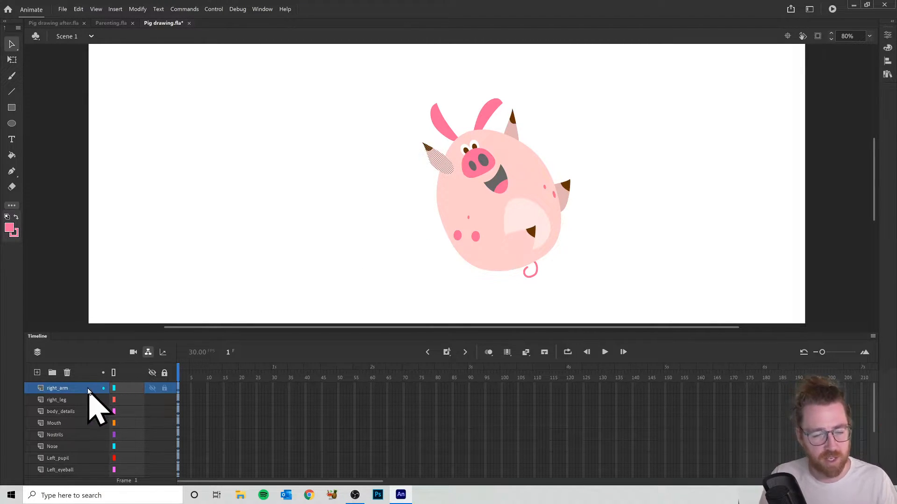
# - Convert the selected right arm artwork into a Graphic symbol, keeping the default name
pyautogui.rightClick(437, 163)
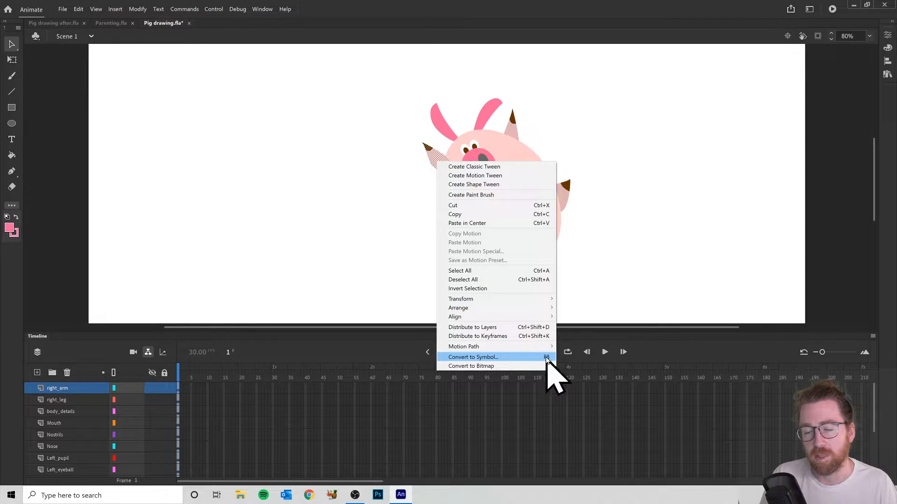
pyautogui.click(527, 358)
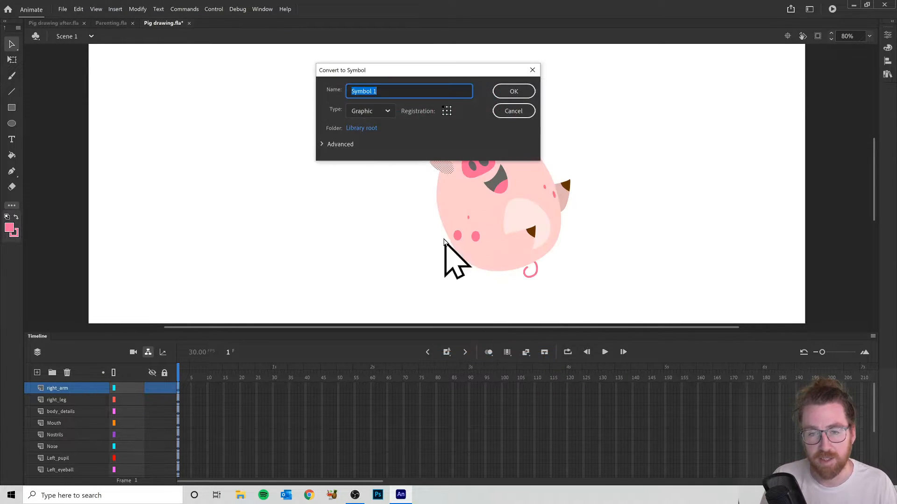
pyautogui.click(387, 111)
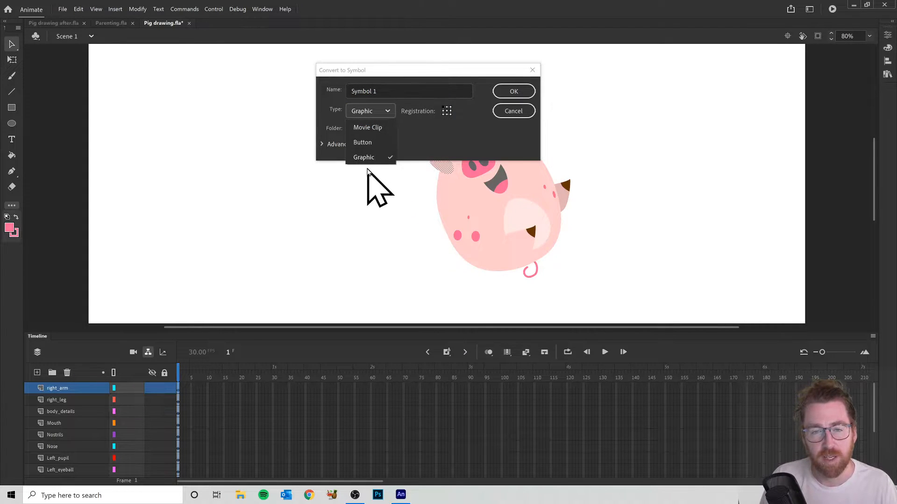
pyautogui.click(368, 157)
pyautogui.click(380, 87)
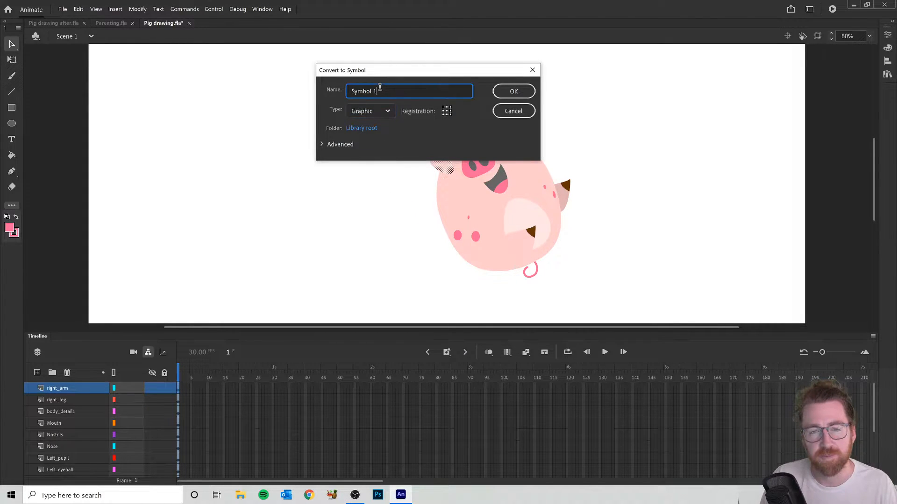
pyautogui.moveTo(418, 72); pyautogui.dragTo(668, 107)
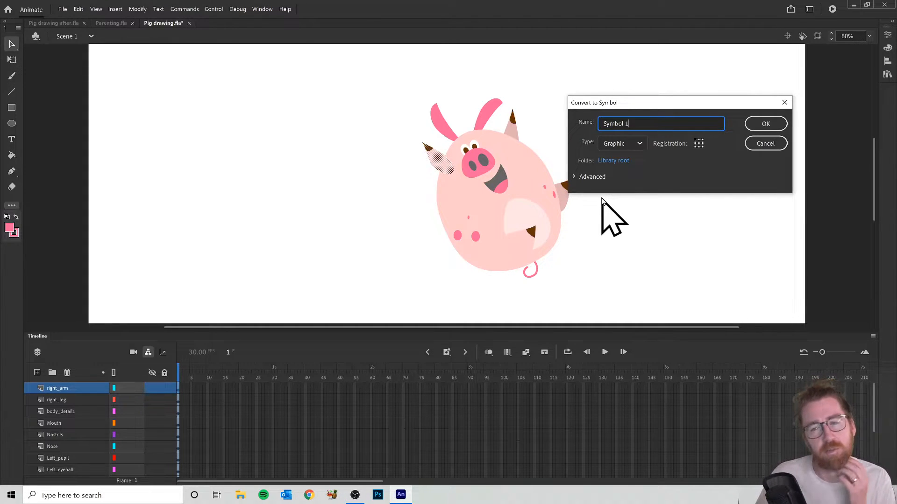
pyautogui.click(764, 124)
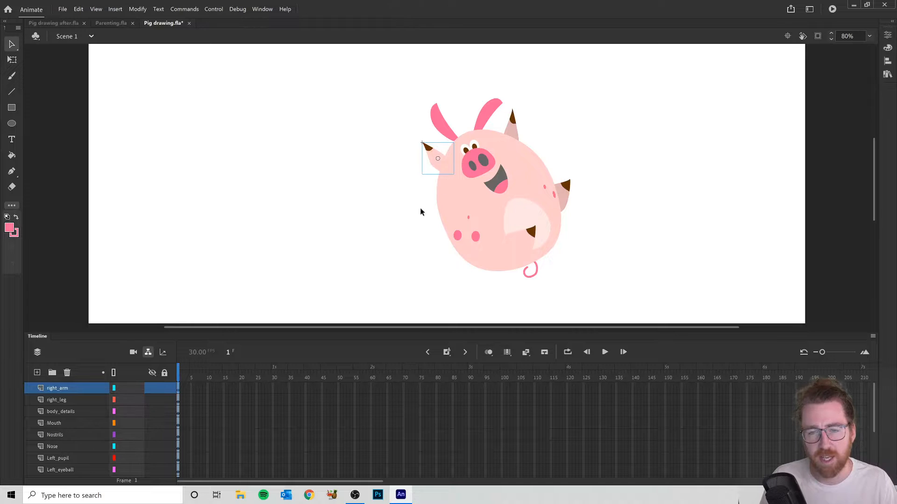
# - Convert the right_leg and body_details layers' artwork into separate Graphic symbols with default names
pyautogui.click(68, 399)
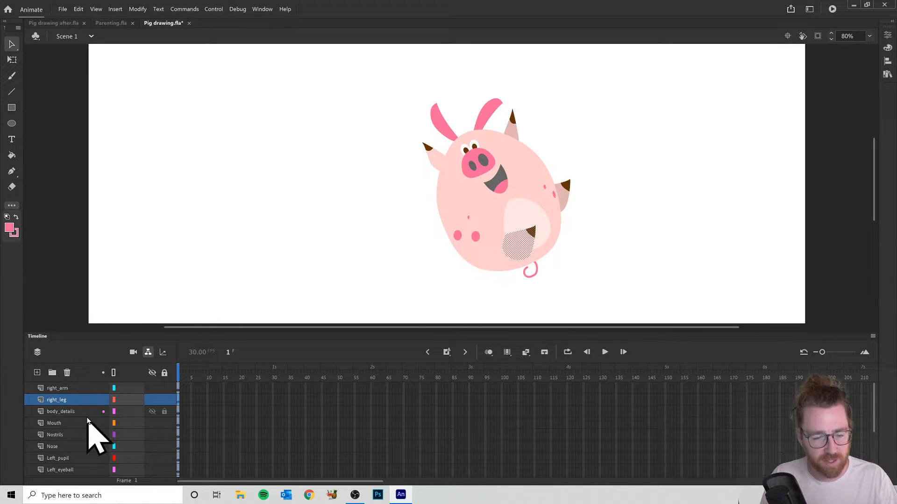
pyautogui.press('F8')
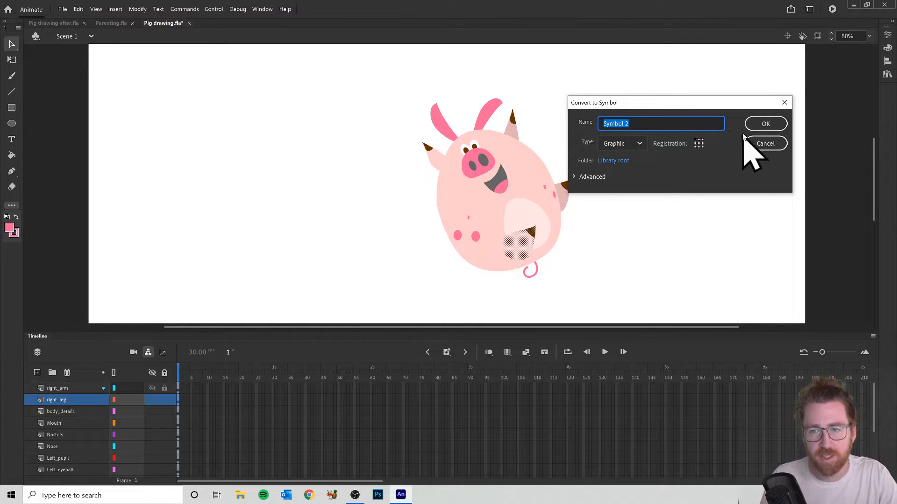
pyautogui.click(764, 124)
pyautogui.click(57, 412)
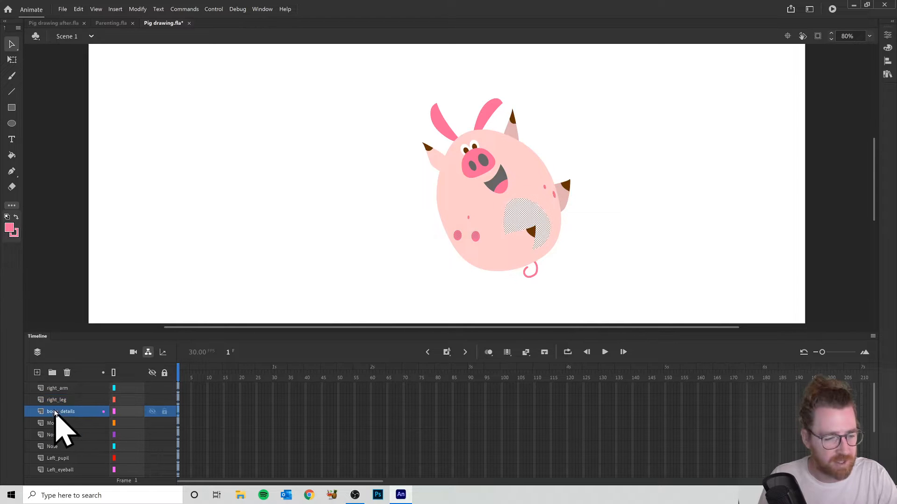
pyautogui.press('F8')
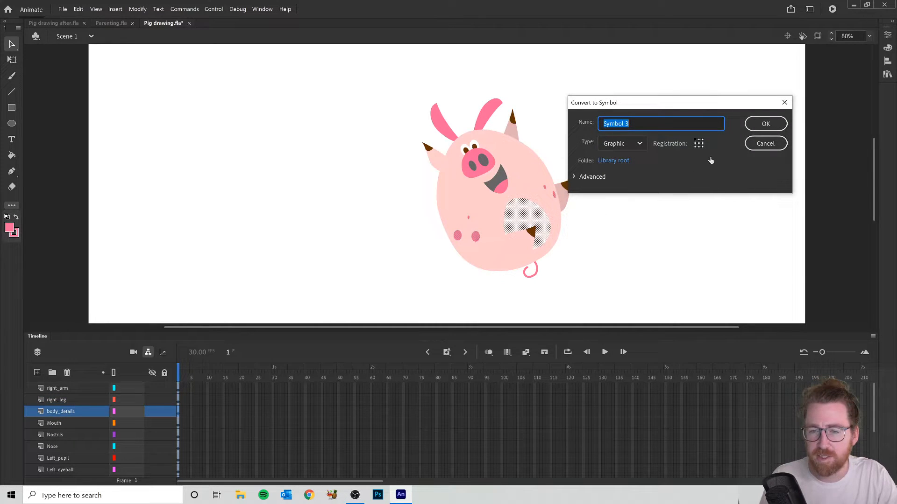
pyautogui.click(765, 125)
# - Convert the artwork on the Mouth and Nostrils layers into separate Graphic symbols with default names
pyautogui.click(74, 424)
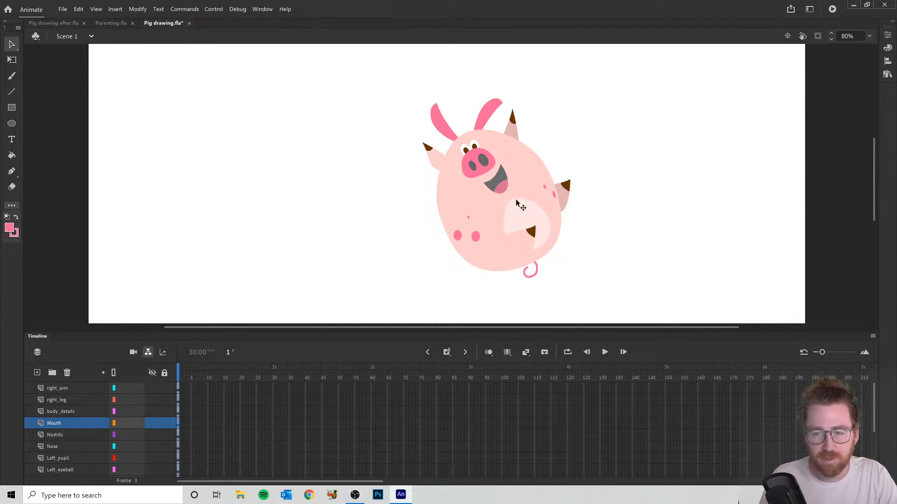
pyautogui.press('F8')
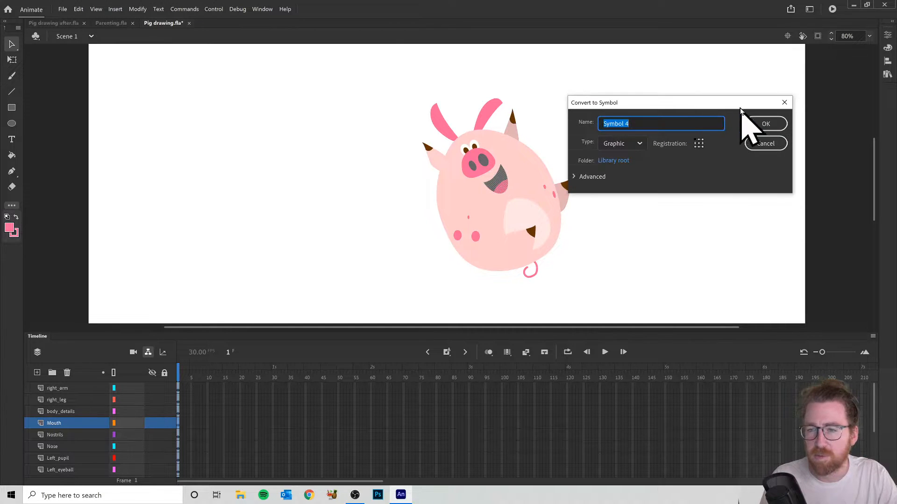
pyautogui.press('Return')
pyautogui.click(65, 435)
pyautogui.press('F8')
pyautogui.click(757, 131)
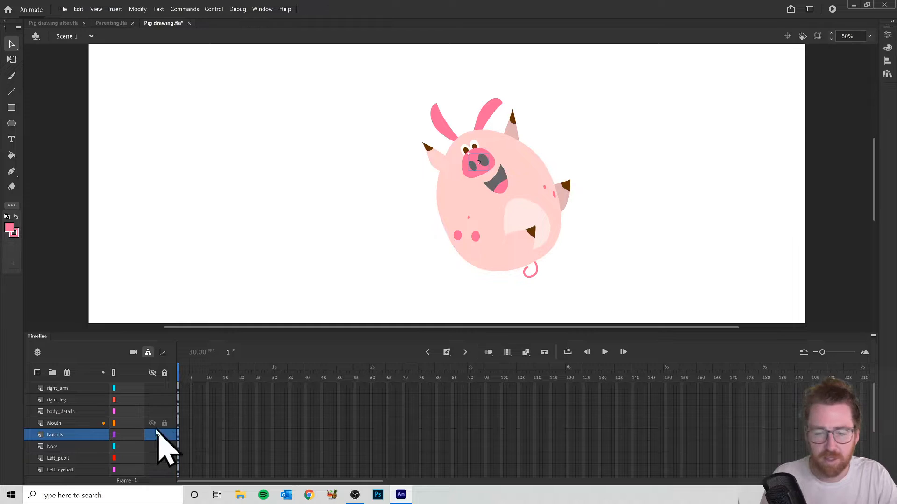
# - Convert the Nose and Left_pupil artwork into individual Graphic symbols, accepting the default names
pyautogui.click(65, 447)
pyautogui.press('F8')
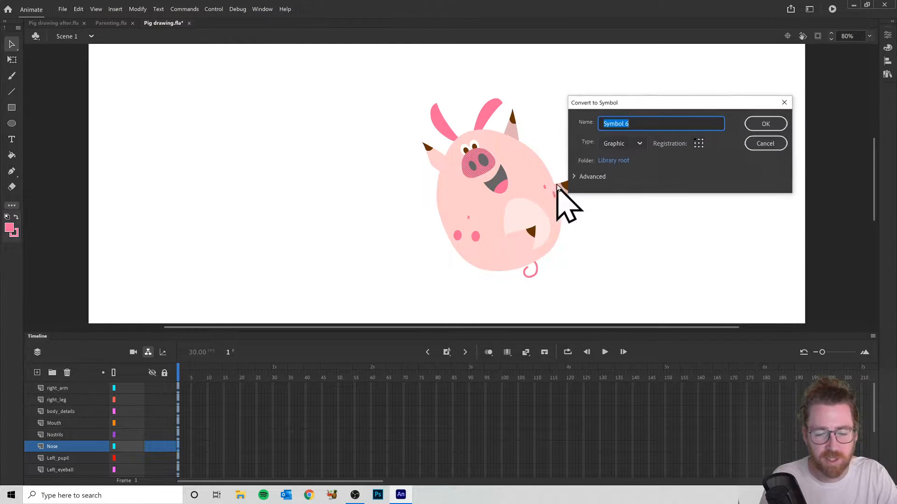
pyautogui.click(759, 125)
pyautogui.scroll(-2, 66, 457)
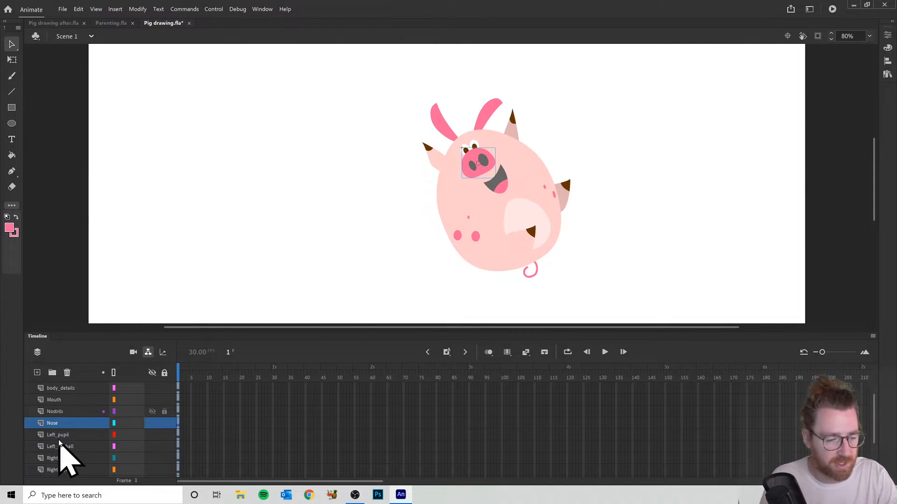
pyautogui.click(65, 434)
pyautogui.press('F8')
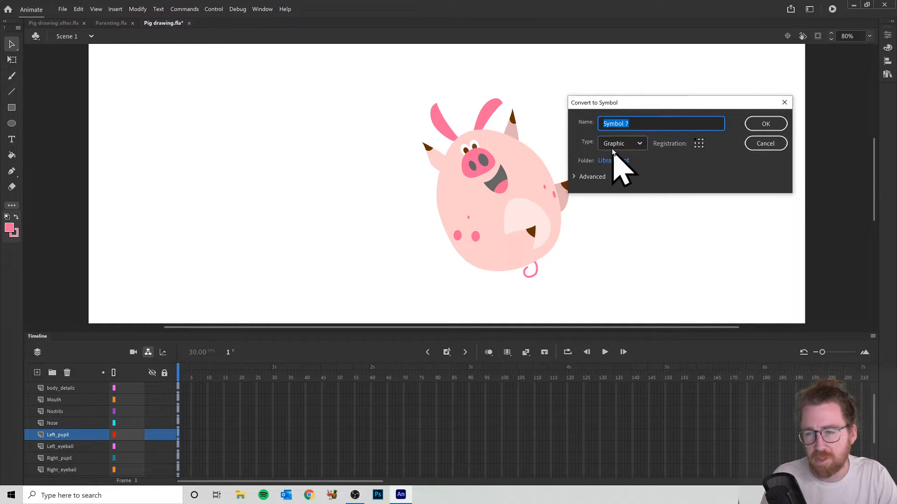
pyautogui.click(769, 127)
# - Convert the Left_eyeball and Right_pupil artwork into individual Graphic symbols, accepting the default names
pyautogui.scroll(-2, 70, 449)
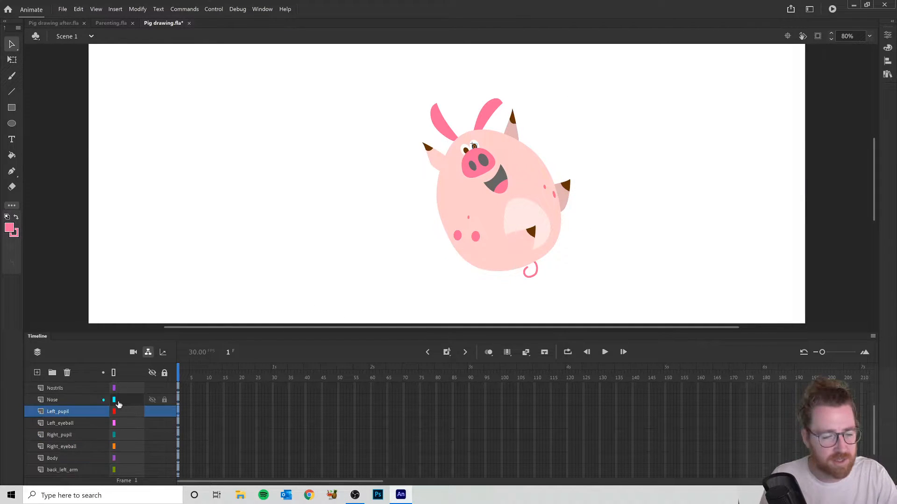
pyautogui.click(65, 423)
pyautogui.press('F8')
pyautogui.click(761, 123)
pyautogui.scroll(-2, 73, 423)
pyautogui.click(71, 413)
pyautogui.press('F8')
pyautogui.click(766, 124)
# - Convert the Right_eyeball and Body artwork into individual Graphic symbols, accepting the default names
pyautogui.scroll(-2, 68, 411)
pyautogui.click(70, 401)
pyautogui.press('F8')
pyautogui.click(768, 124)
pyautogui.click(71, 413)
pyautogui.press('F8')
pyautogui.click(765, 125)
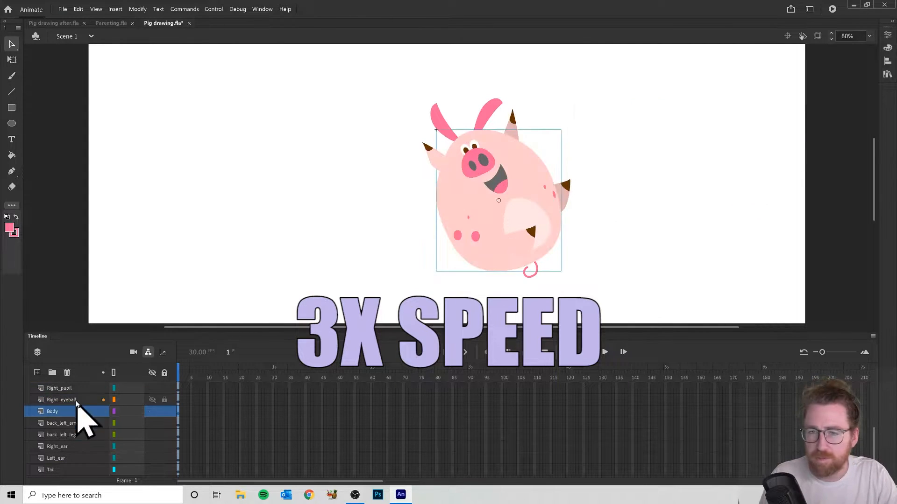
# - Convert the back_left_arm and back_left_leg artwork into separate Graphic symbols with default names
pyautogui.click(60, 423)
pyautogui.press('F8')
pyautogui.click(765, 124)
pyautogui.click(75, 433)
pyautogui.press('F8')
pyautogui.click(766, 124)
# - Convert the artwork on the Right_ear, Left_ear and Tail layers into separate Graphic symbols with default names
pyautogui.click(57, 447)
pyautogui.press('F8')
pyautogui.click(765, 124)
pyautogui.click(60, 458)
pyautogui.press('F8')
pyautogui.click(765, 123)
pyautogui.click(51, 470)
pyautogui.press('F8')
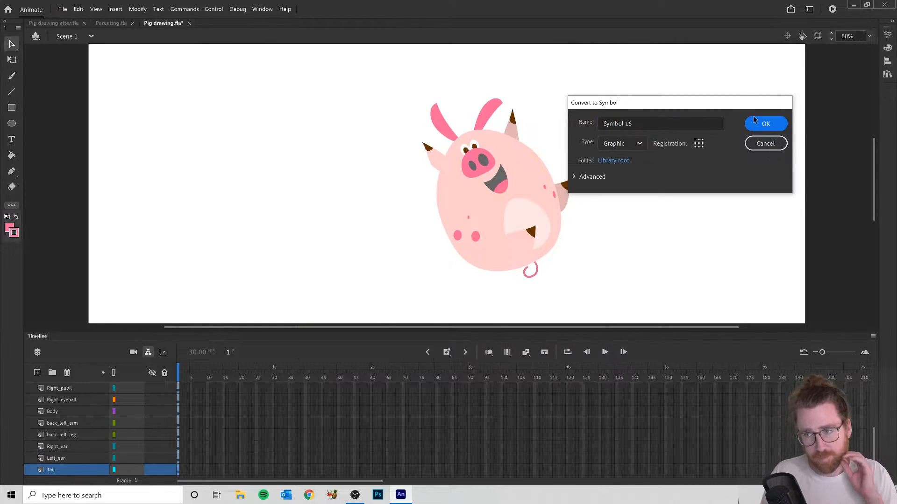
pyautogui.click(765, 124)
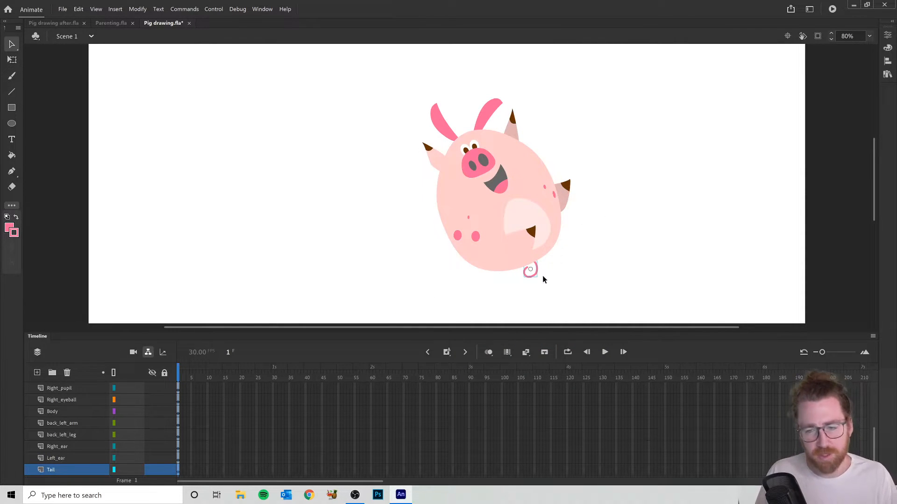
# - Move the right arm symbol's transformation point to its shoulder joint with the Free Transform tool and test its rotation
pyautogui.scroll(3, 74, 436)
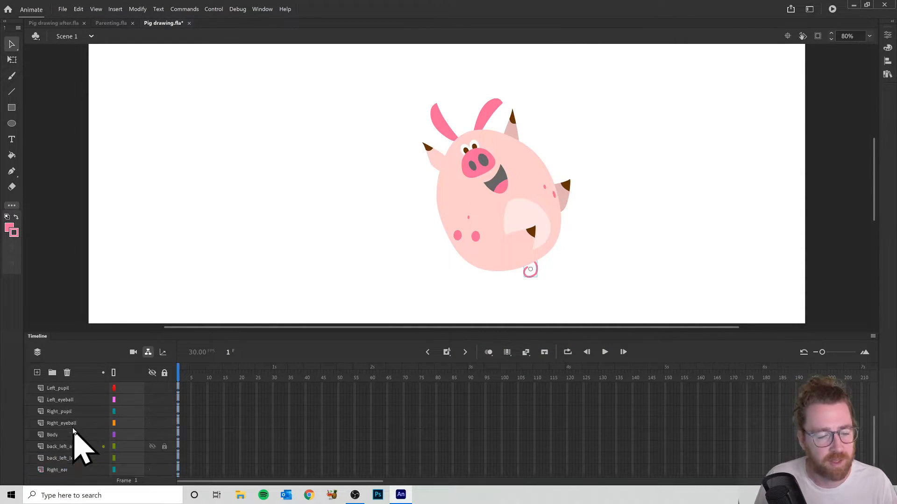
pyautogui.click(71, 388)
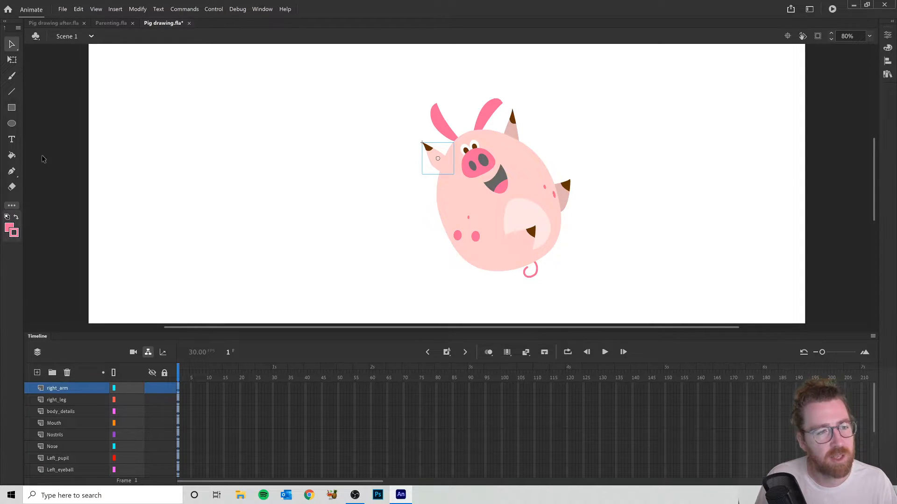
pyautogui.click(13, 60)
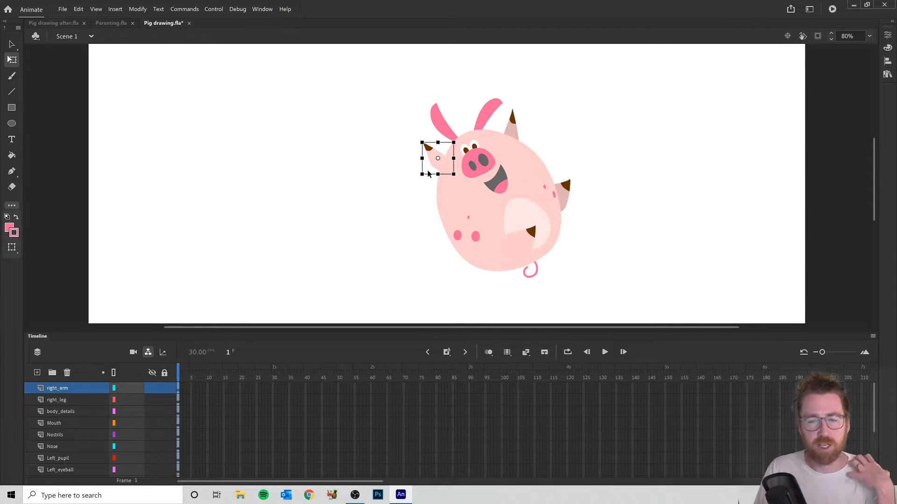
pyautogui.moveTo(414, 138); pyautogui.dragTo(382, 108)
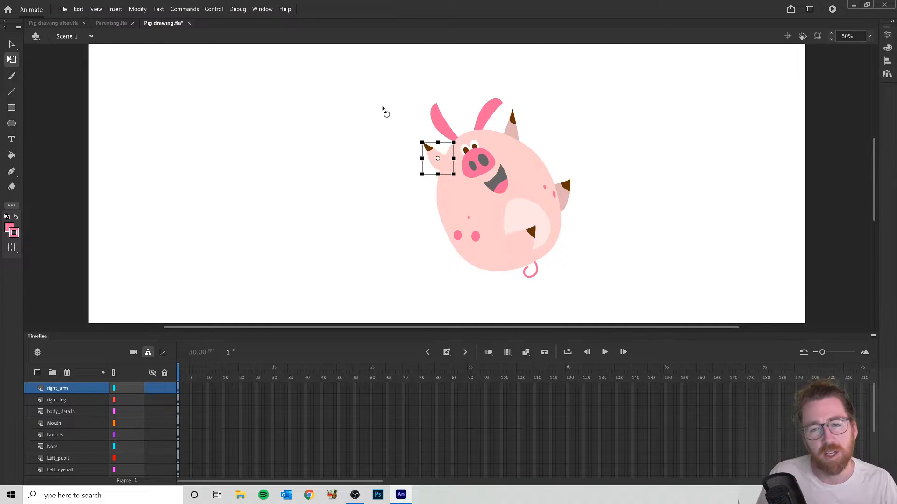
pyautogui.scroll(5, 438, 160)
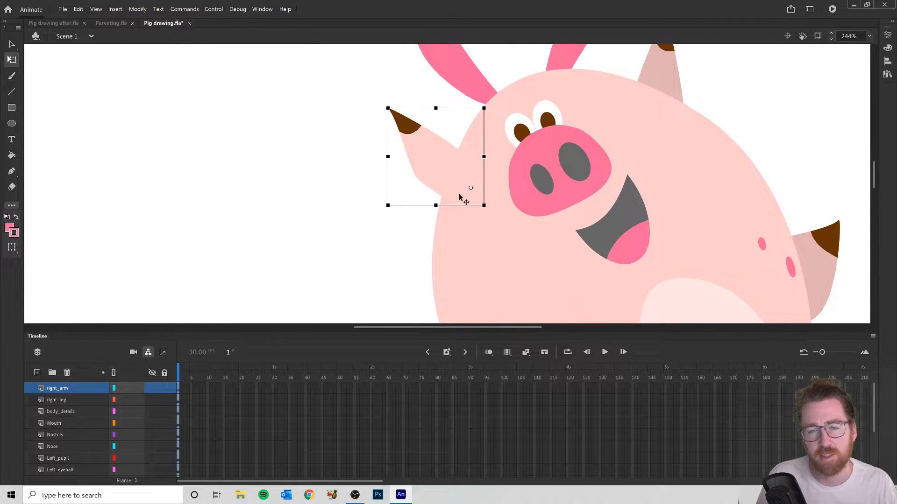
pyautogui.moveTo(369, 119); pyautogui.dragTo(393, 109)
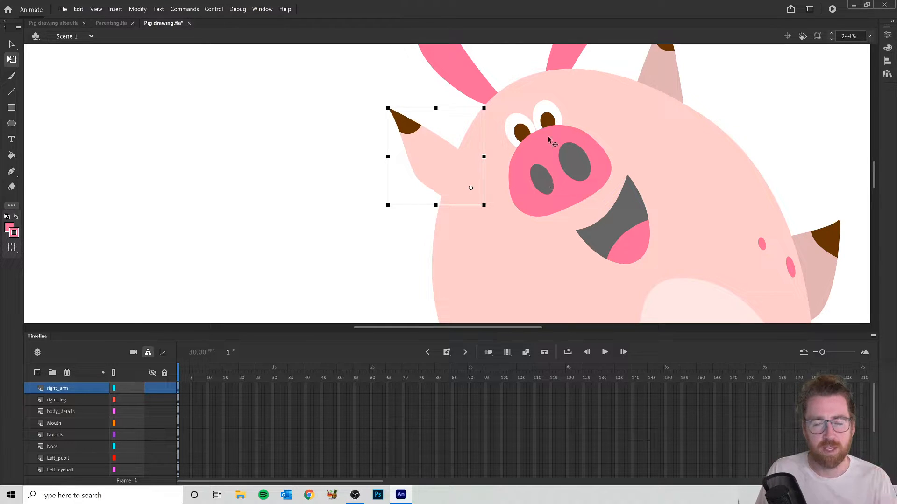
# - Move the right_leg symbol's transformation point to its hip joint, test its rotation and undo the test
pyautogui.click(66, 400)
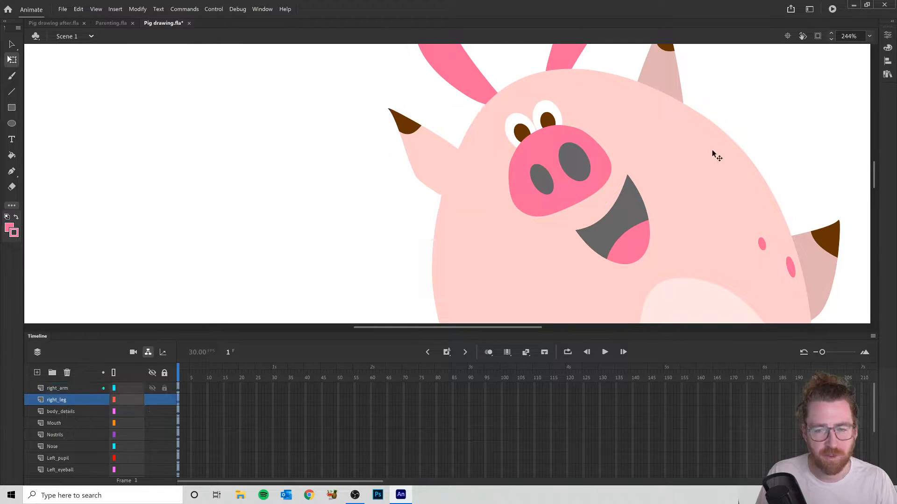
pyautogui.scroll(-4, 713, 155)
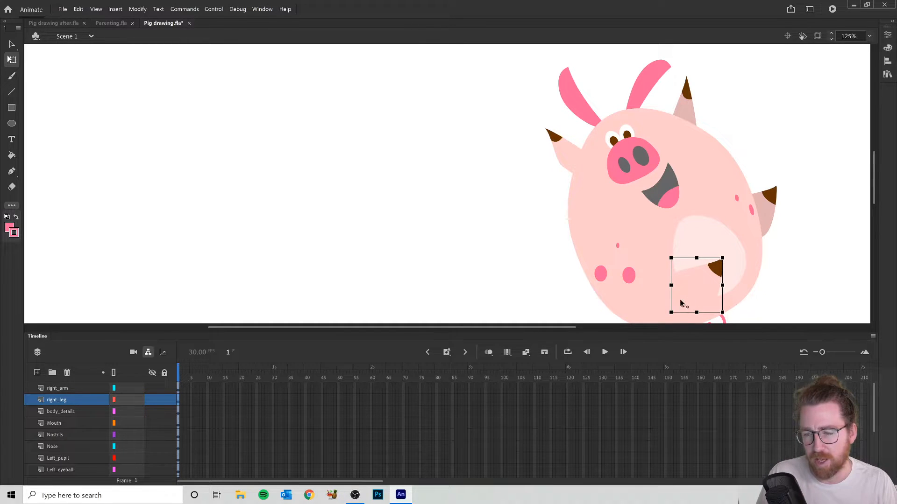
pyautogui.click(738, 254)
pyautogui.click(710, 297)
pyautogui.moveTo(731, 259); pyautogui.dragTo(745, 241)
pyautogui.hotkey('ctrl', 'z')
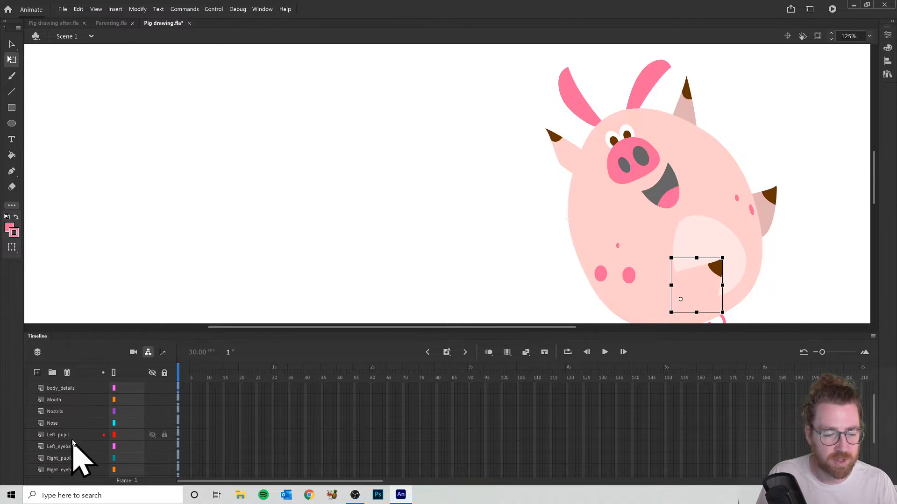
# - Move the transformation points of the back_left_arm and back_left_leg symbols to their joints inside the body
pyautogui.scroll(-2, 77, 434)
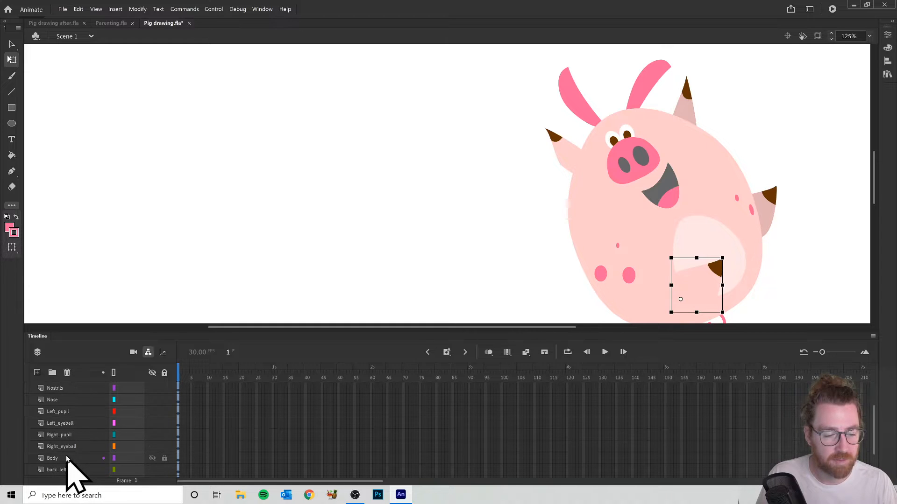
pyautogui.scroll(-1, 70, 472)
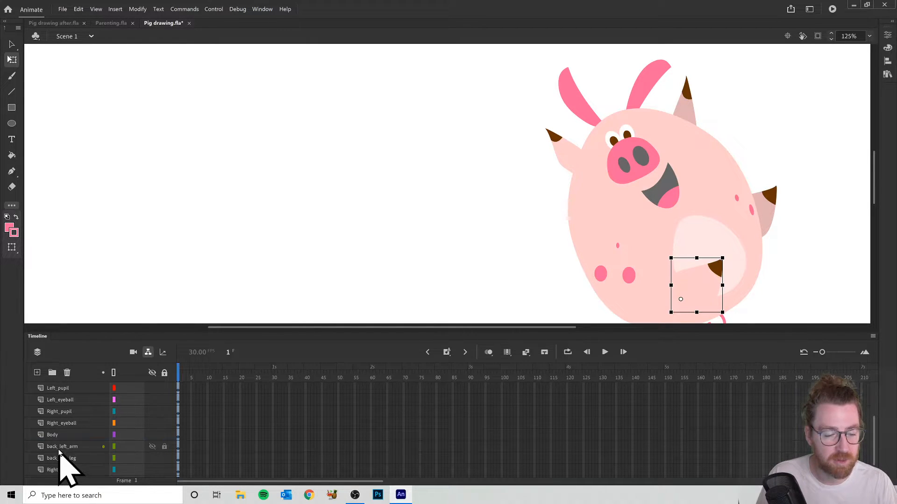
pyautogui.click(62, 448)
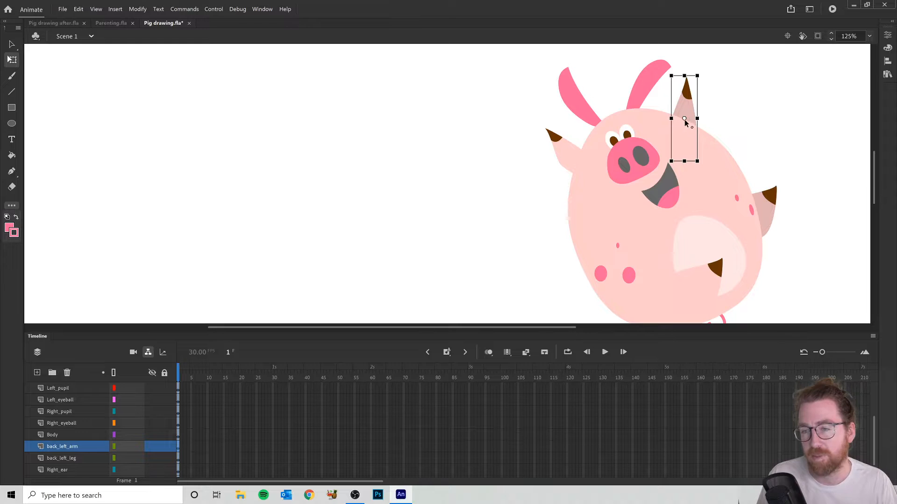
pyautogui.moveTo(682, 131); pyautogui.dragTo(679, 130)
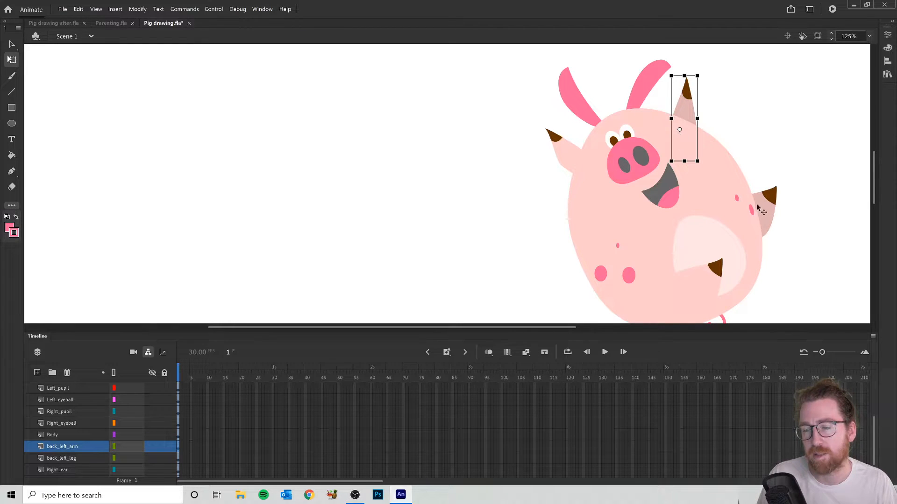
pyautogui.click(70, 459)
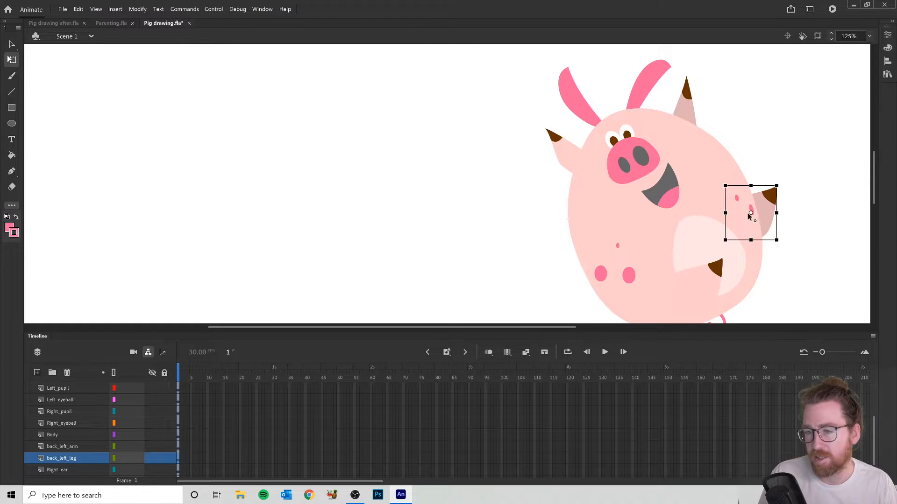
pyautogui.click(753, 233)
pyautogui.click(761, 228)
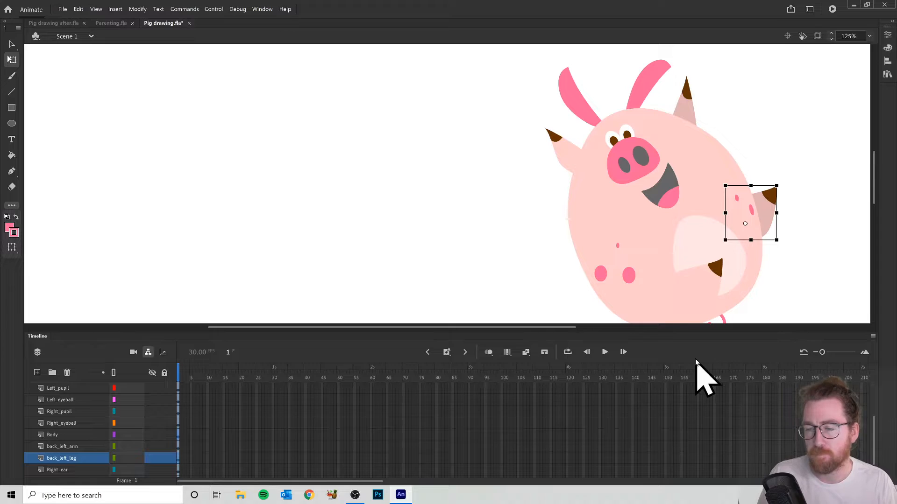
# - Move the transformation points of the Right_ear and Left_ear symbols to the ear bases where they meet the head
pyautogui.scroll(-1, 66, 439)
pyautogui.click(58, 447)
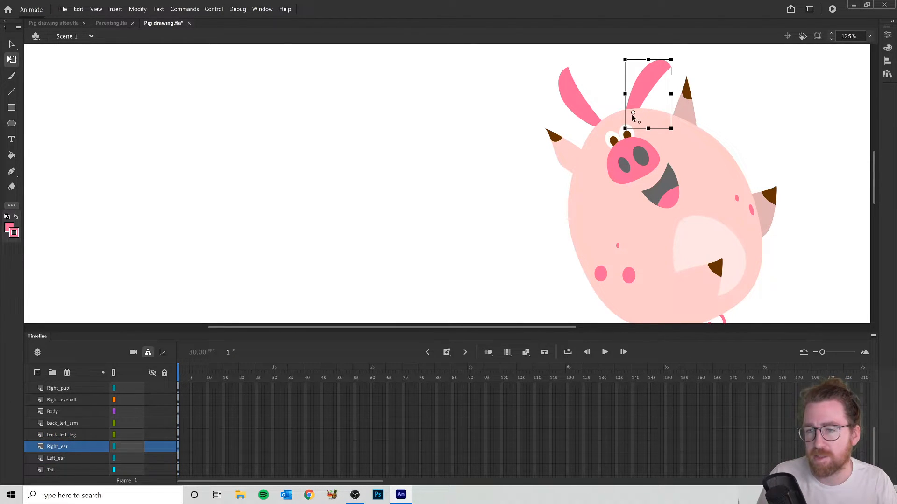
pyautogui.moveTo(631, 119); pyautogui.dragTo(629, 123)
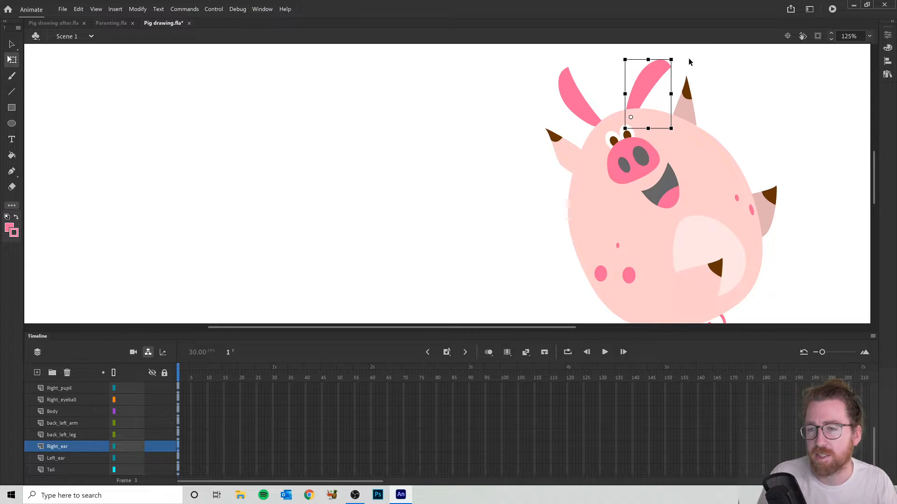
pyautogui.moveTo(678, 58)
pyautogui.mouseDown()
pyautogui.moveTo(626, 29)
pyautogui.moveTo(699, 63)
pyautogui.moveTo(678, 56)
pyautogui.mouseUp()
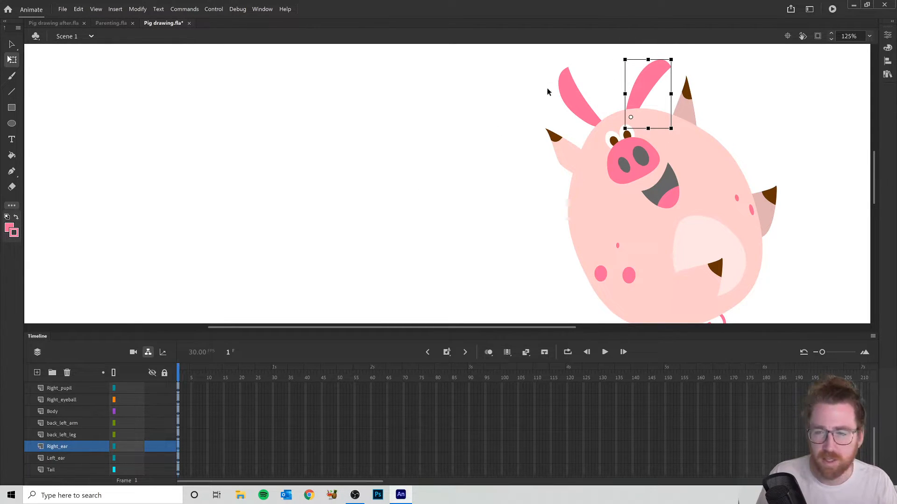
pyautogui.click(568, 91)
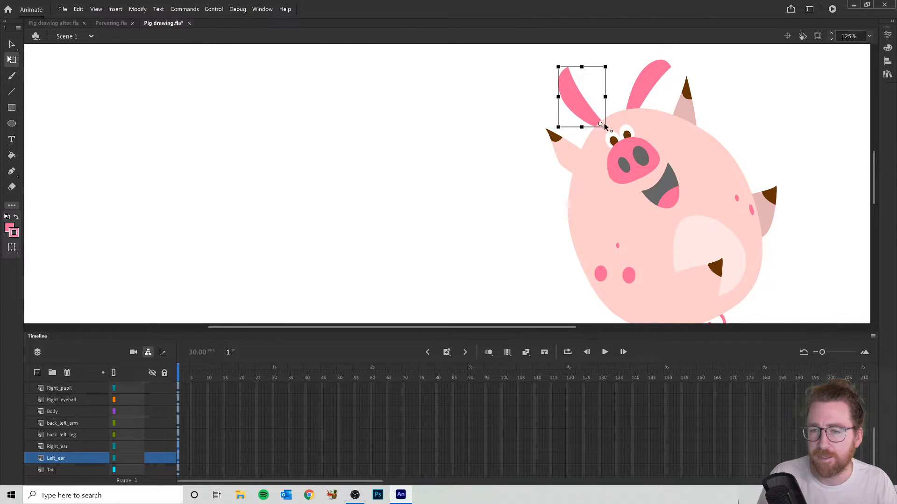
# - Move the Tail symbol's transformation point to the middle of its upper edge beside the body, test its rotation and undo the test
pyautogui.scroll(-5, 728, 187)
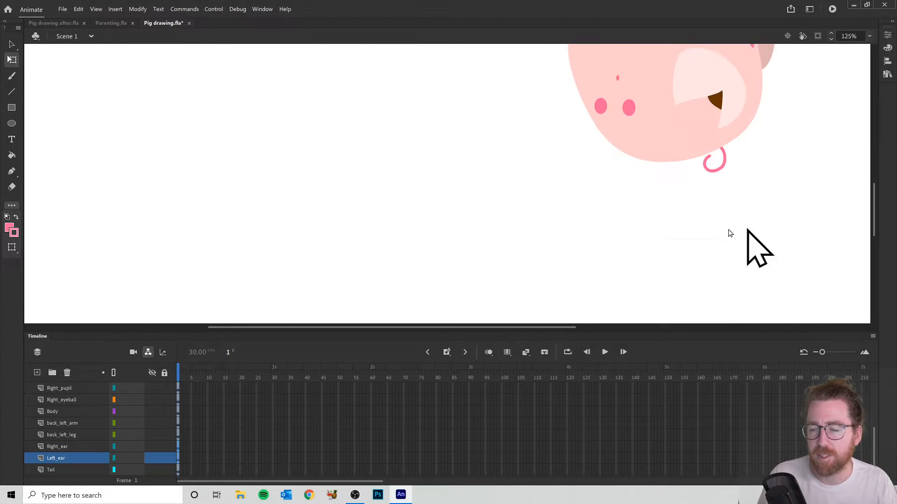
pyautogui.click(723, 169)
pyautogui.scroll(3, 729, 172)
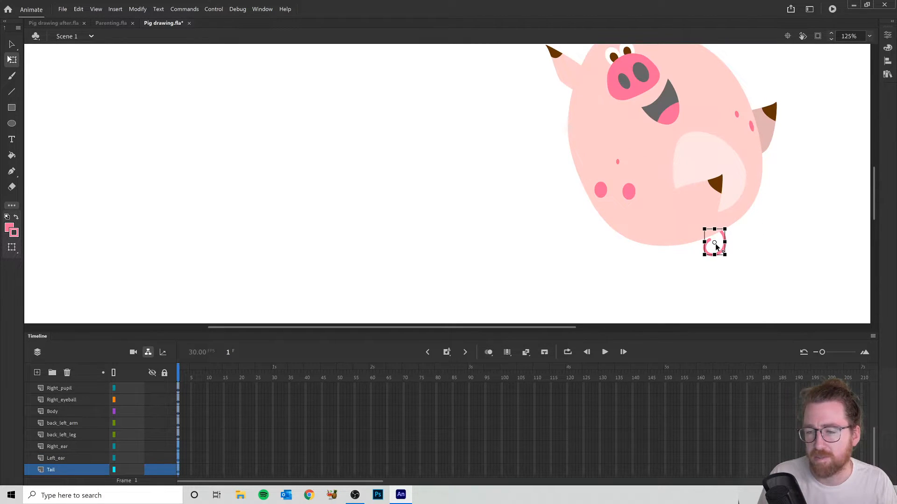
pyautogui.moveTo(714, 243); pyautogui.dragTo(712, 232)
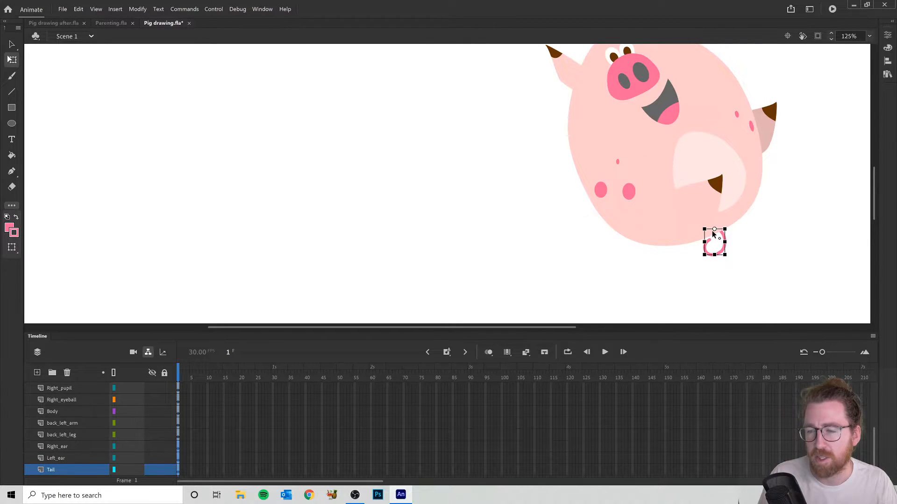
pyautogui.moveTo(702, 263); pyautogui.dragTo(701, 283)
pyautogui.hotkey('ctrl', 'z')
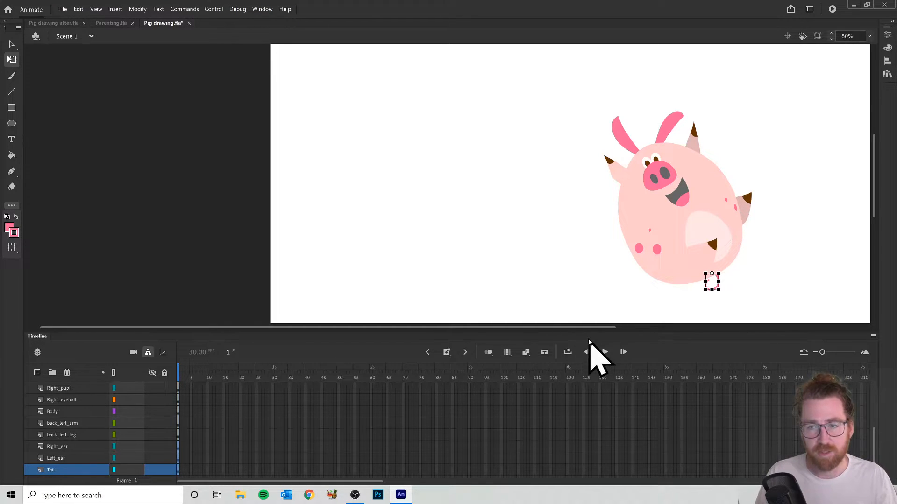
pyautogui.moveTo(607, 328); pyautogui.dragTo(726, 328)
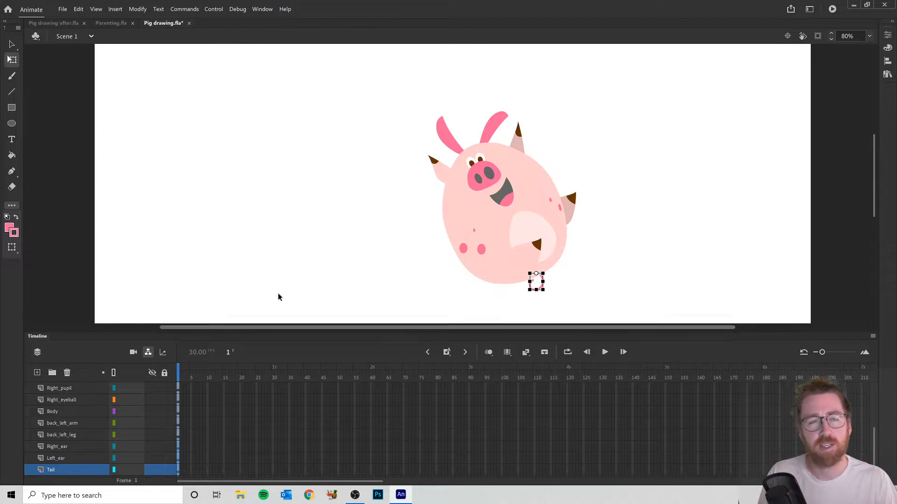
# - Switch to the Parenting.fla document and toggle the layer parenting view off and back on
pyautogui.click(111, 23)
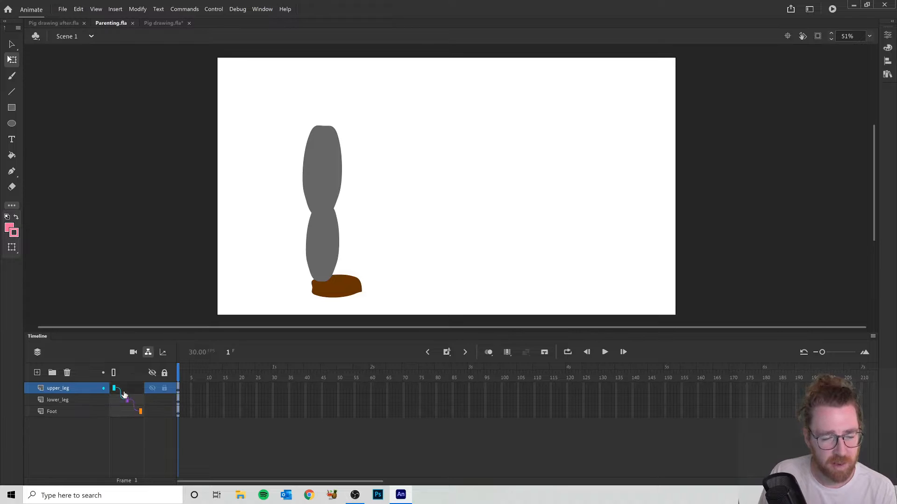
pyautogui.click(148, 352)
pyautogui.click(148, 352)
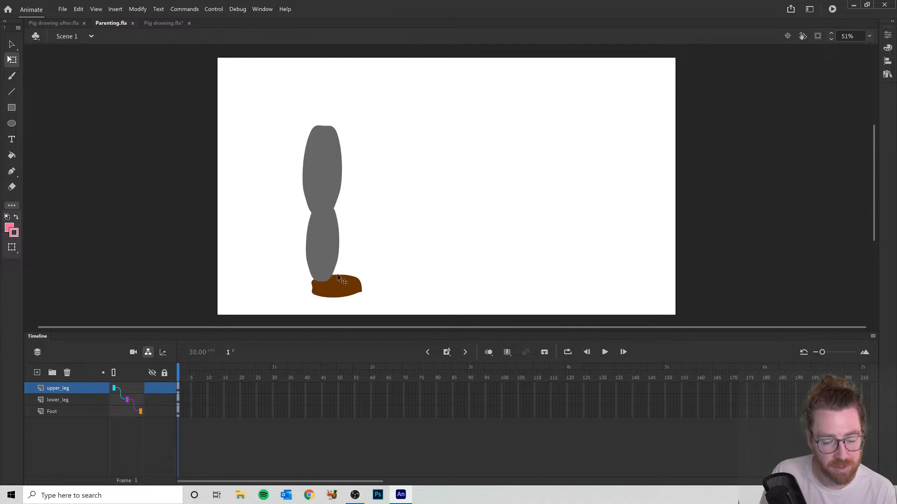
# - Pose the parented leg by rotating the upper leg forward, bending the lower leg down at the knee and tilting the foot downward
pyautogui.click(323, 185)
pyautogui.moveTo(344, 227); pyautogui.dragTo(456, 105)
pyautogui.click(430, 190)
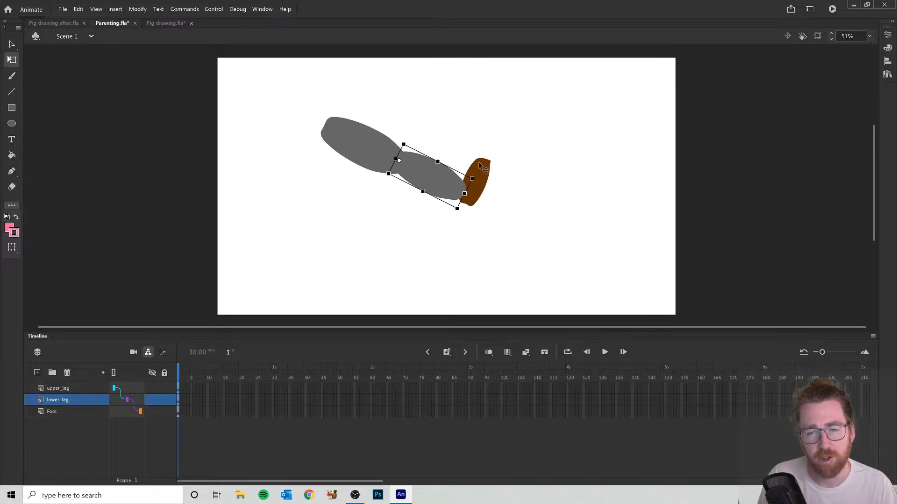
pyautogui.moveTo(478, 180); pyautogui.dragTo(413, 249)
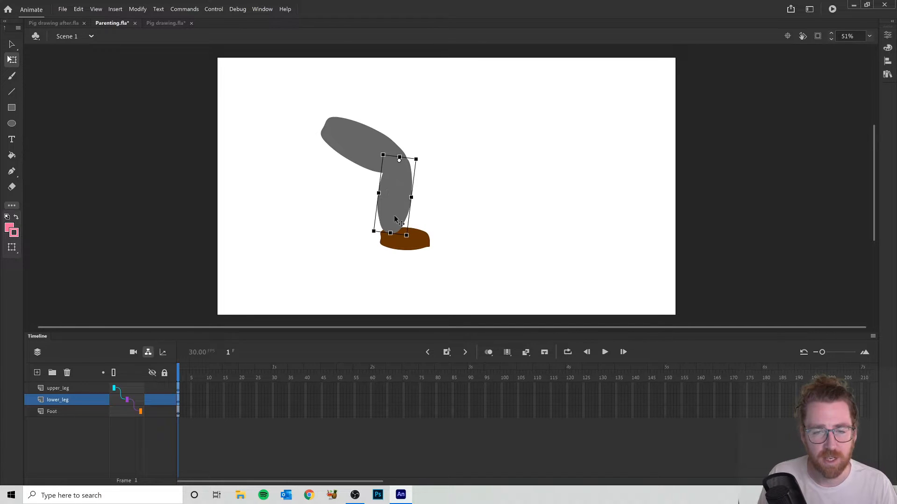
pyautogui.click(423, 245)
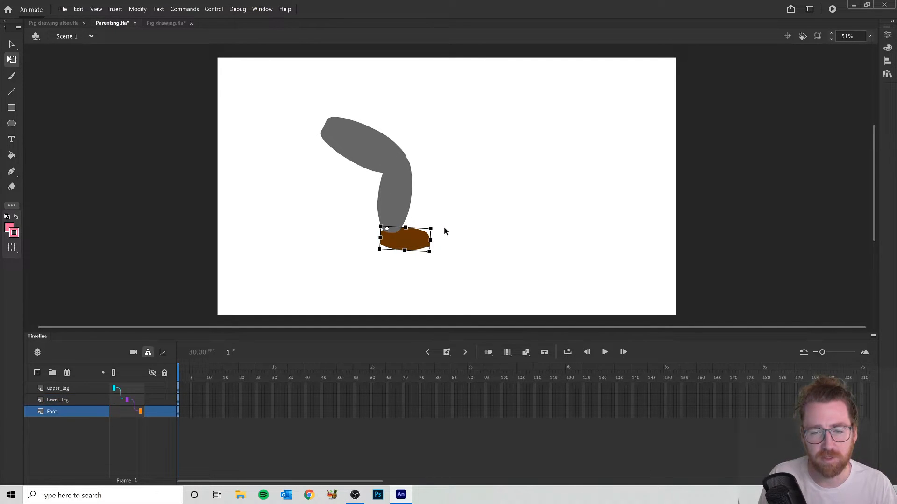
pyautogui.moveTo(442, 238); pyautogui.dragTo(443, 270)
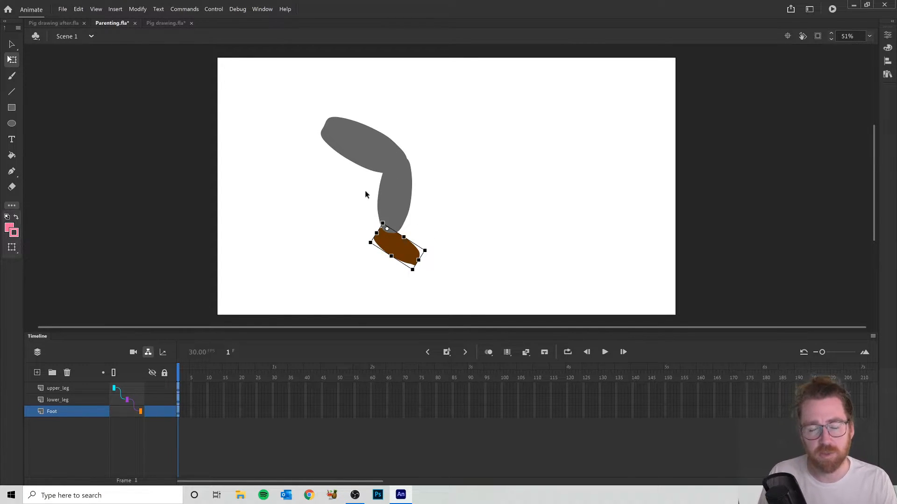
# - Duplicate the upper leg, lower leg and foot, and place the copy beside the original leg
pyautogui.keyDown('shift'); pyautogui.click(78, 390); pyautogui.keyUp('shift')
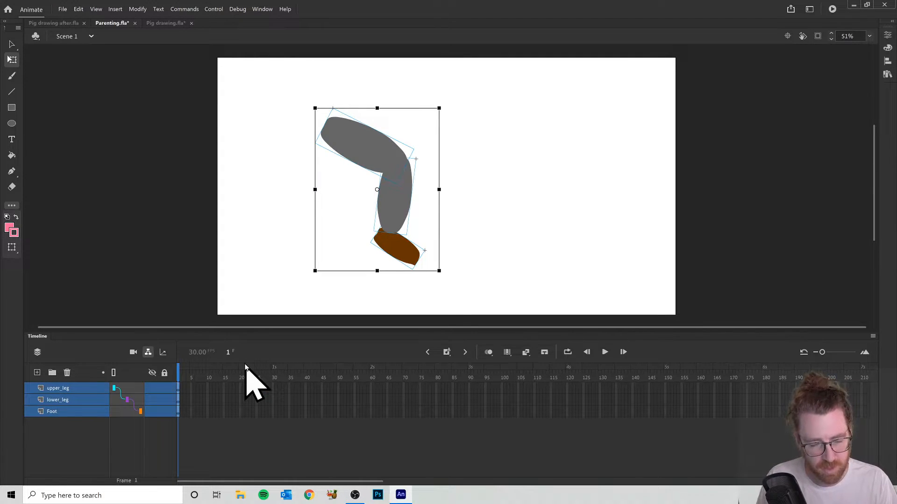
pyautogui.click(566, 182)
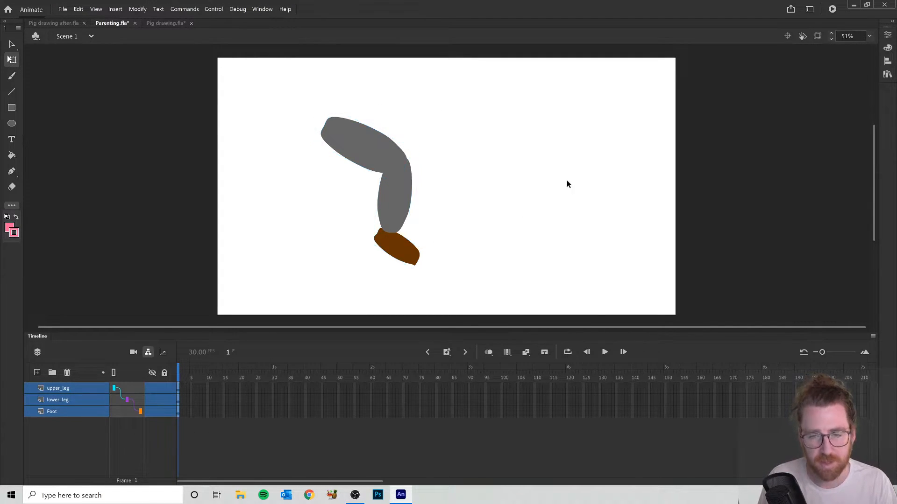
pyautogui.hotkey('ctrl', 'v')
pyautogui.moveTo(477, 201); pyautogui.dragTo(524, 207)
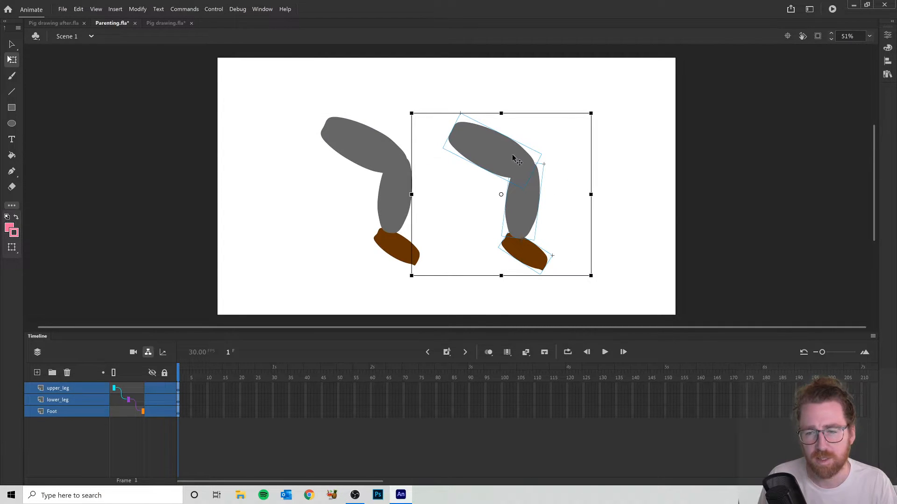
# - Try rotating only the duplicate's upper leg about its hip, and undo the rotation
pyautogui.click(639, 176)
pyautogui.click(530, 173)
pyautogui.moveTo(547, 149); pyautogui.dragTo(539, 219)
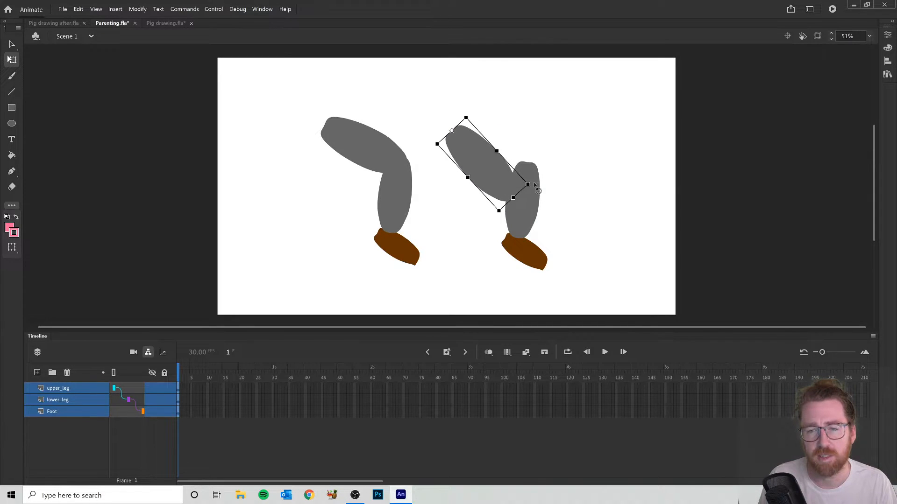
pyautogui.moveTo(533, 185); pyautogui.dragTo(547, 170)
pyautogui.hotkey('ctrl', 'z')
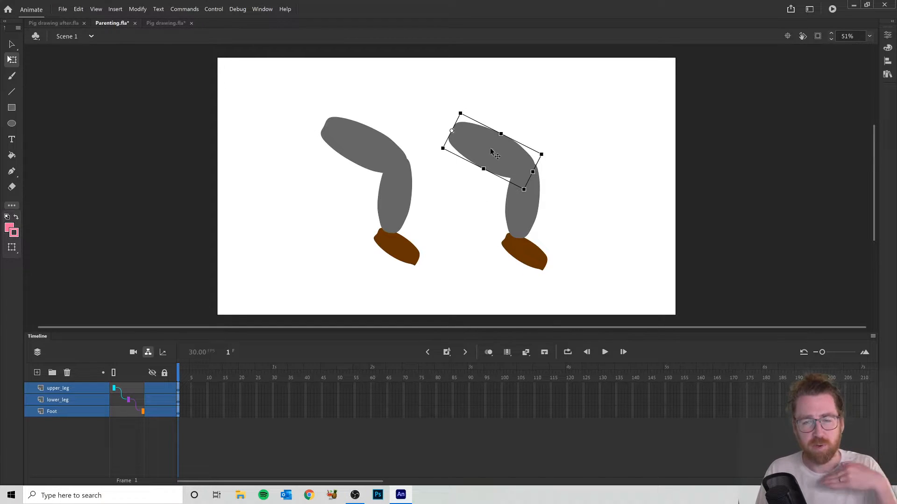
# - Straighten the duplicate leg by rotating the upper leg vertical and realigning the lower leg and foot beneath it by hand
pyautogui.moveTo(546, 156); pyautogui.dragTo(488, 254)
pyautogui.click(521, 193)
pyautogui.moveTo(525, 221); pyautogui.dragTo(476, 300)
pyautogui.click(530, 251)
pyautogui.moveTo(534, 267); pyautogui.dragTo(480, 295)
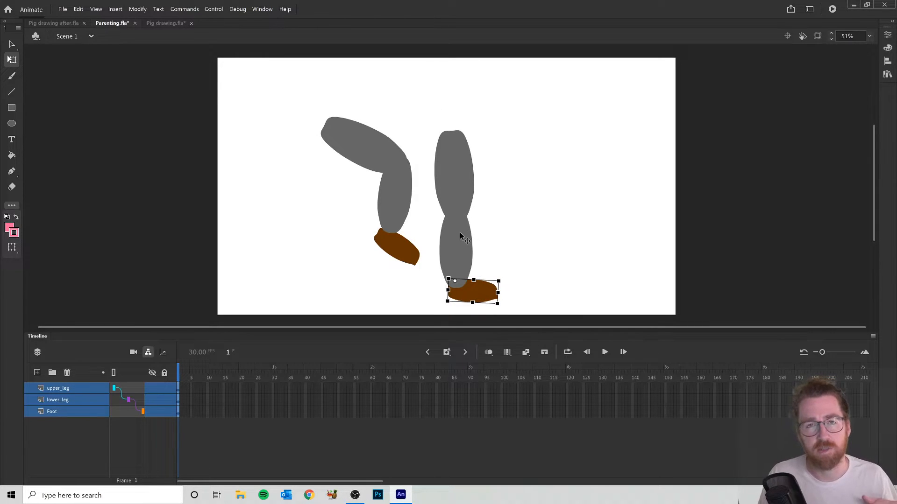
# - Raise the duplicate's upper leg forward and move its lower leg and foot by hand to follow the knee
pyautogui.click(449, 198)
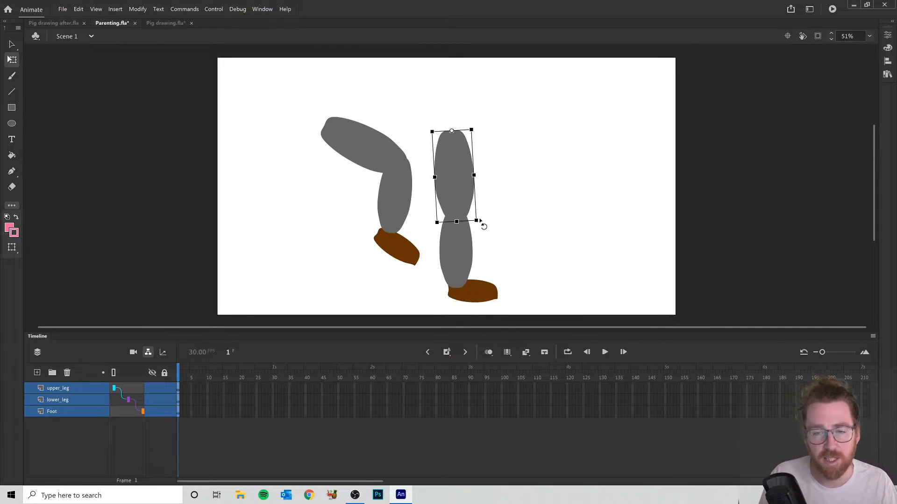
pyautogui.moveTo(498, 219); pyautogui.dragTo(560, 146)
pyautogui.click(457, 258)
pyautogui.moveTo(457, 258); pyautogui.dragTo(542, 196)
pyautogui.click(464, 295)
pyautogui.moveTo(465, 295); pyautogui.dragTo(547, 230)
# - Rotate the original parented upper leg slightly about its hip, bringing the lower leg and foot along
pyautogui.click(385, 196)
pyautogui.click(400, 250)
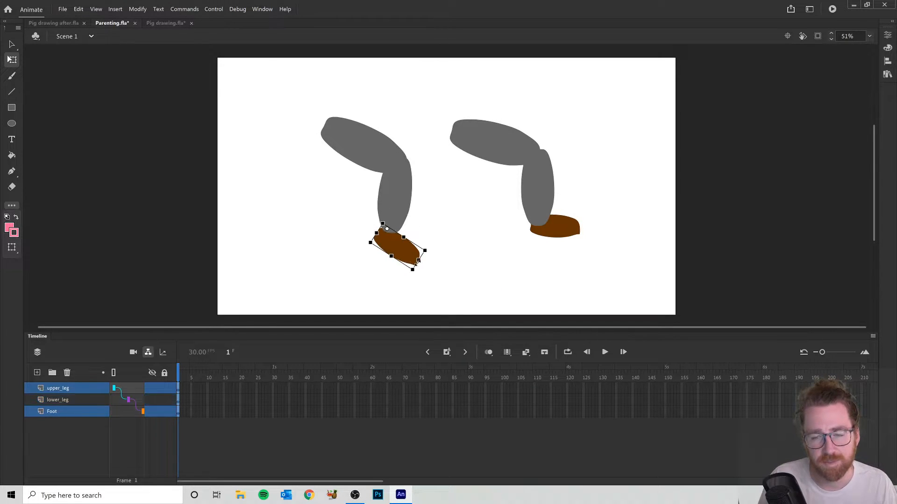
pyautogui.click(373, 164)
pyautogui.moveTo(413, 187); pyautogui.dragTo(423, 171)
# - Delete the duplicate's upper leg, lower leg and foot
pyautogui.click(497, 161)
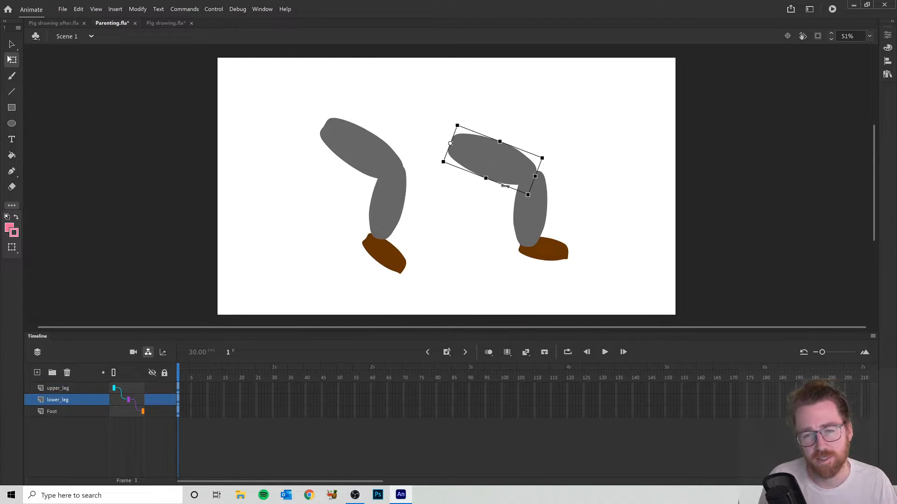
pyautogui.press('Delete')
pyautogui.click(531, 215)
pyautogui.press('Delete')
pyautogui.click(543, 248)
pyautogui.press('Delete')
# - Rotate the parented leg's upper leg to vertical at the hip, then straighten the lower leg and select the foot
pyautogui.click(380, 158)
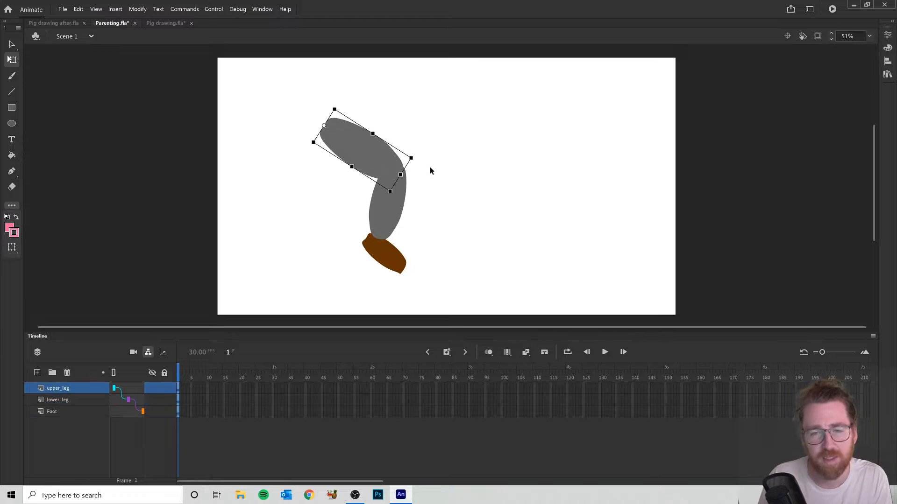
pyautogui.moveTo(417, 173); pyautogui.dragTo(360, 236)
pyautogui.click(294, 220)
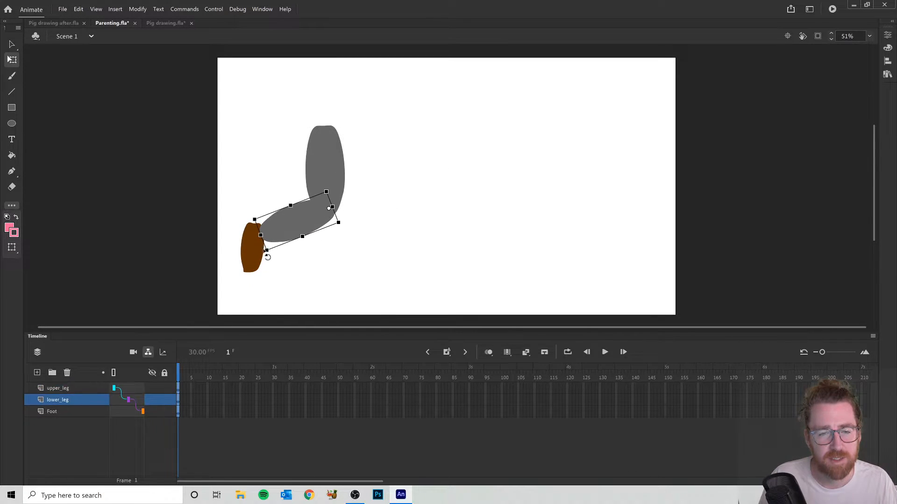
pyautogui.moveTo(271, 264); pyautogui.dragTo(381, 279)
pyautogui.click(360, 299)
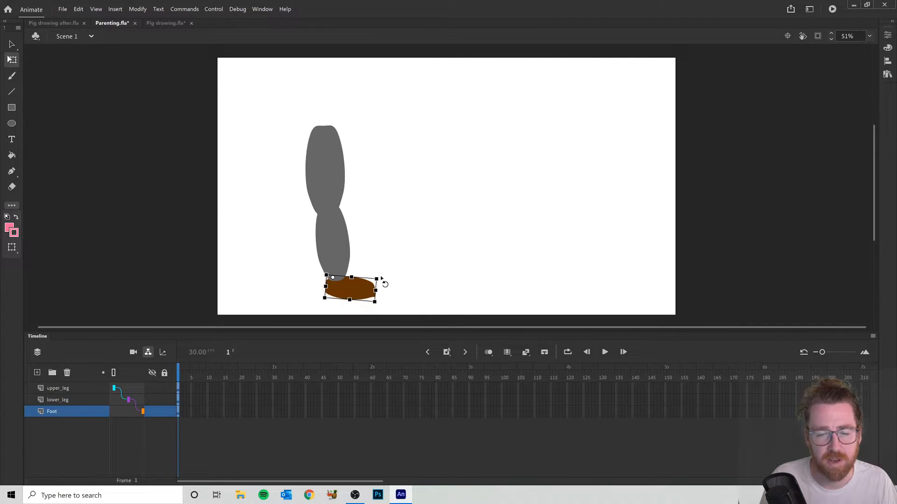
# - Swing the parented upper leg forward to nearly horizontal and bend the lower leg downward at the knee
pyautogui.click(318, 200)
pyautogui.moveTo(361, 217); pyautogui.dragTo(458, 158)
pyautogui.click(460, 156)
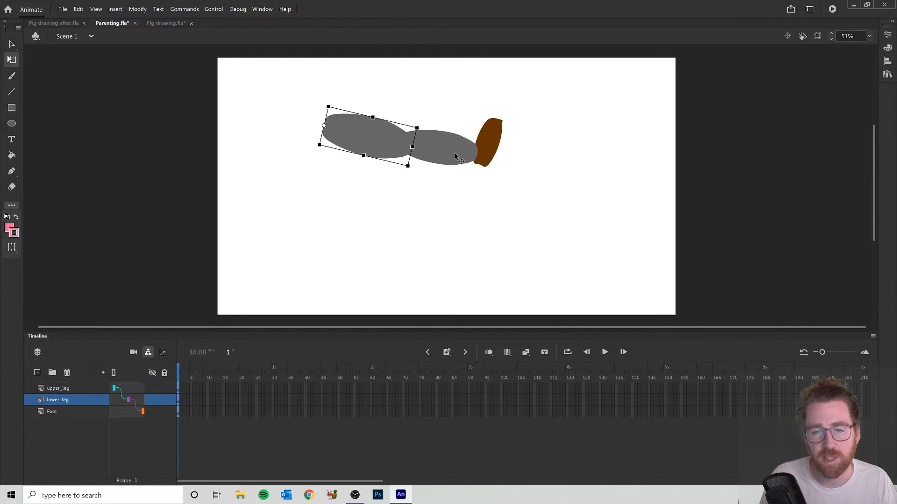
pyautogui.click(486, 133)
pyautogui.click(447, 150)
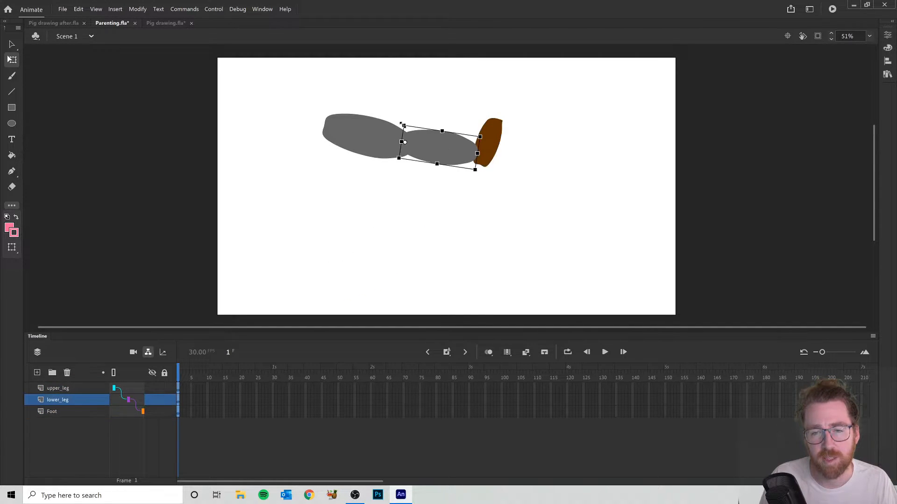
pyautogui.moveTo(403, 123); pyautogui.dragTo(445, 133)
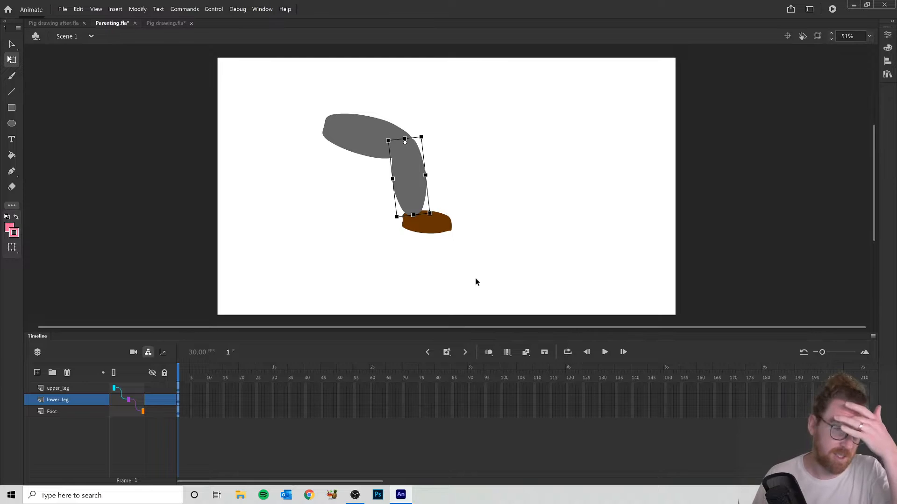
# - Switch to the Pig drawing.fla document and toggle the timeline's parenting view, leaving it shown
pyautogui.click(169, 26)
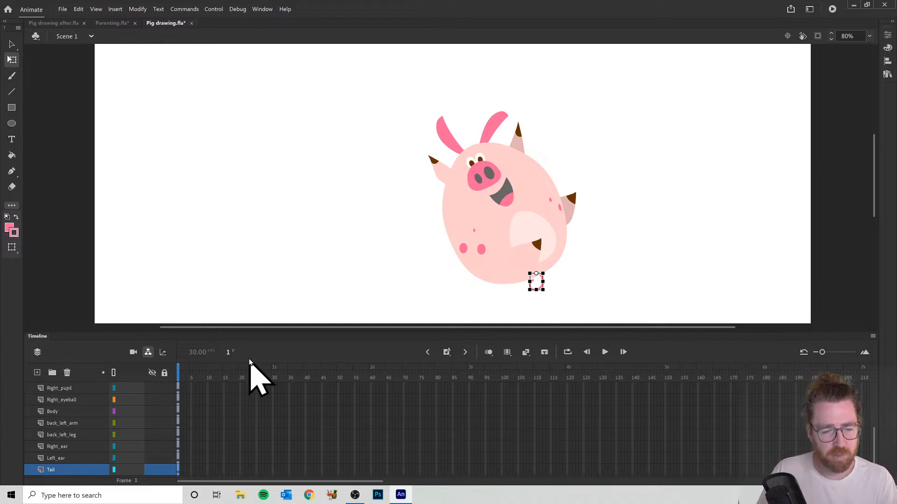
pyautogui.click(148, 352)
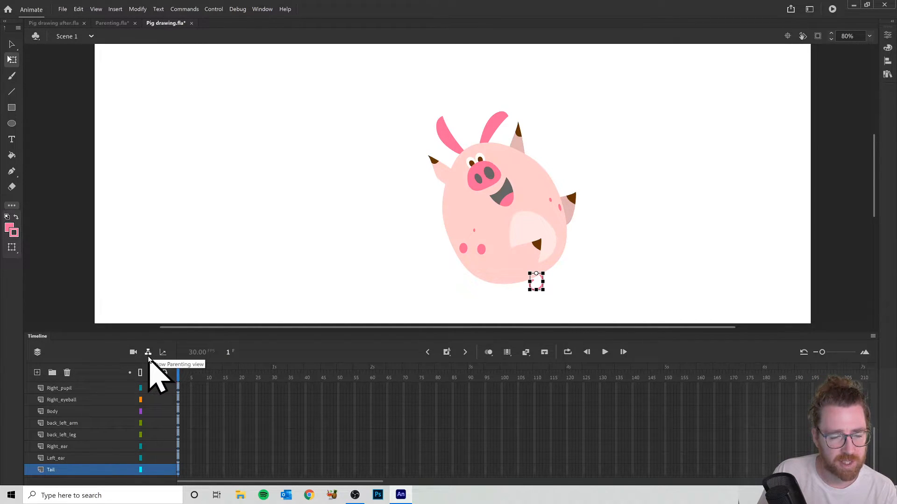
pyautogui.click(148, 354)
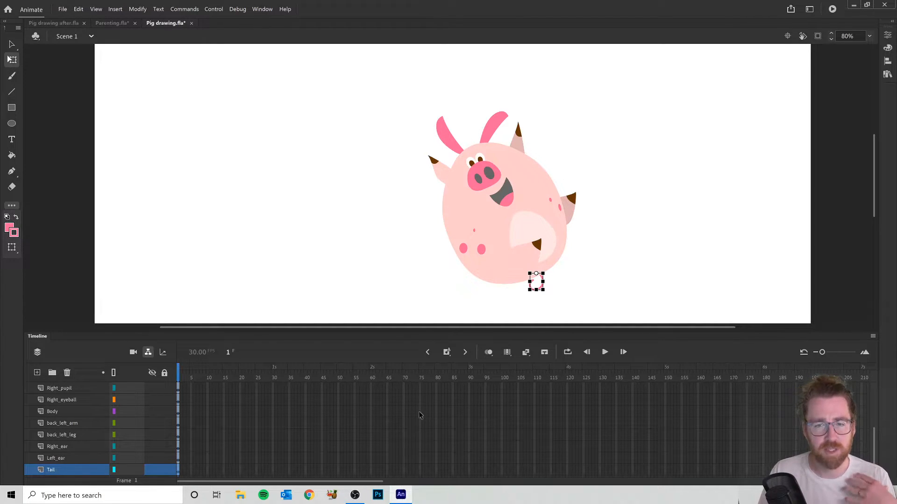
# - Parent the Right_eyeball, Right_pupil, Left_eyeball and Left_pupil layers to the Body layer
pyautogui.click(456, 238)
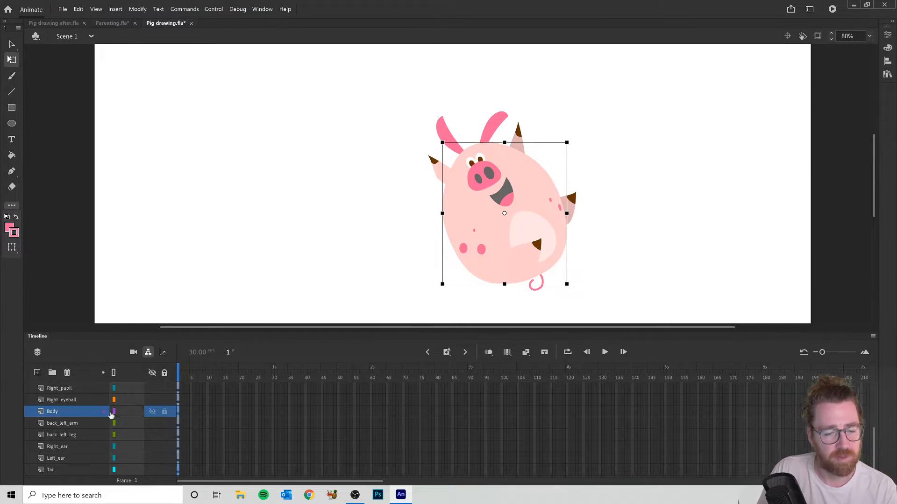
pyautogui.scroll(2, 127, 420)
pyautogui.scroll(1, 127, 421)
pyautogui.scroll(-2, 127, 421)
pyautogui.scroll(-1, 129, 434)
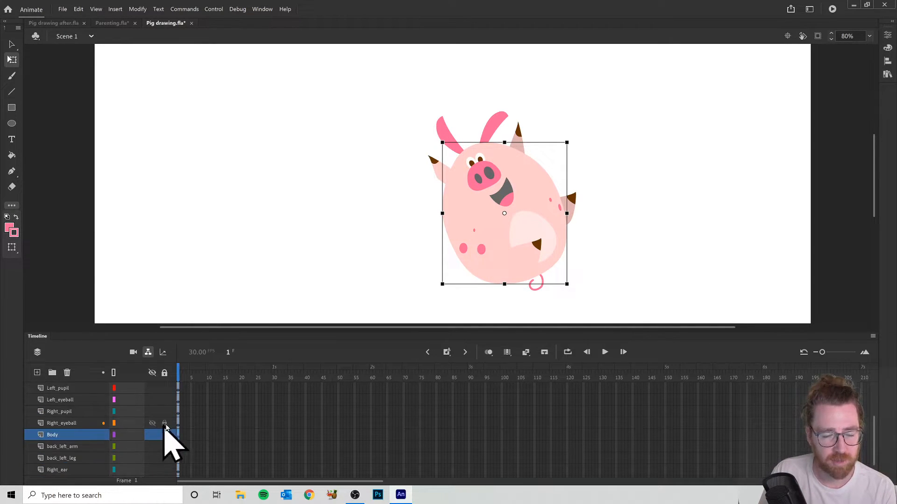
pyautogui.moveTo(124, 426)
pyautogui.mouseDown()
pyautogui.moveTo(132, 433)
pyautogui.moveTo(132, 425)
pyautogui.moveTo(130, 436)
pyautogui.mouseUp()
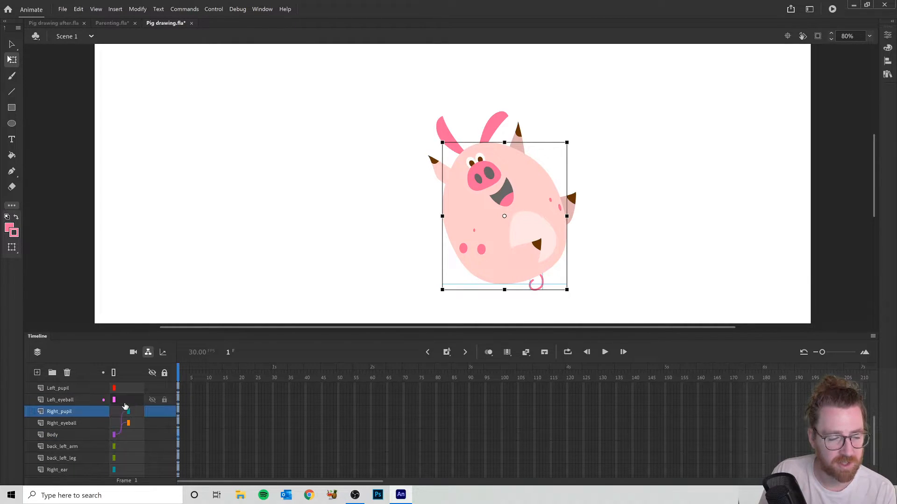
pyautogui.moveTo(120, 400); pyautogui.dragTo(122, 438)
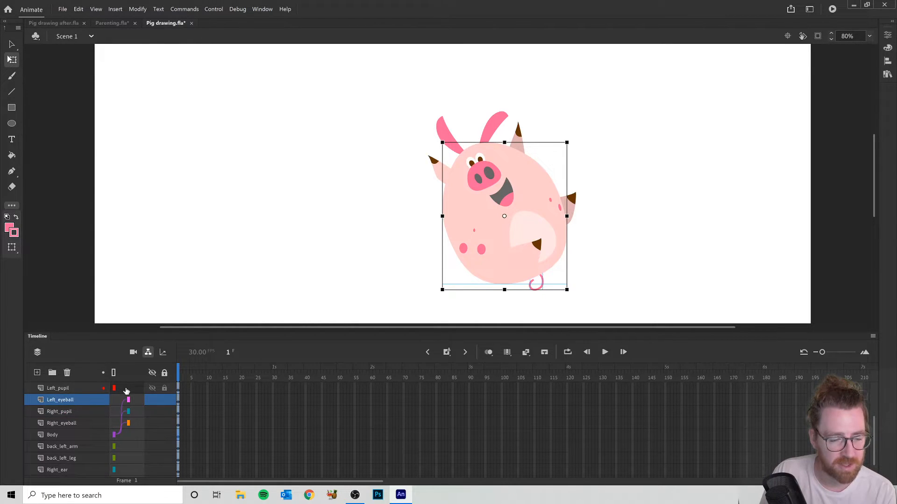
pyautogui.moveTo(126, 396); pyautogui.dragTo(132, 435)
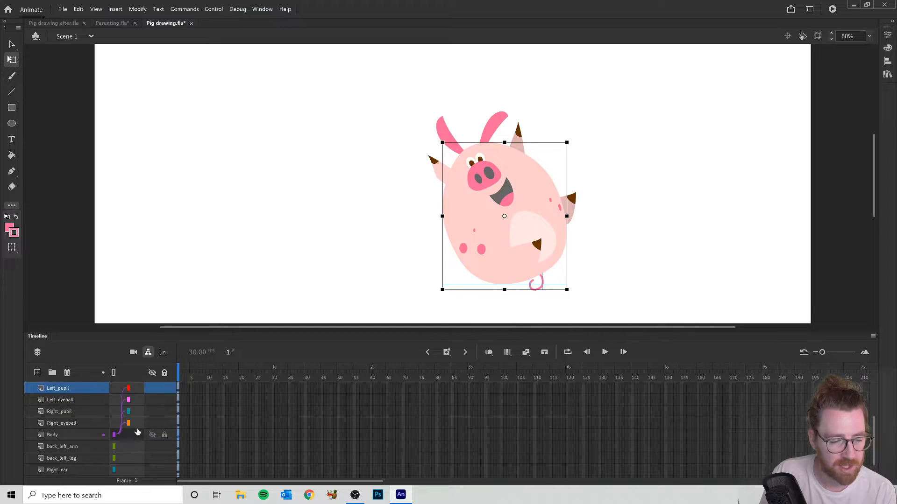
# - Set Body as the parent of the Nose, Nostrils and Mouth layers
pyautogui.scroll(1, 134, 432)
pyautogui.click(130, 401)
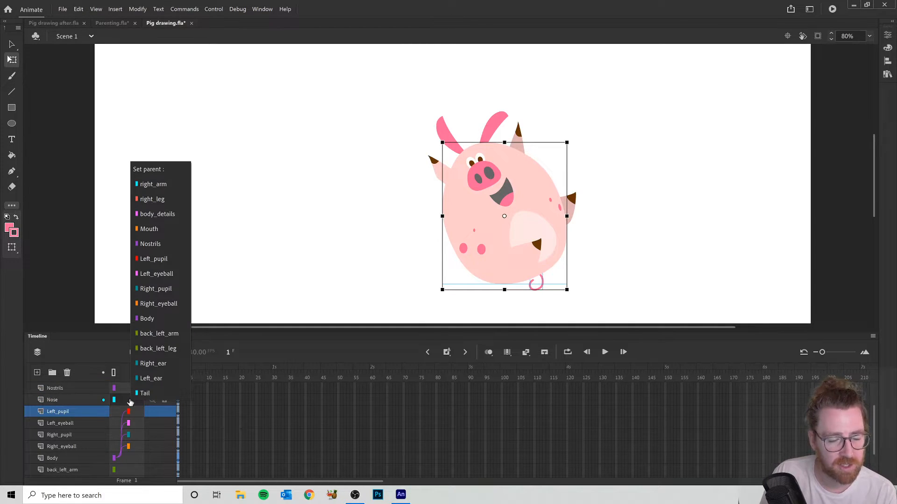
pyautogui.click(150, 318)
pyautogui.scroll(1, 129, 411)
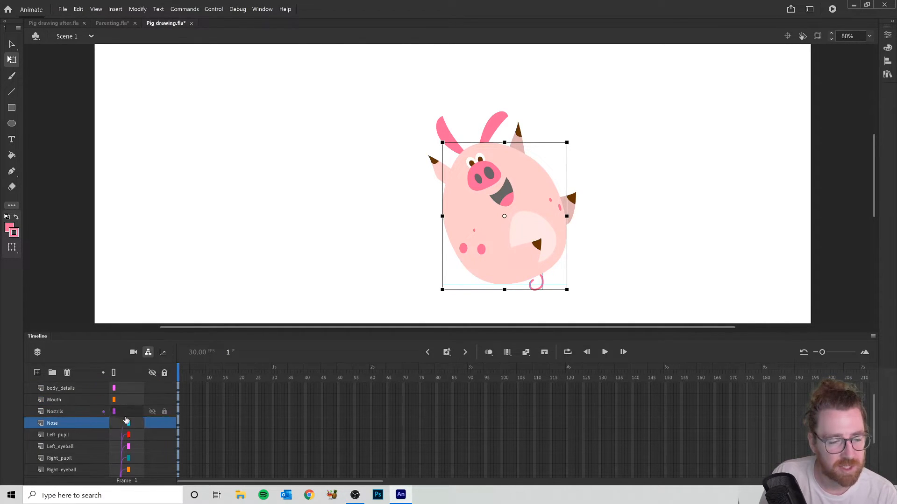
pyautogui.click(129, 412)
pyautogui.click(149, 332)
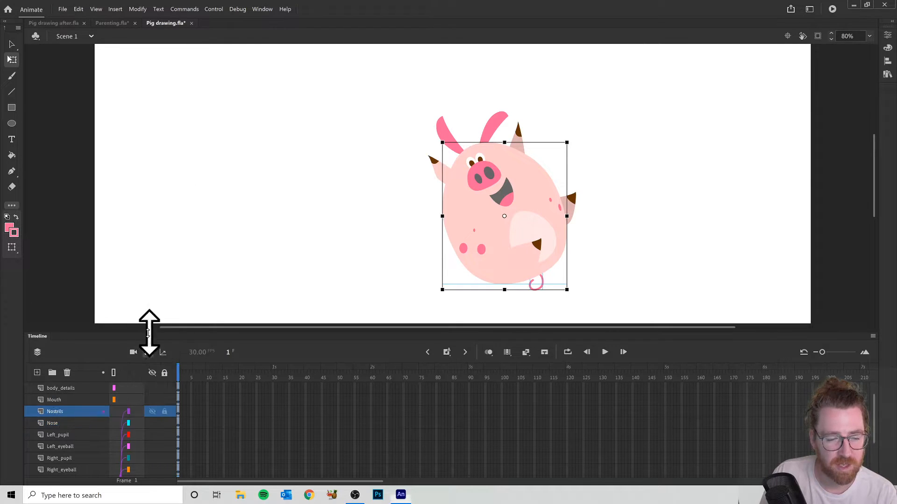
pyautogui.click(129, 399)
pyautogui.click(149, 321)
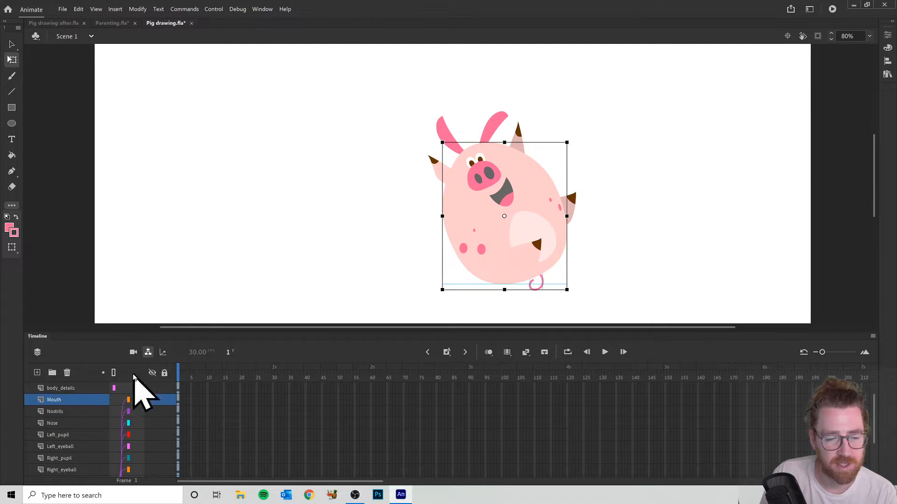
# - Set Body as the parent of the body_details, right_leg and right_arm layers
pyautogui.click(129, 388)
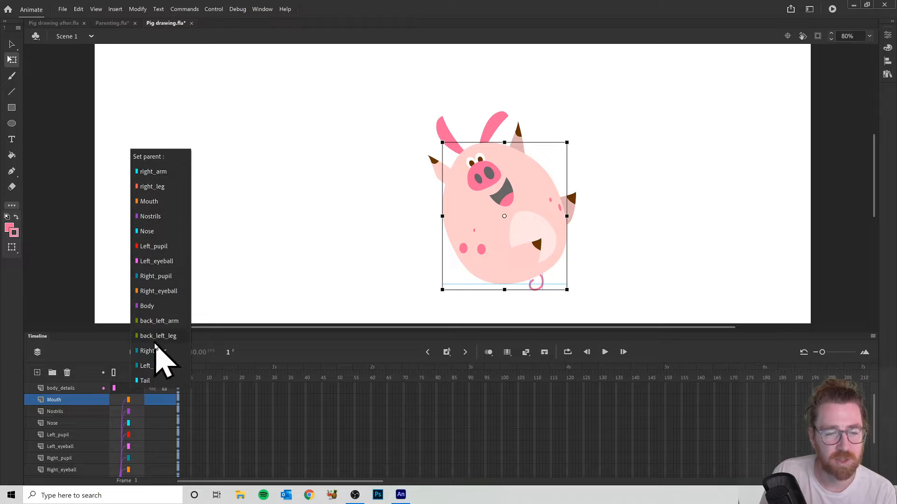
pyautogui.click(150, 306)
pyautogui.scroll(1, 125, 411)
pyautogui.click(124, 399)
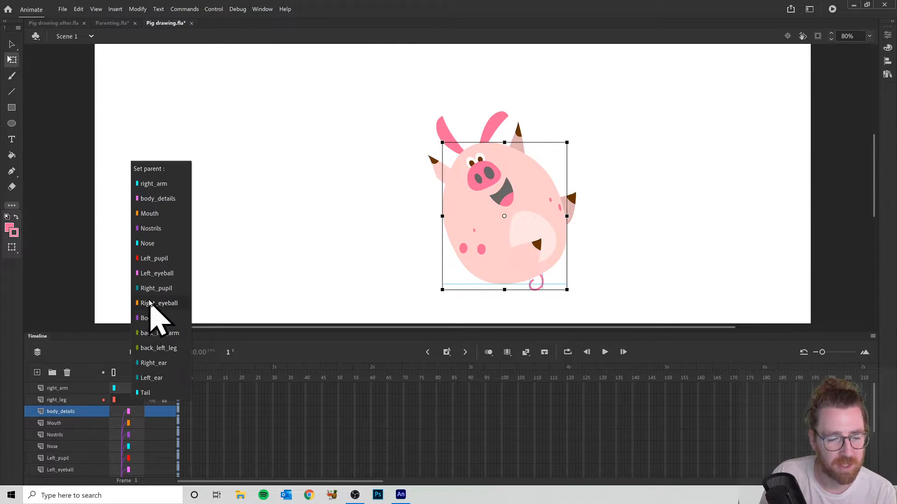
pyautogui.click(151, 318)
pyautogui.click(125, 388)
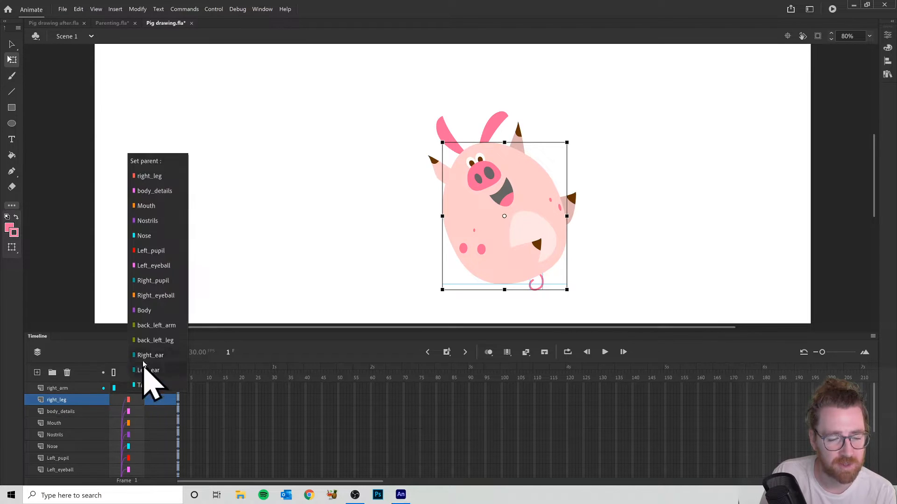
pyautogui.click(145, 312)
# - Set Body as the parent of the back_left_leg and back_left_arm layers
pyautogui.scroll(-4, 125, 399)
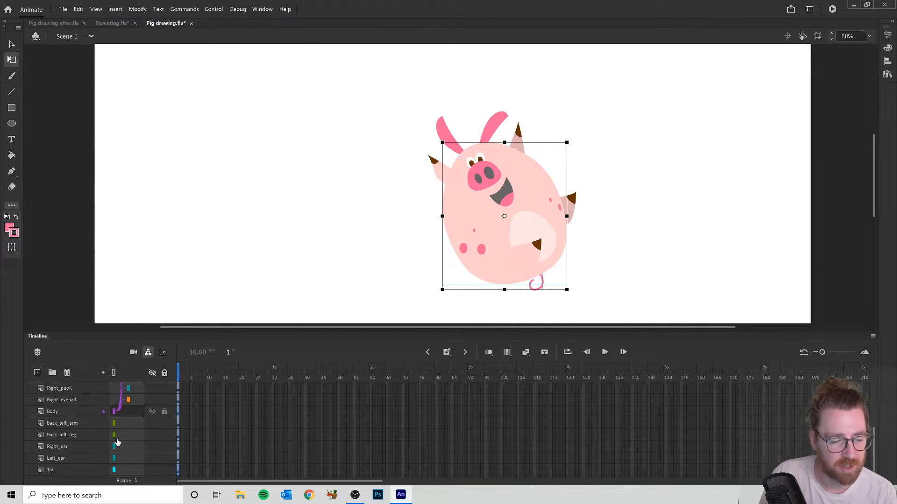
pyautogui.click(124, 435)
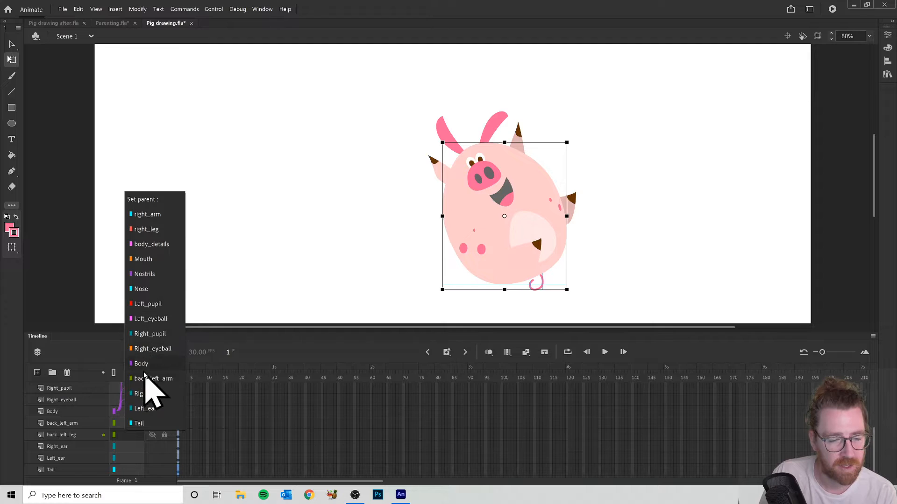
pyautogui.click(145, 364)
pyautogui.click(134, 423)
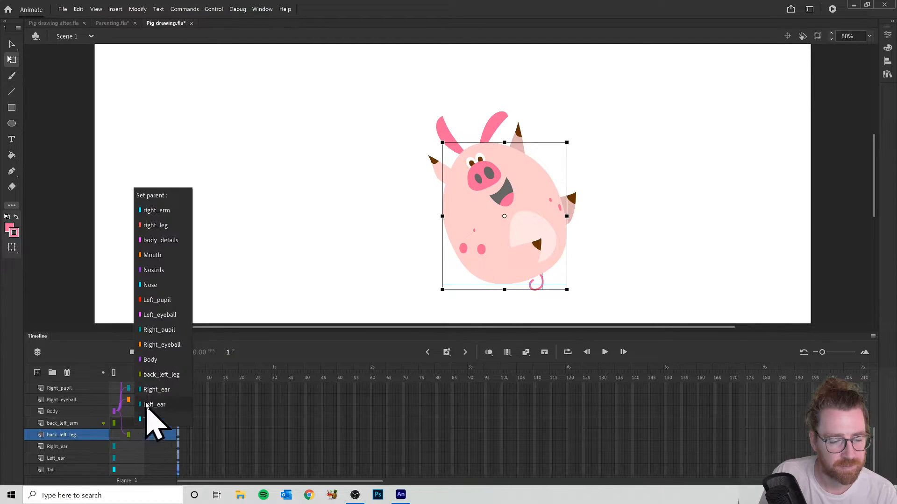
pyautogui.click(150, 360)
# - Set Body as the parent of the Left_ear, Right_ear and Tail layers
pyautogui.click(132, 457)
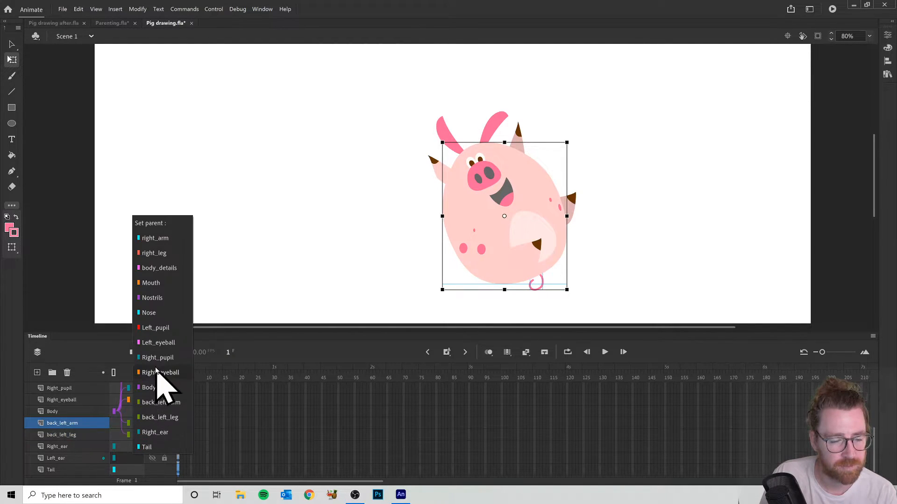
pyautogui.click(149, 387)
pyautogui.click(133, 446)
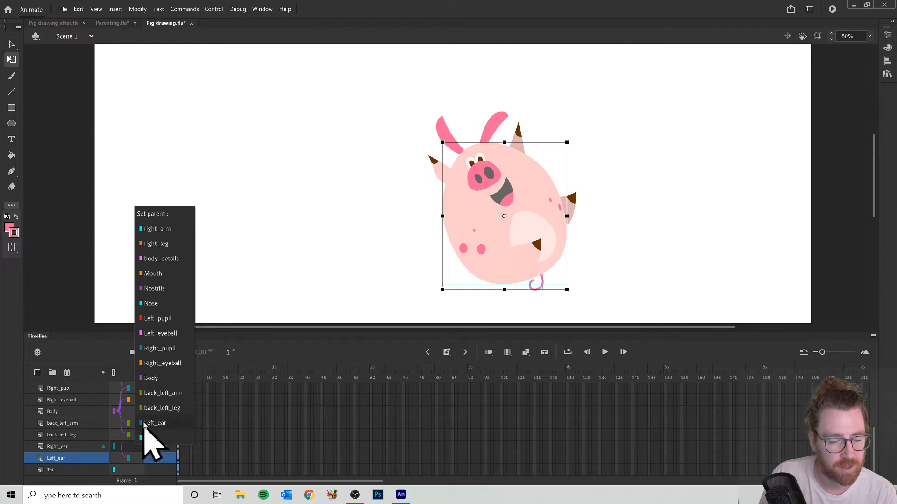
pyautogui.click(151, 378)
pyautogui.click(133, 469)
pyautogui.click(150, 400)
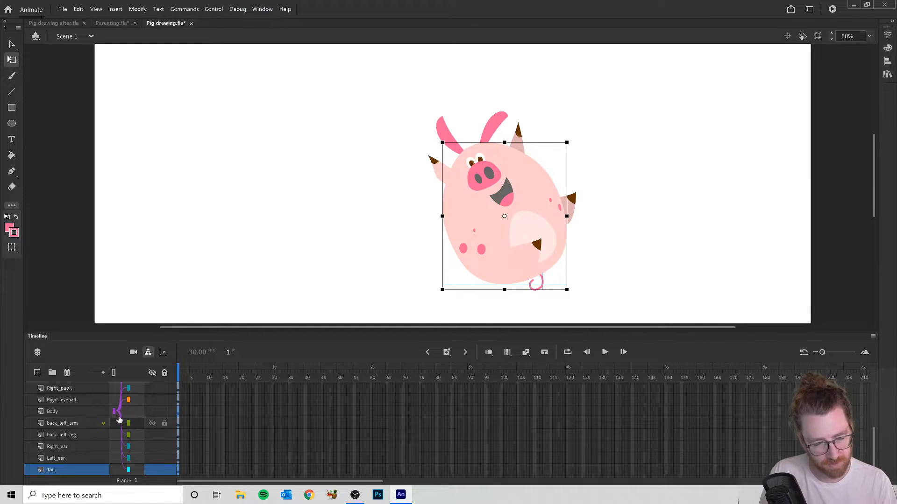
pyautogui.scroll(5, 119, 413)
pyautogui.scroll(-5, 120, 413)
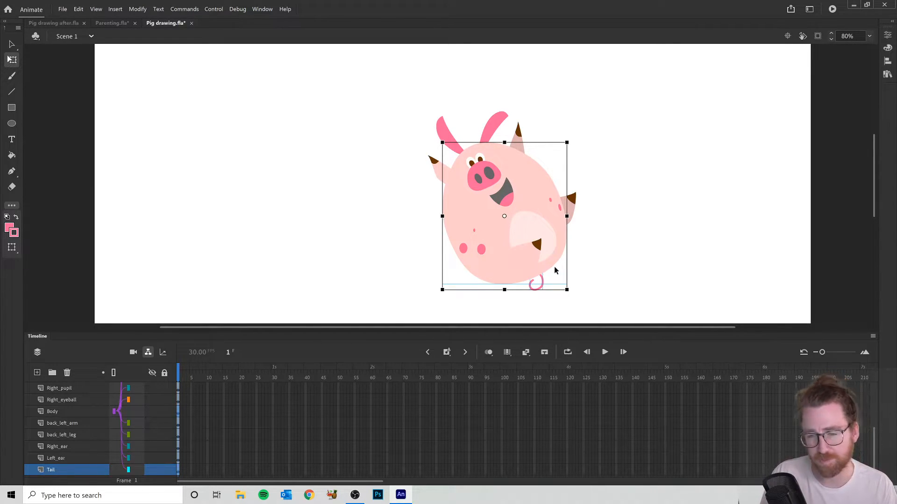
# - Test the parenting by moving the pig's body to the stage's left side and back near the center
pyautogui.click(590, 272)
pyautogui.click(454, 223)
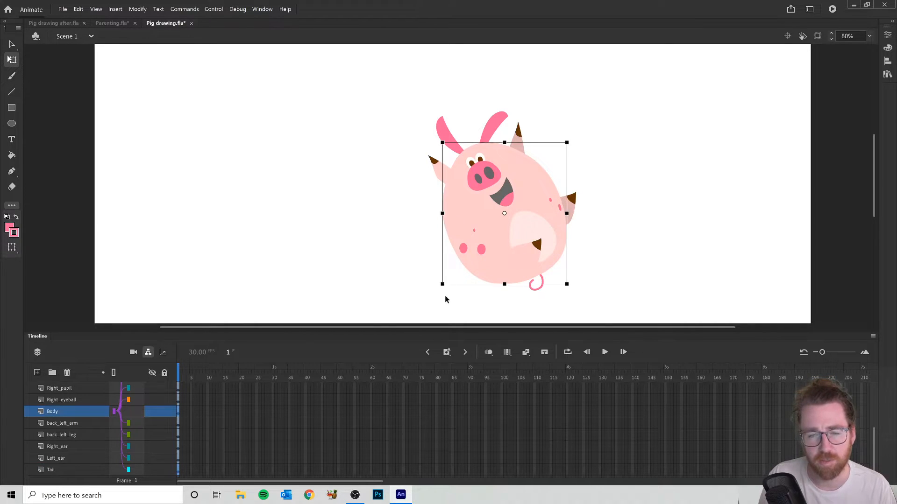
pyautogui.moveTo(455, 237); pyautogui.dragTo(179, 221)
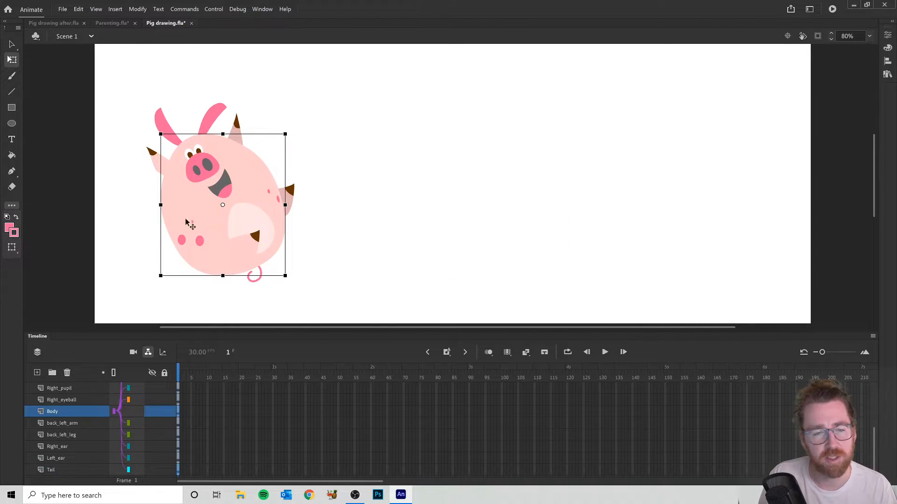
pyautogui.moveTo(497, 192); pyautogui.dragTo(424, 201)
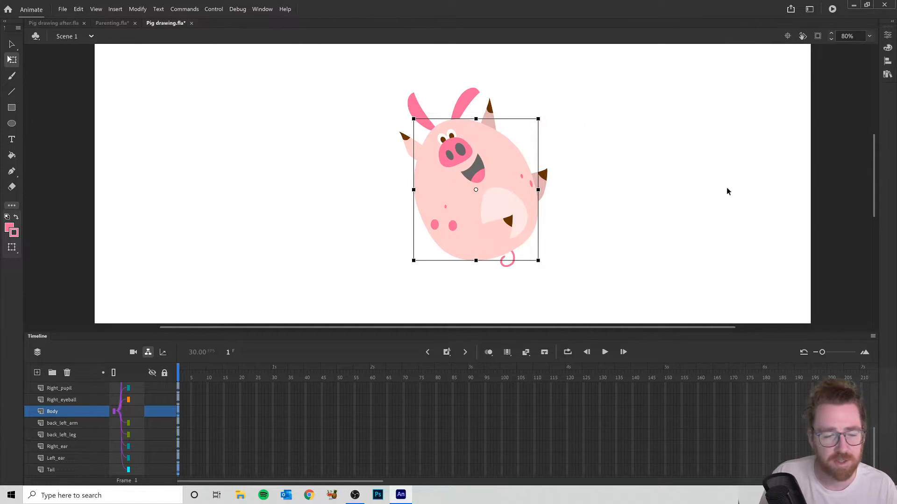
# - Fit the stage in the window and move the pig's body up and slightly left
pyautogui.click(869, 35)
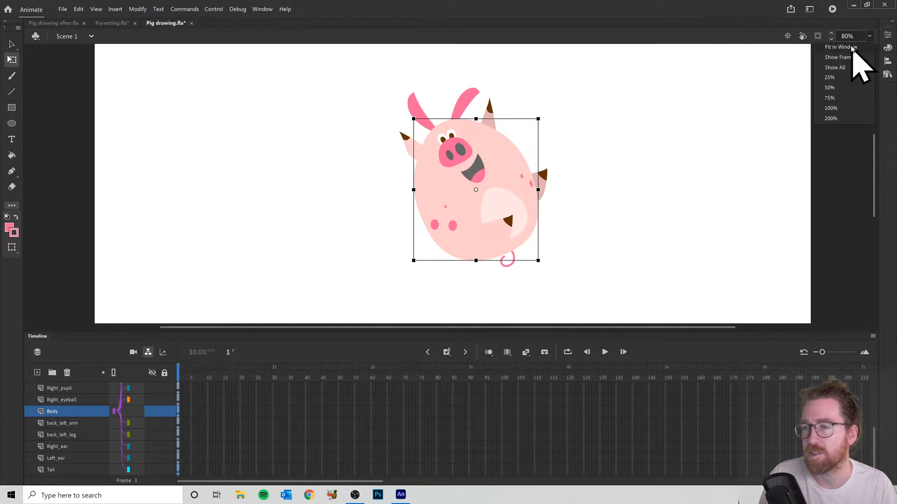
pyautogui.click(855, 46)
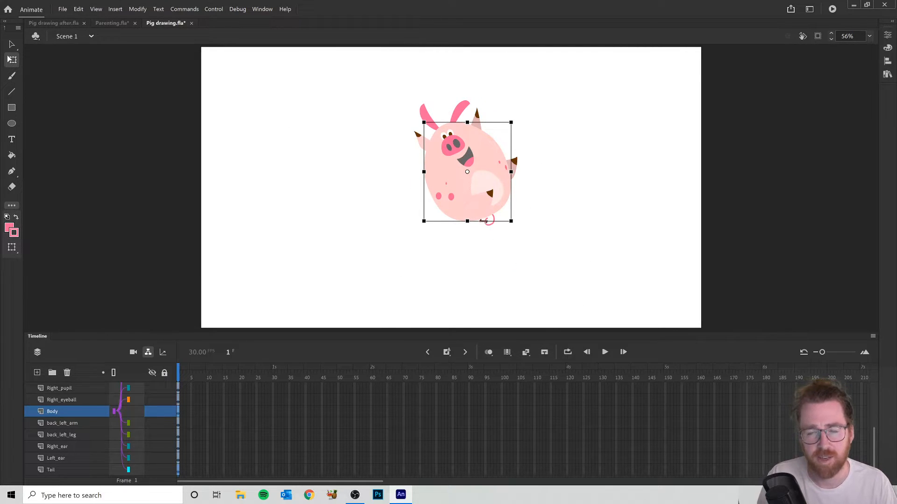
pyautogui.moveTo(486, 162); pyautogui.dragTo(475, 146)
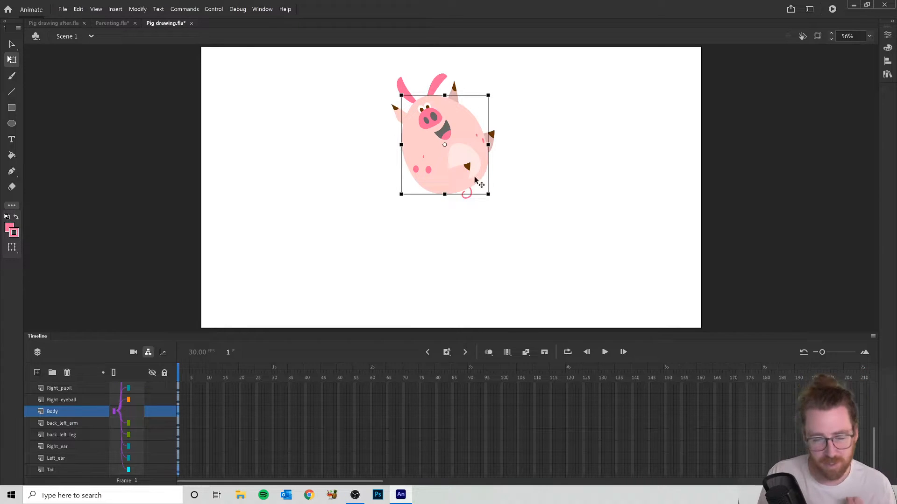
# - Select all the pig's parts together and move the whole pig slightly up on the stage
pyautogui.press('v')
pyautogui.click(358, 58)
pyautogui.moveTo(383, 69); pyautogui.dragTo(528, 217)
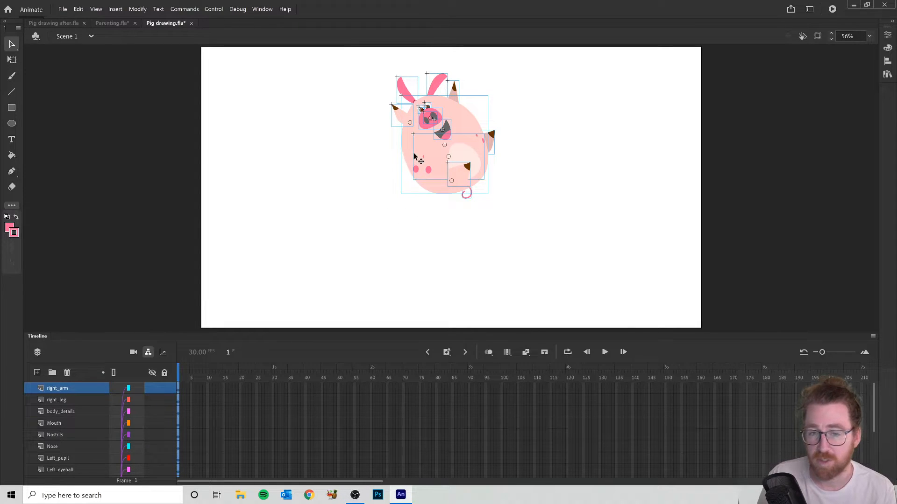
pyautogui.moveTo(410, 154)
pyautogui.mouseDown()
pyautogui.moveTo(407, 191)
pyautogui.moveTo(407, 145)
pyautogui.mouseUp()
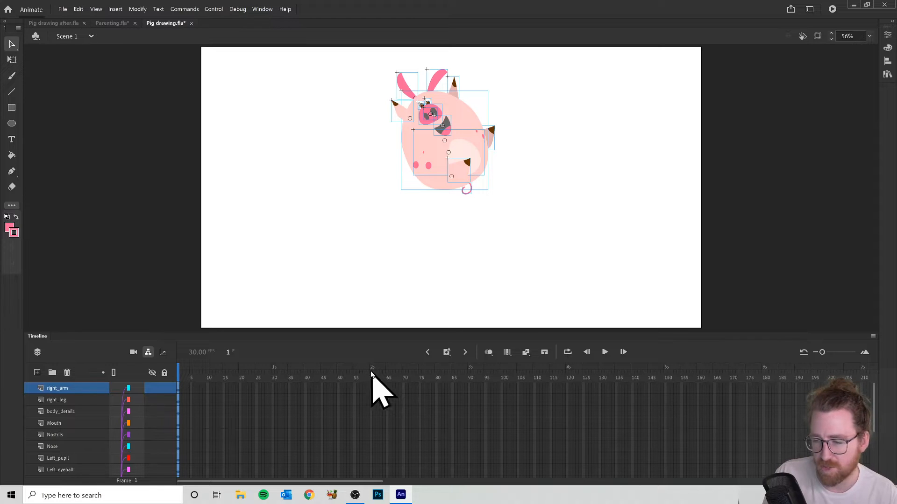
# - Insert a keyframe at frame 60 on every layer from right_arm to Tail, and return the playhead to frame 1
pyautogui.click(832, 352)
pyautogui.moveTo(833, 353)
pyautogui.mouseDown()
pyautogui.moveTo(803, 354)
pyautogui.moveTo(827, 353)
pyautogui.mouseUp()
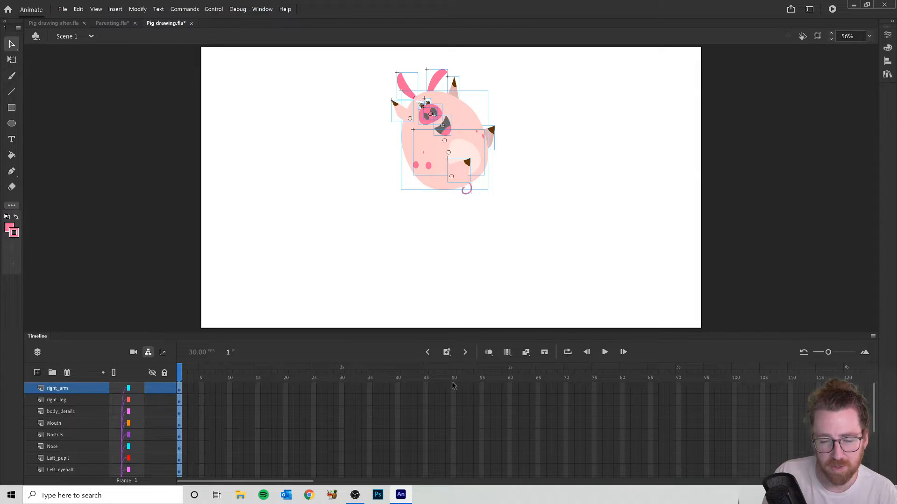
pyautogui.moveTo(510, 388)
pyautogui.mouseDown()
pyautogui.moveTo(512, 450)
pyautogui.moveTo(510, 388)
pyautogui.mouseUp()
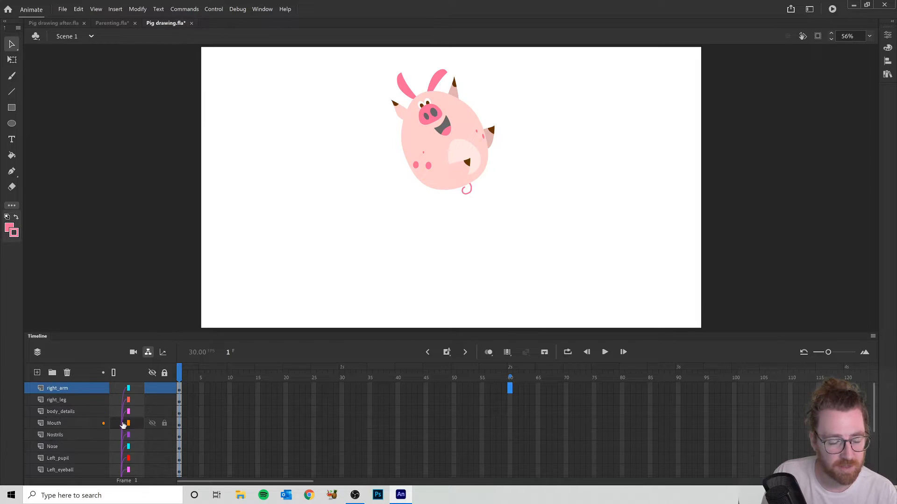
pyautogui.scroll(-3, 123, 425)
pyautogui.scroll(3, 87, 434)
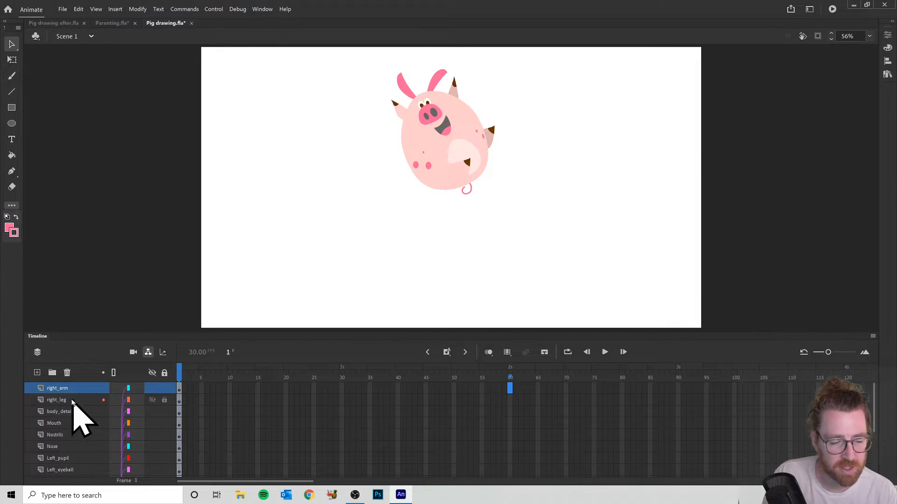
pyautogui.click(487, 400)
pyautogui.click(514, 389)
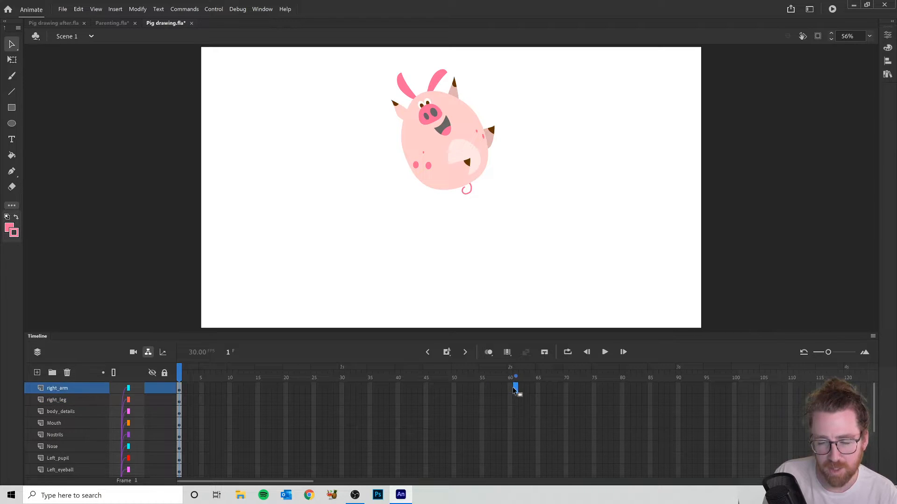
pyautogui.moveTo(509, 391); pyautogui.dragTo(514, 486)
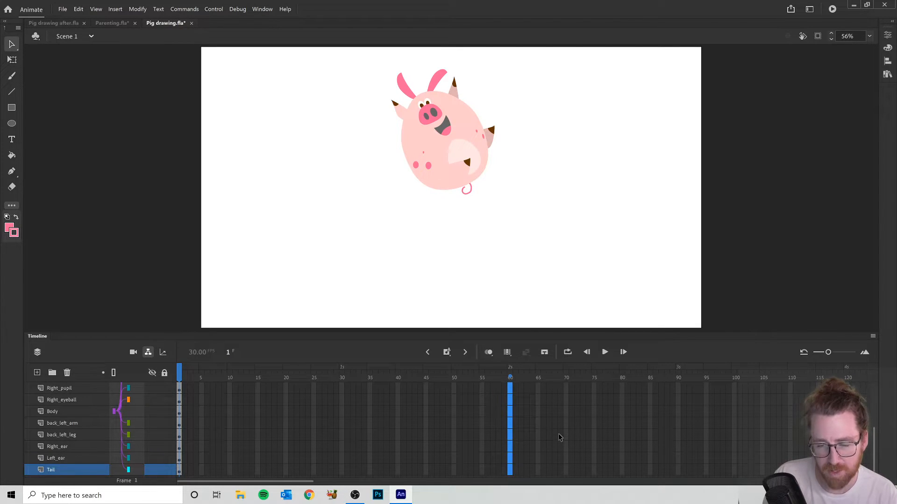
pyautogui.scroll(5, 548, 433)
pyautogui.scroll(-5, 485, 411)
pyautogui.scroll(5, 488, 428)
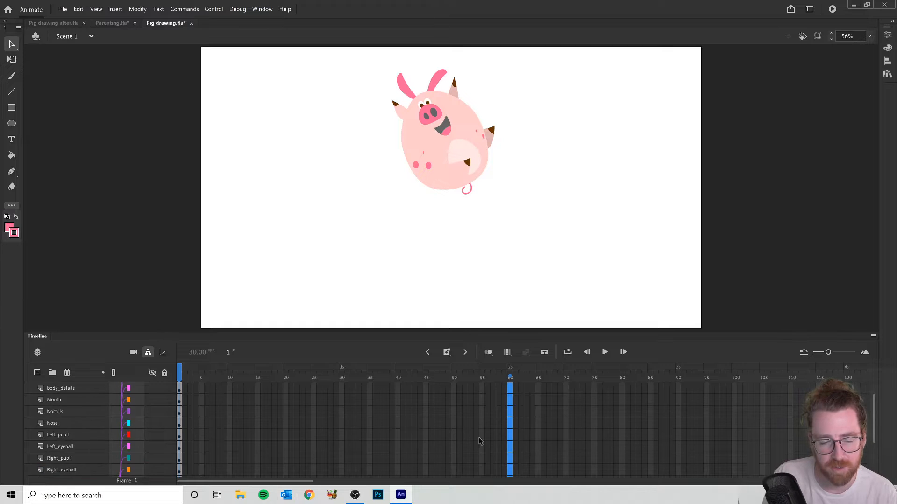
pyautogui.rightClick(510, 391)
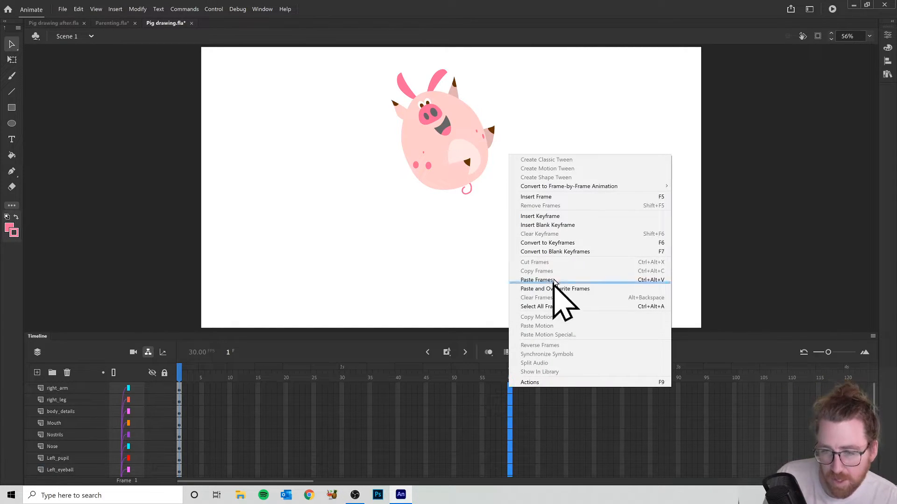
pyautogui.click(555, 215)
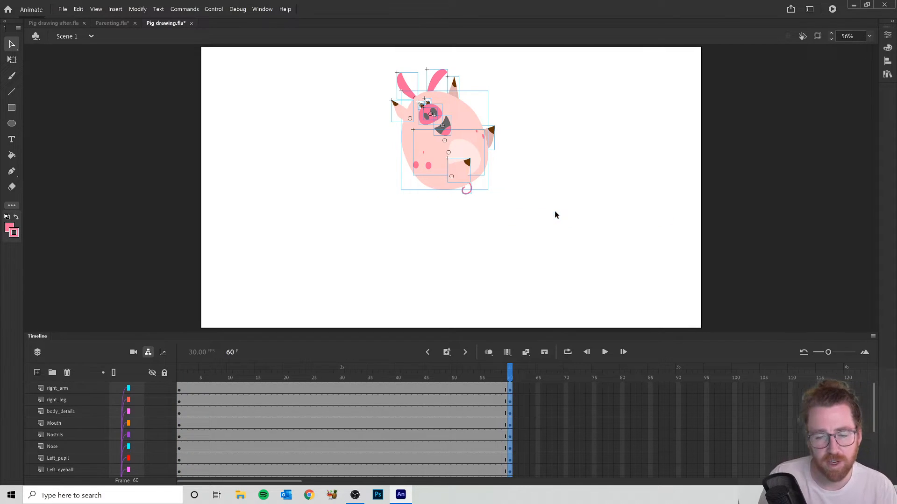
pyautogui.click(505, 377)
pyautogui.moveTo(499, 376); pyautogui.dragTo(372, 375)
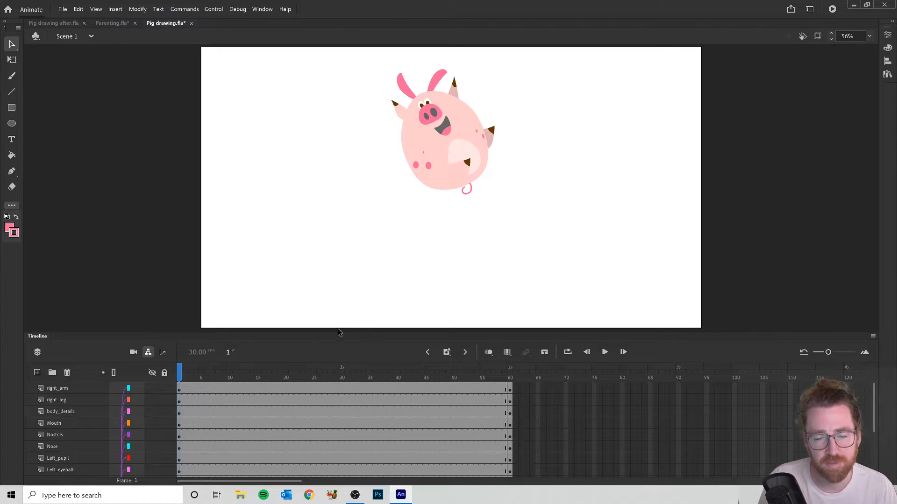
pyautogui.click(414, 150)
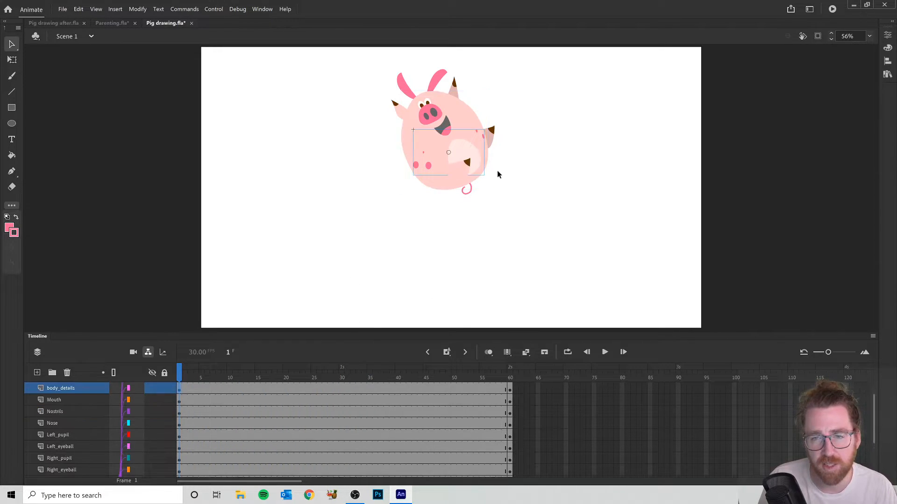
pyautogui.moveTo(470, 156); pyautogui.dragTo(656, 262)
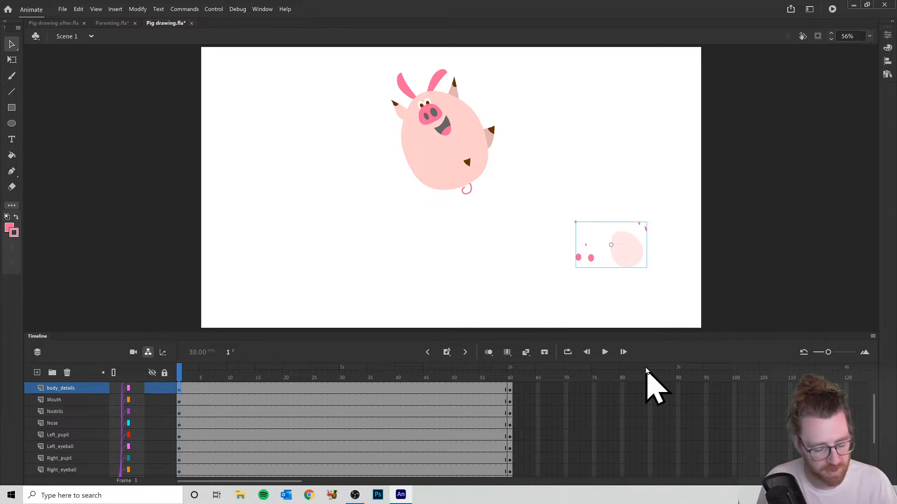
pyautogui.hotkey('ctrl', 'z')
# - At frame 1, move the pig's Body straight down until the whole pig sits below the stage
pyautogui.click(403, 142)
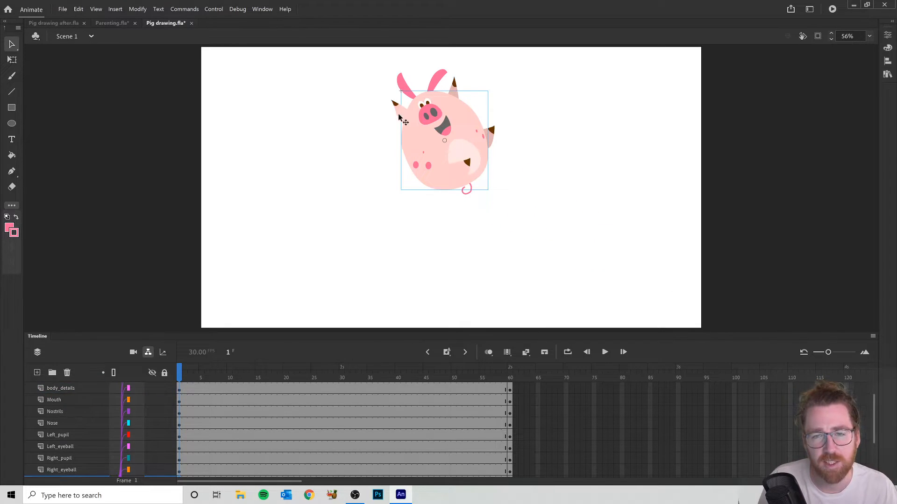
pyautogui.moveTo(405, 150); pyautogui.dragTo(406, 340)
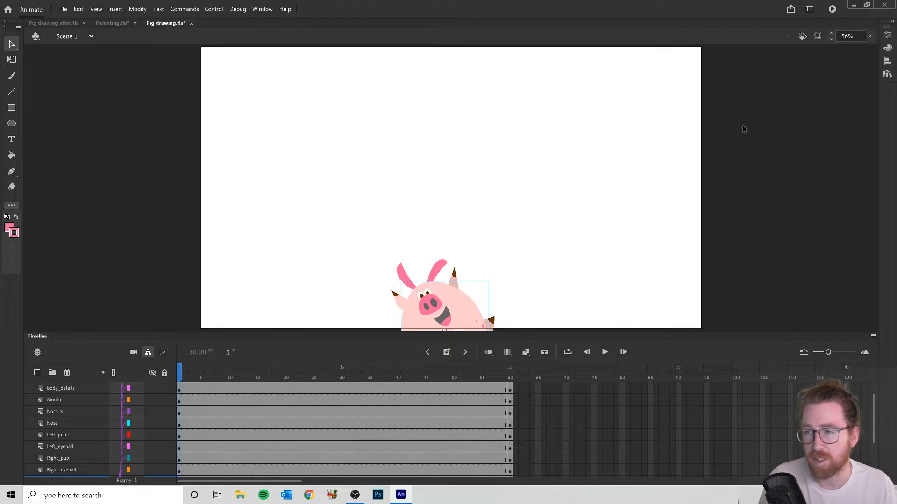
pyautogui.scroll(-3, 548, 152)
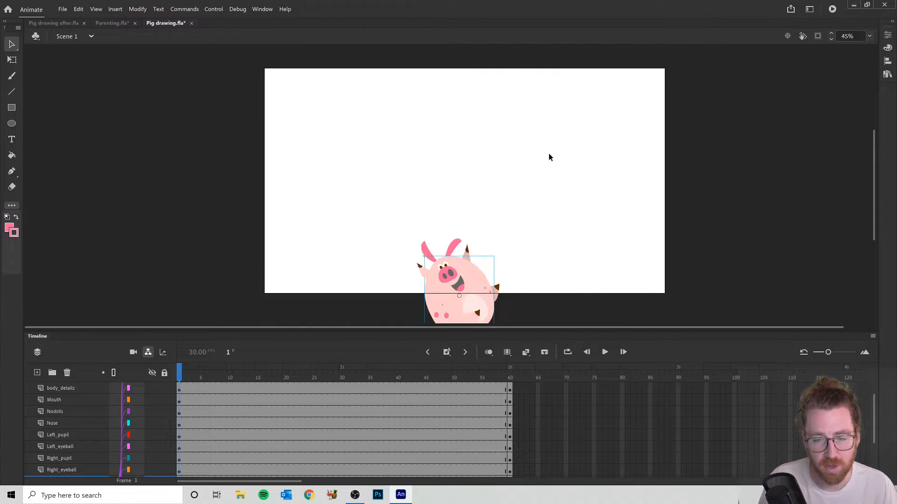
pyautogui.moveTo(447, 279); pyautogui.dragTo(444, 322)
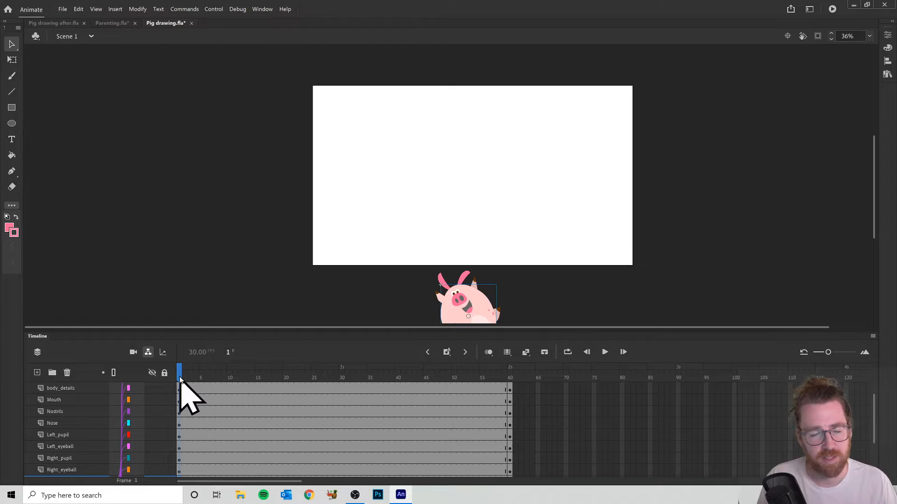
# - Create a classic tween between the keyframes at frames 1 and 60 on all layers from right_arm to Tail
pyautogui.moveTo(270, 381); pyautogui.dragTo(175, 383)
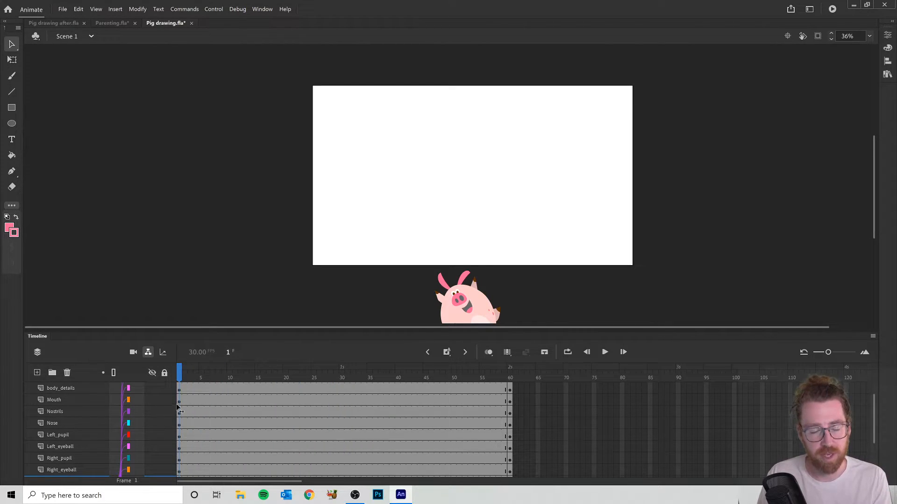
pyautogui.moveTo(274, 386); pyautogui.dragTo(289, 400)
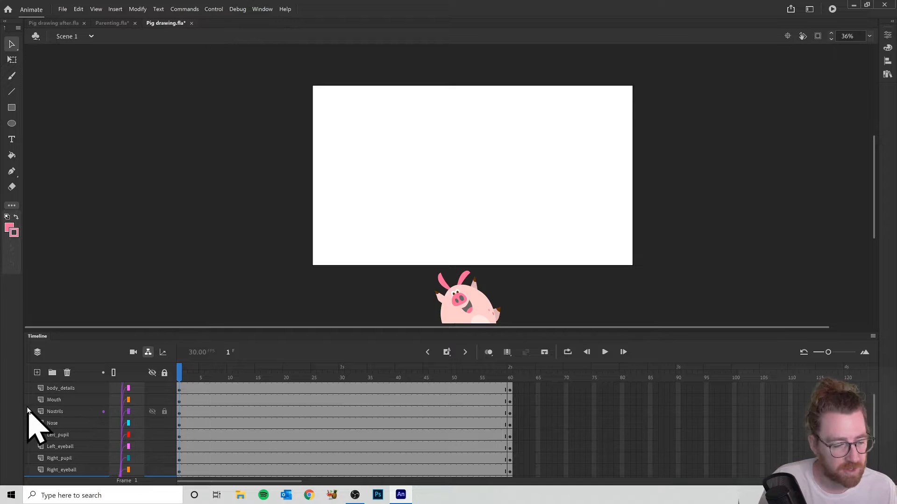
pyautogui.scroll(1, 84, 415)
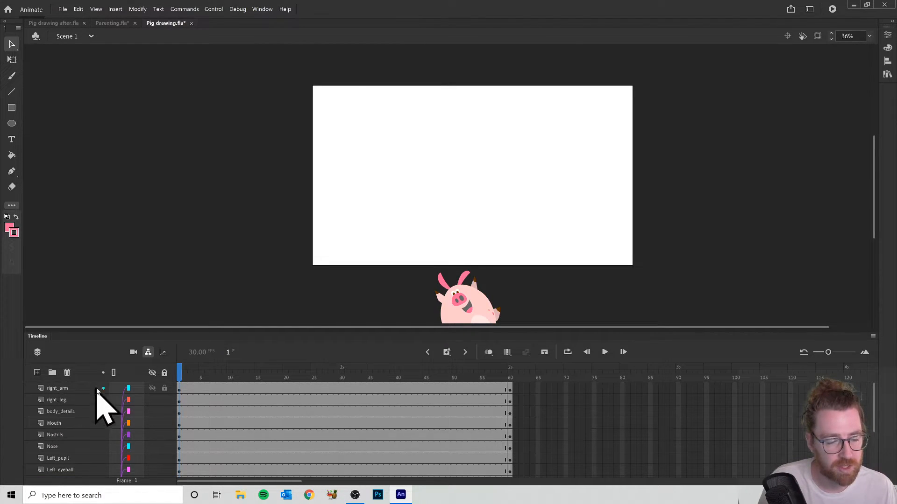
pyautogui.moveTo(293, 388); pyautogui.dragTo(332, 472)
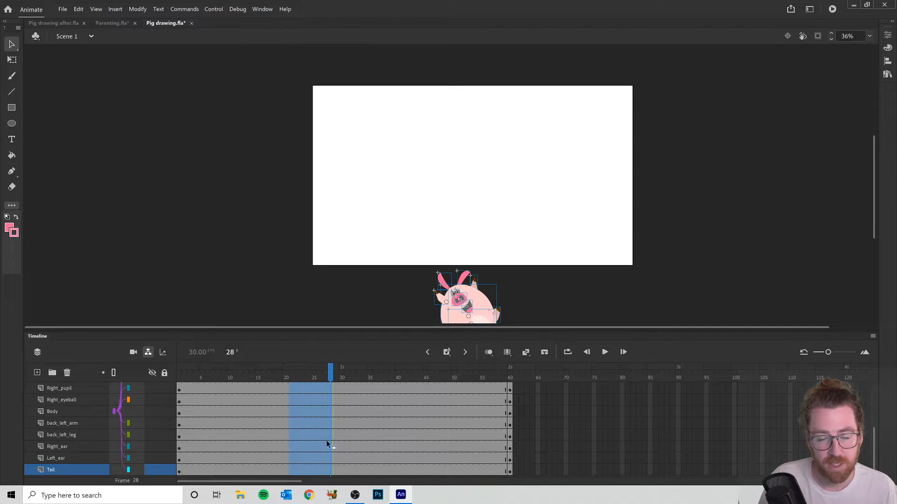
pyautogui.rightClick(313, 412)
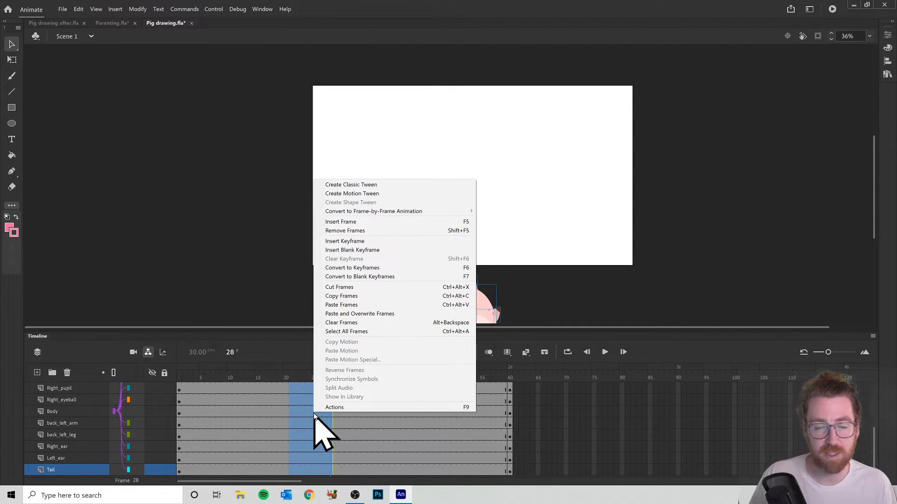
pyautogui.click(354, 186)
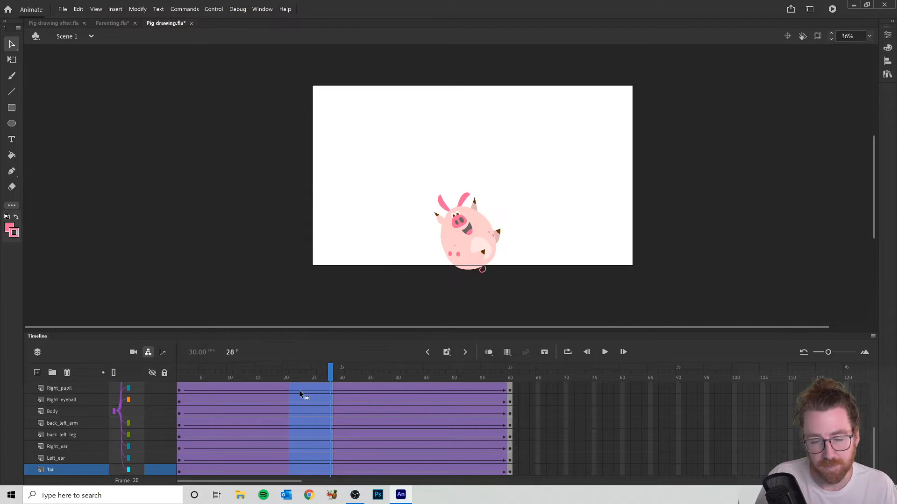
# - Scrub back to the start of the timeline and play the pig's upward movement through to frame 60
pyautogui.moveTo(330, 372); pyautogui.dragTo(196, 382)
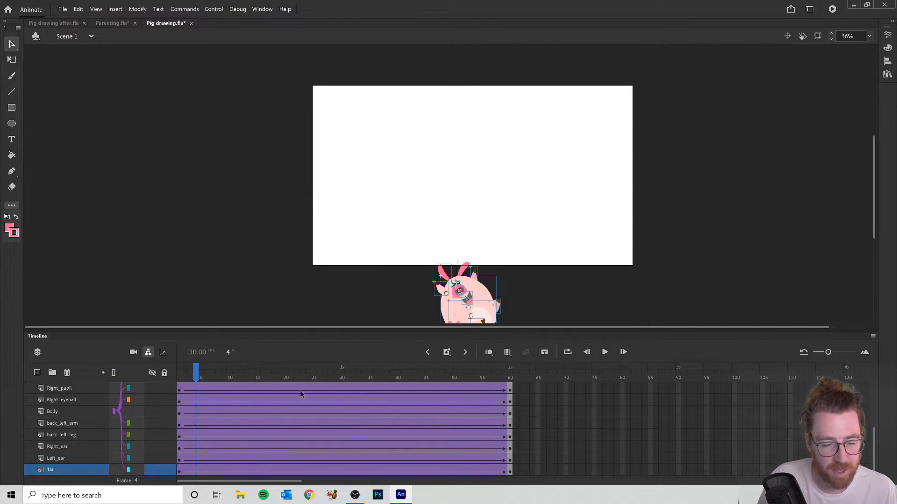
pyautogui.click(186, 374)
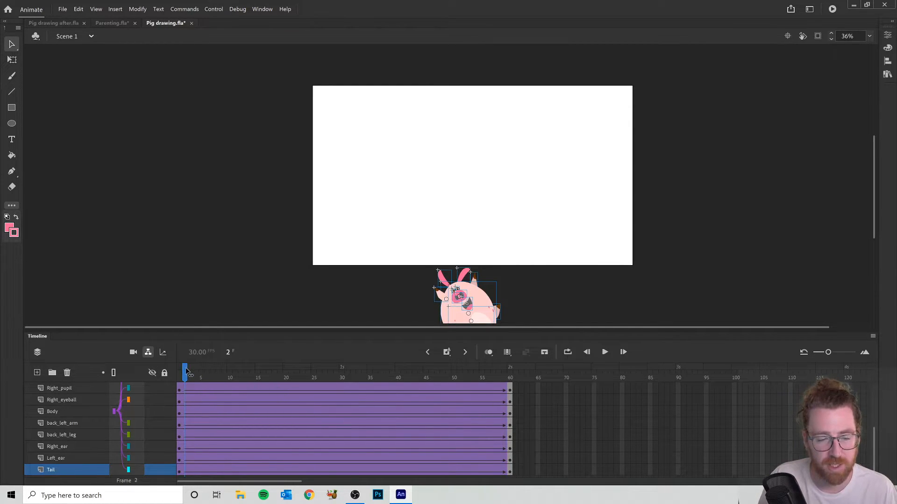
pyautogui.click(603, 353)
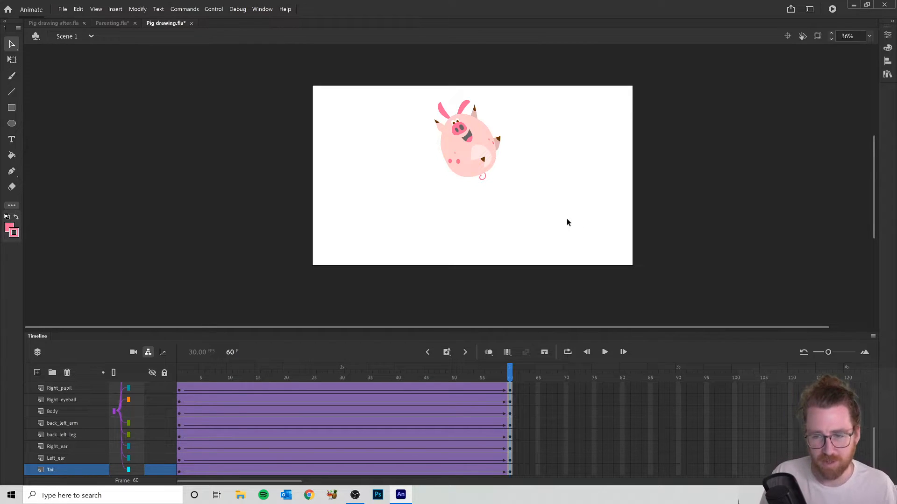
# - Set the document's frame rate to 60 FPS
pyautogui.click(888, 35)
pyautogui.click(773, 271)
pyautogui.write('60')
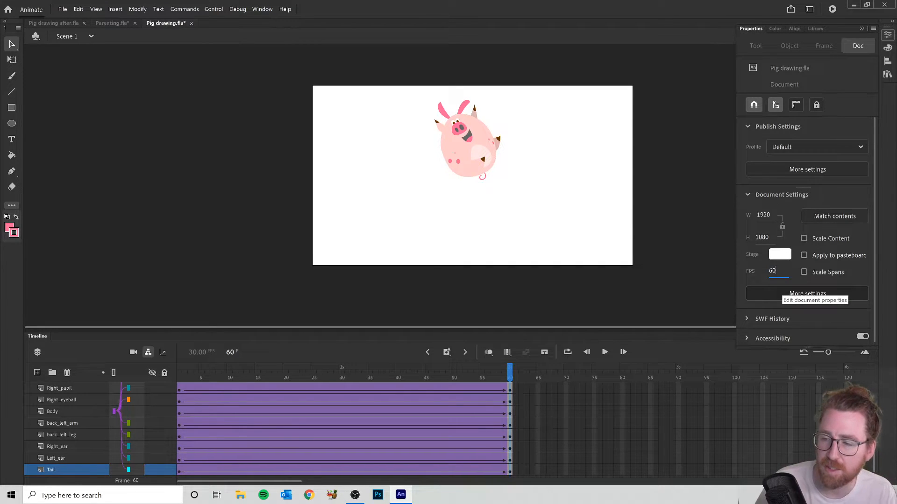
pyautogui.click(677, 199)
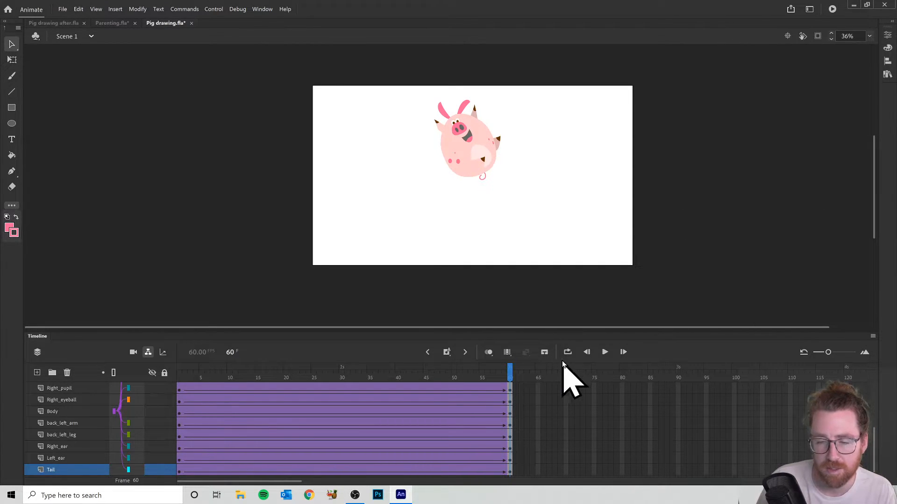
# - Play the animation on the timeline, then test the movie in its own window and close the preview
pyautogui.click(605, 353)
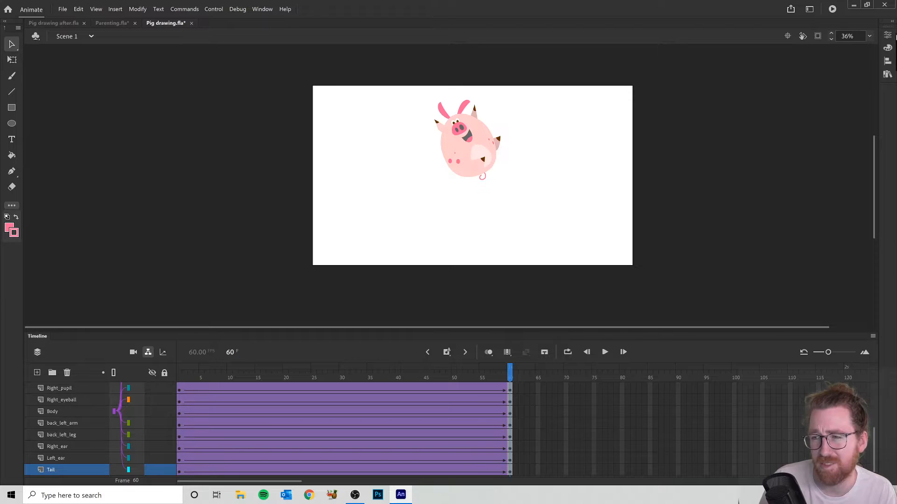
pyautogui.click(888, 35)
pyautogui.click(698, 271)
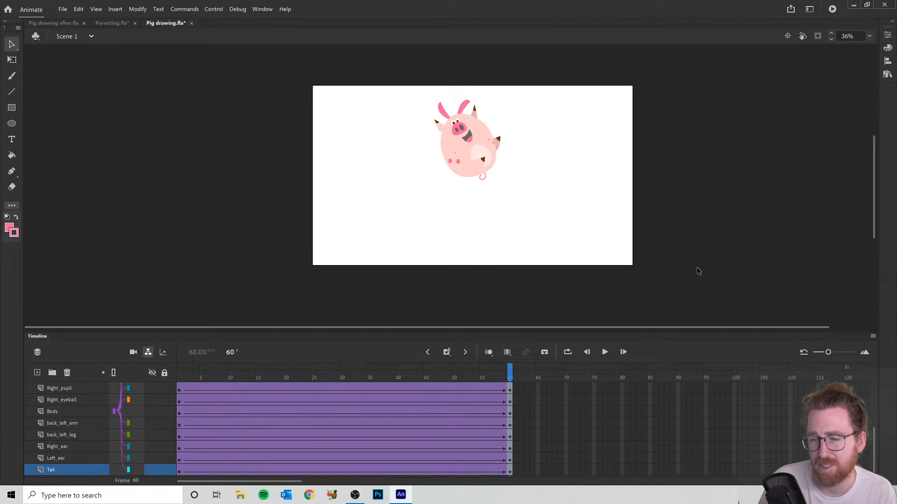
pyautogui.hotkey('ctrl', 'Return')
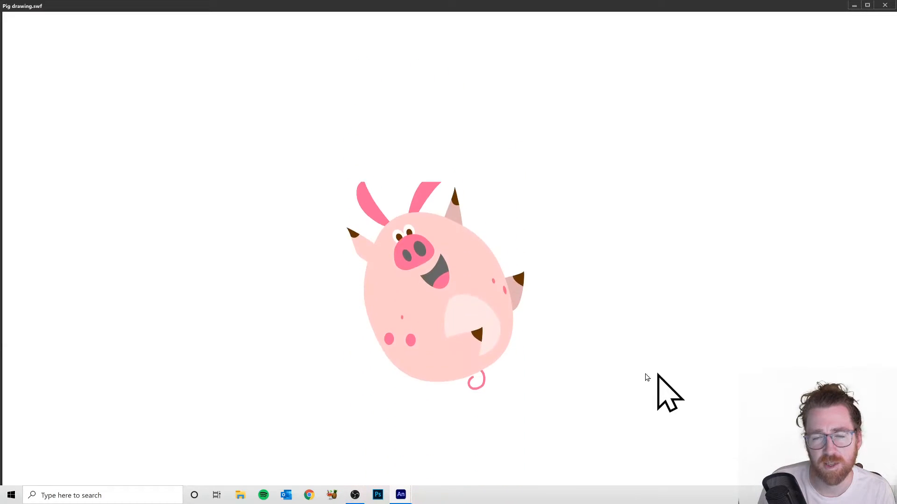
pyautogui.click(885, 5)
# - Scrub the pig's movement from frame 1 to frame 28, and preview the movie once more
pyautogui.moveTo(512, 392); pyautogui.dragTo(130, 401)
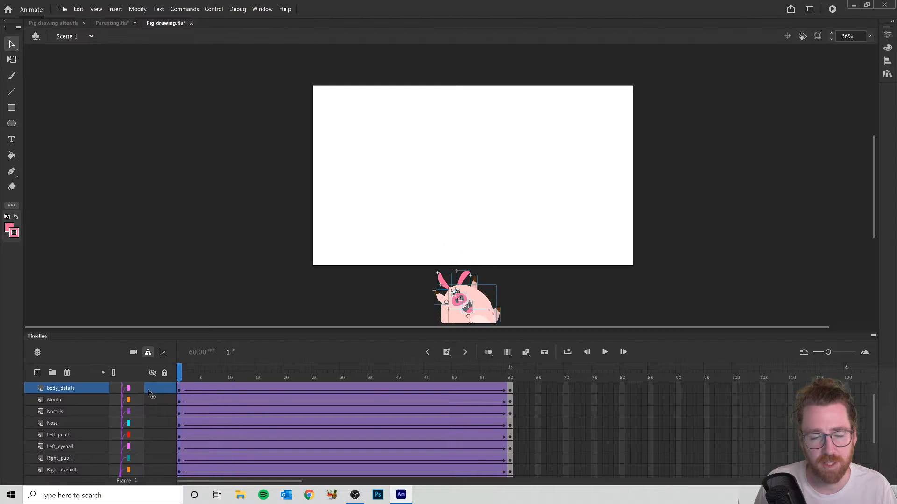
pyautogui.moveTo(180, 370); pyautogui.dragTo(330, 372)
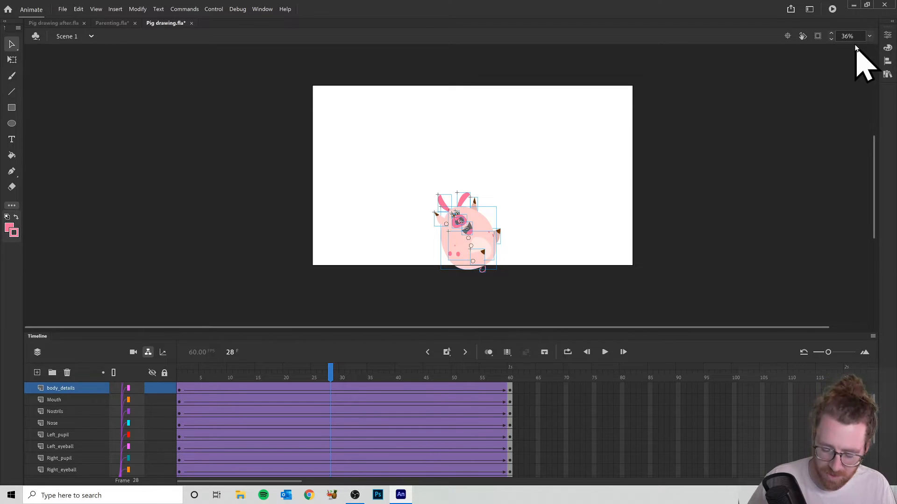
pyautogui.click(832, 9)
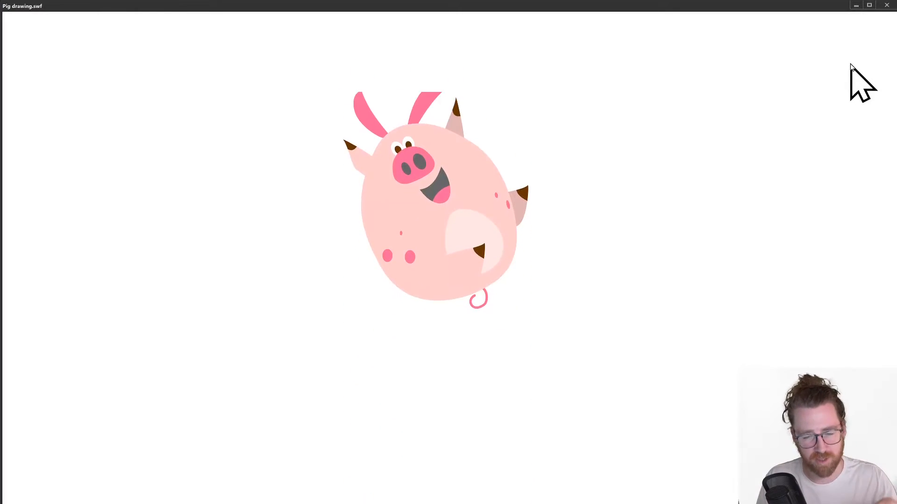
pyautogui.click(885, 4)
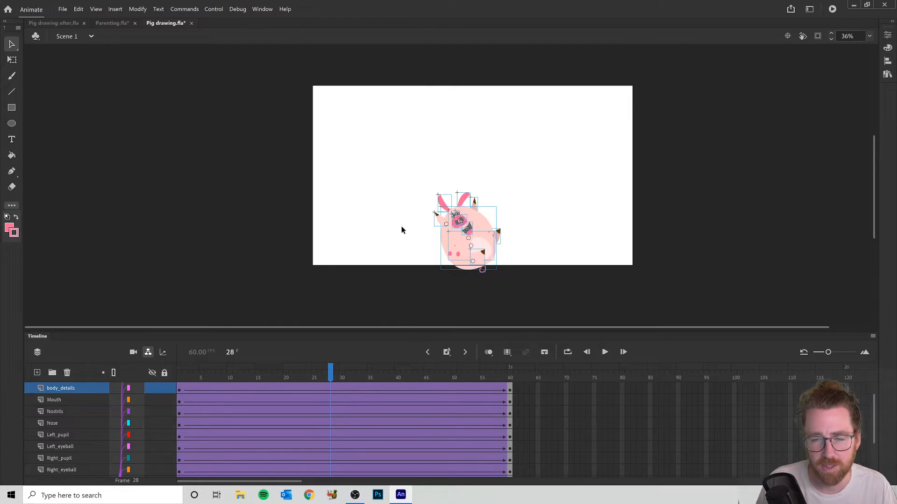
pyautogui.scroll(2, 330, 407)
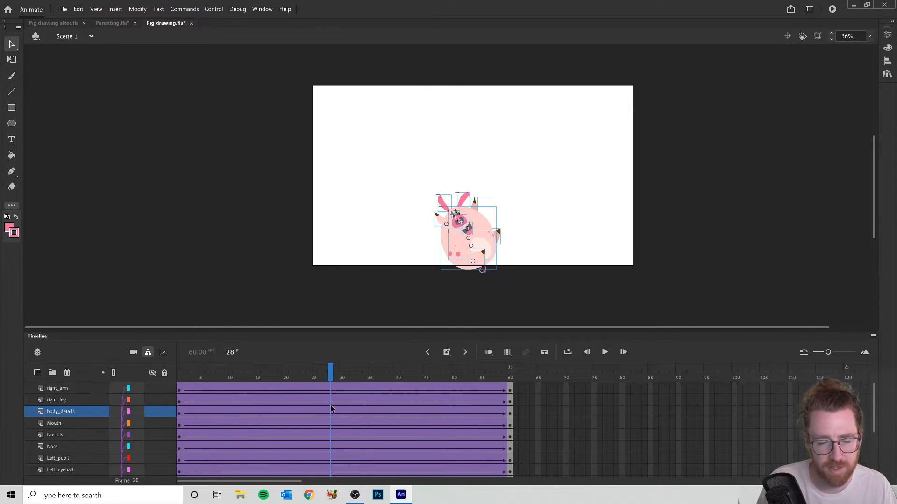
pyautogui.moveTo(319, 387); pyautogui.dragTo(335, 503)
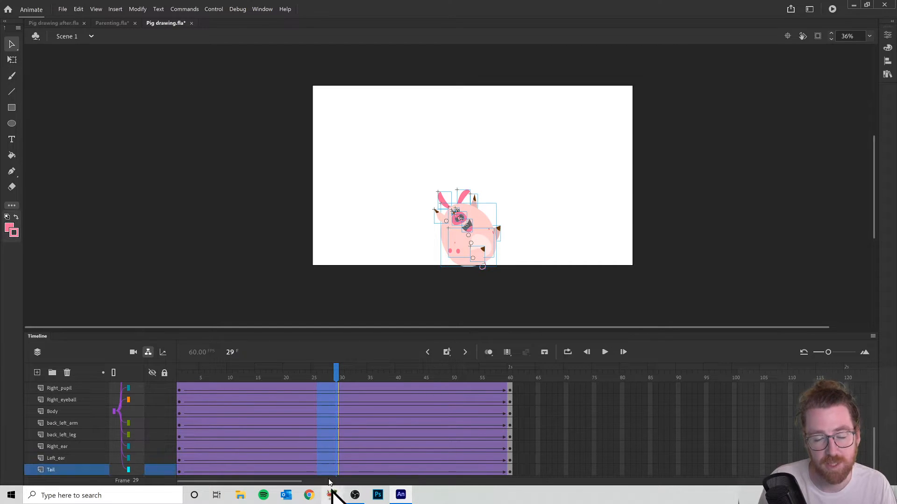
pyautogui.scroll(3, 322, 428)
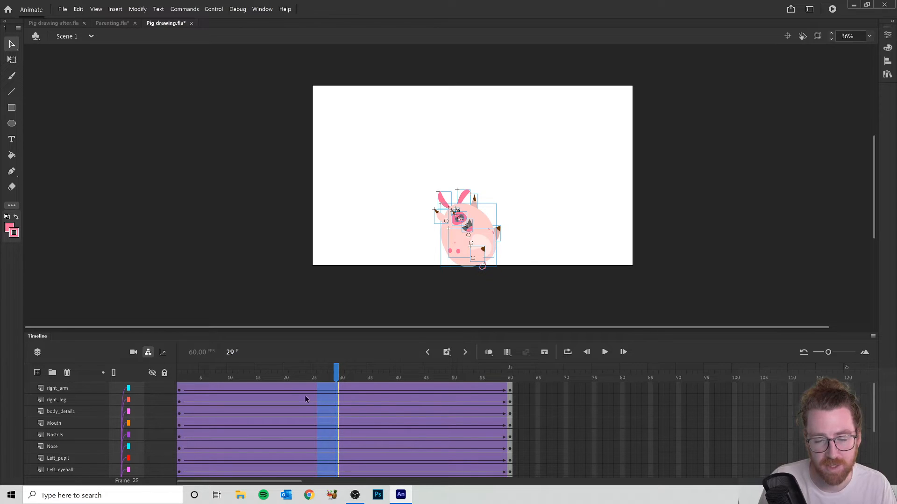
pyautogui.rightClick(319, 396)
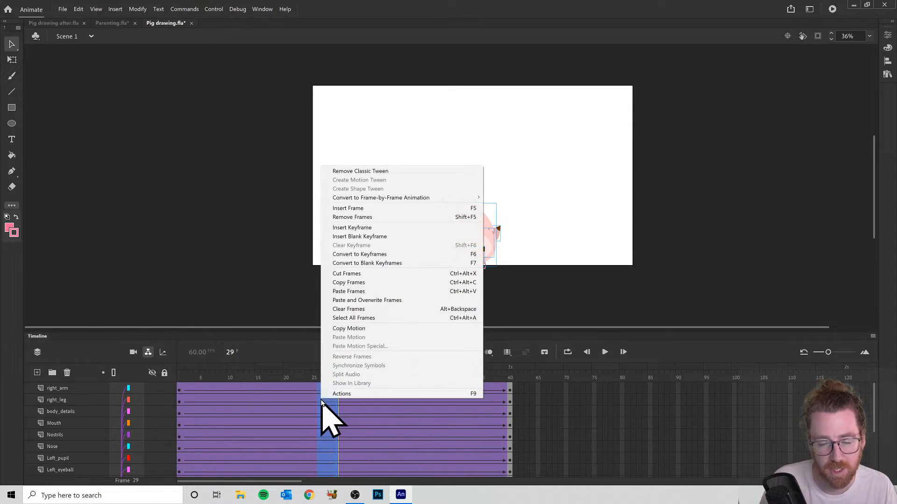
pyautogui.click(802, 115)
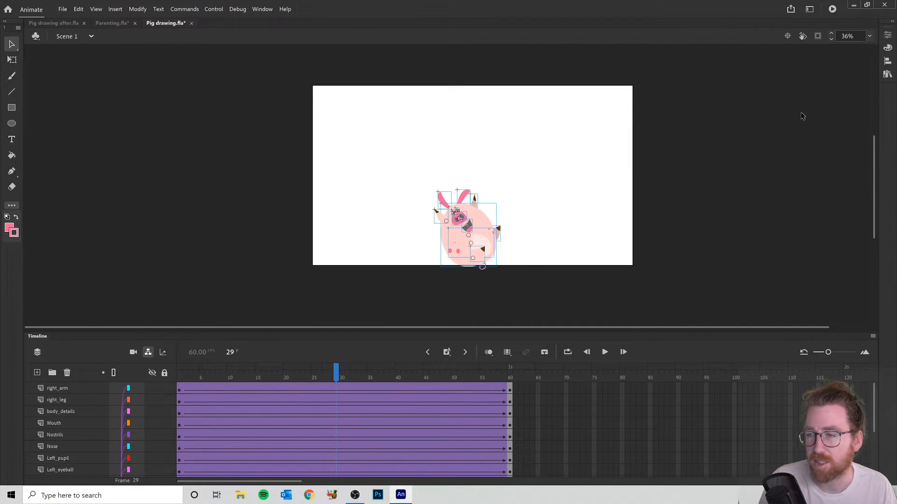
# - Apply a Cubic Ease-Out effect to the classic tweens on all of the pig's layers at once
pyautogui.moveTo(319, 388); pyautogui.dragTo(353, 503)
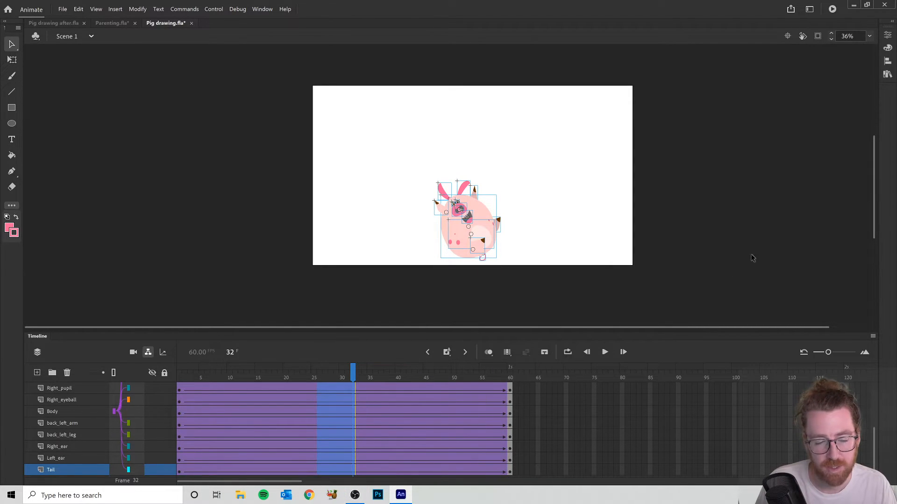
pyautogui.scroll(3, 749, 231)
pyautogui.scroll(-3, 792, 153)
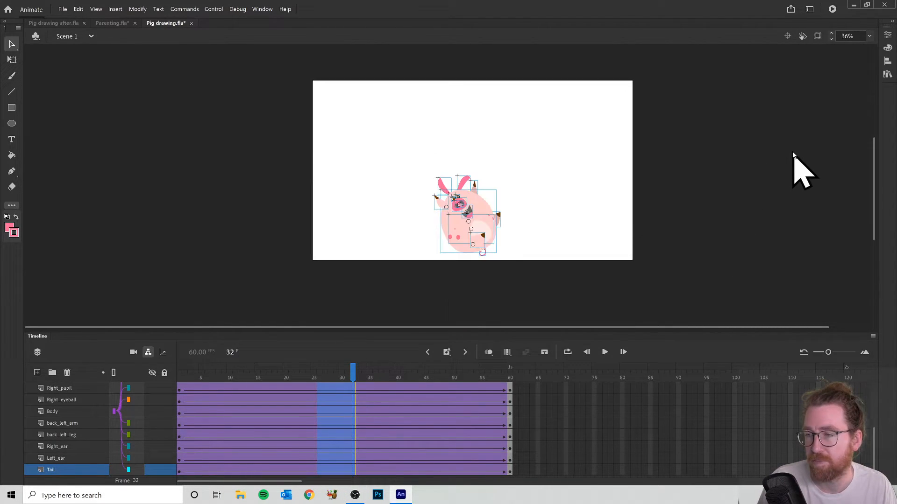
pyautogui.click(888, 35)
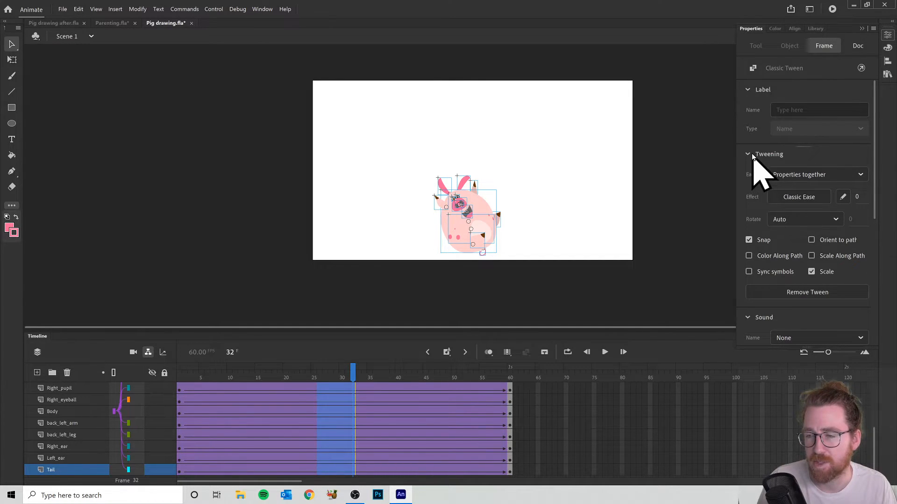
pyautogui.click(799, 197)
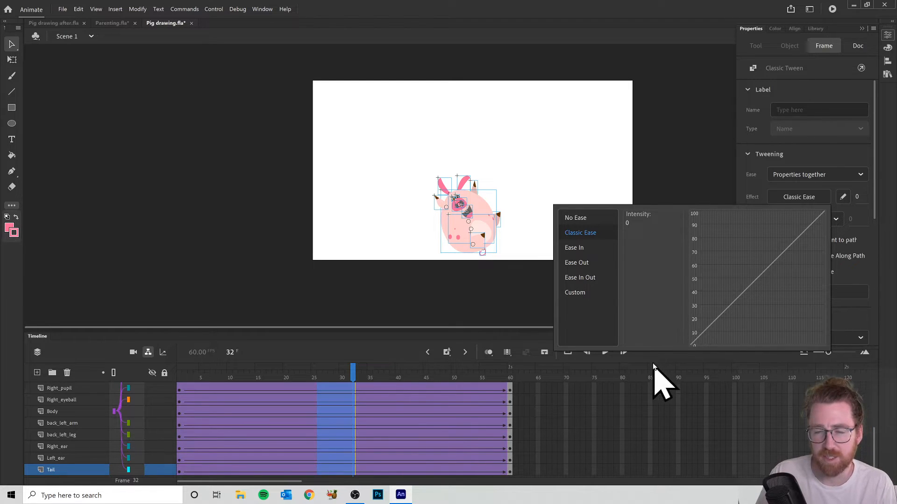
pyautogui.click(569, 261)
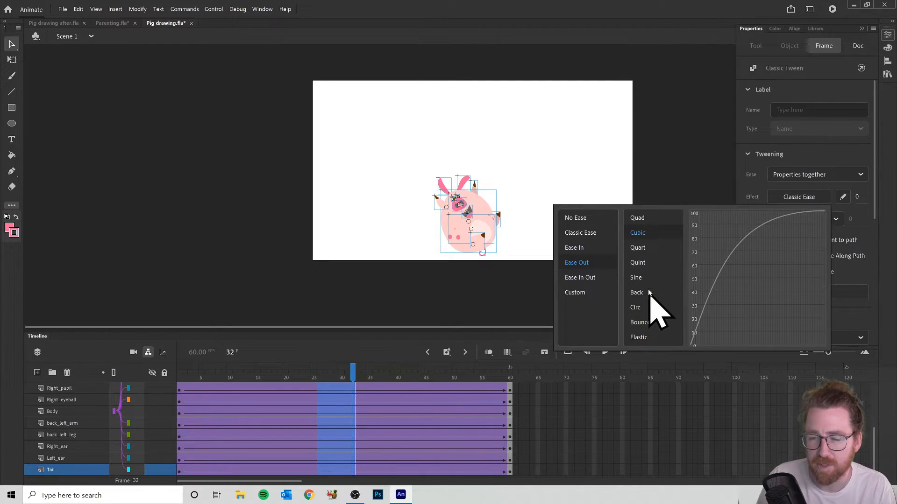
pyautogui.click(646, 252)
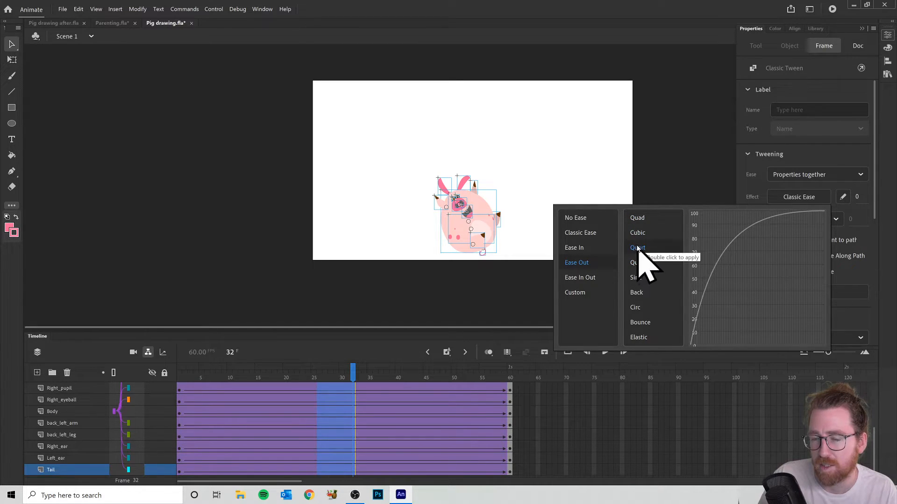
pyautogui.click(637, 233)
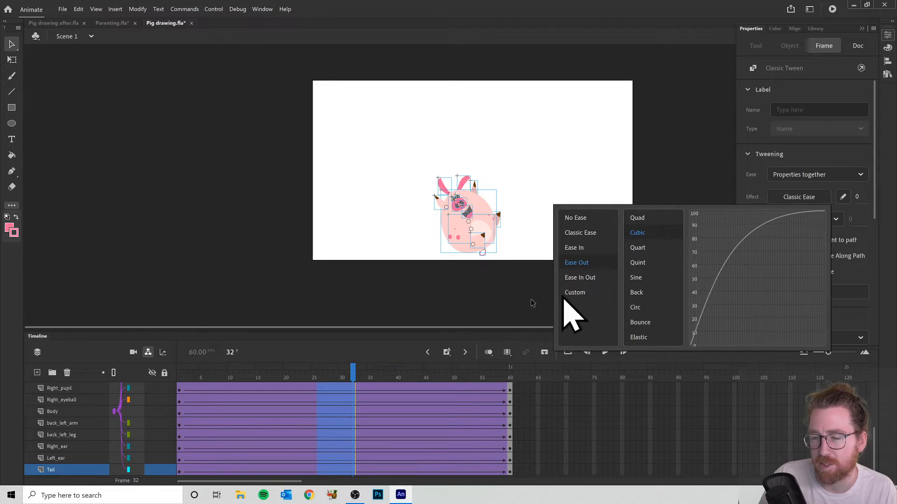
pyautogui.doubleClick(638, 234)
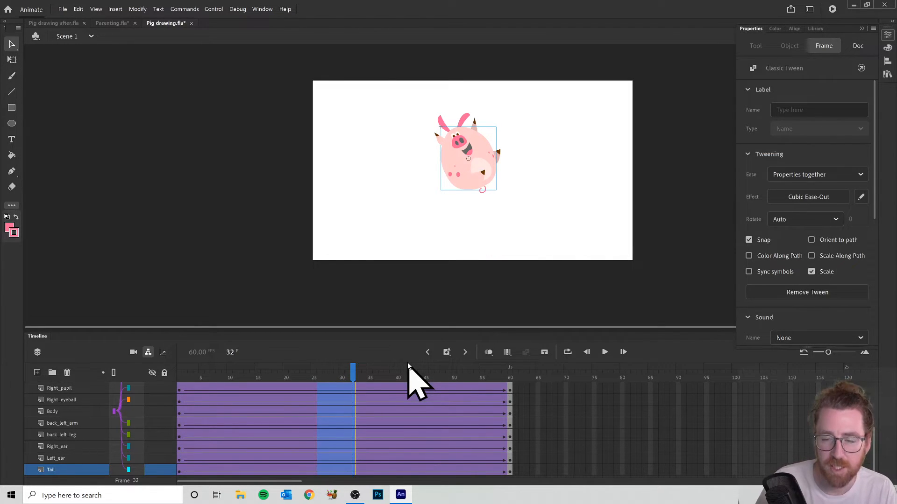
# - Test the eased movie, close the preview, and scrub the pig's rise to frame 60 and back to frame 1
pyautogui.click(832, 9)
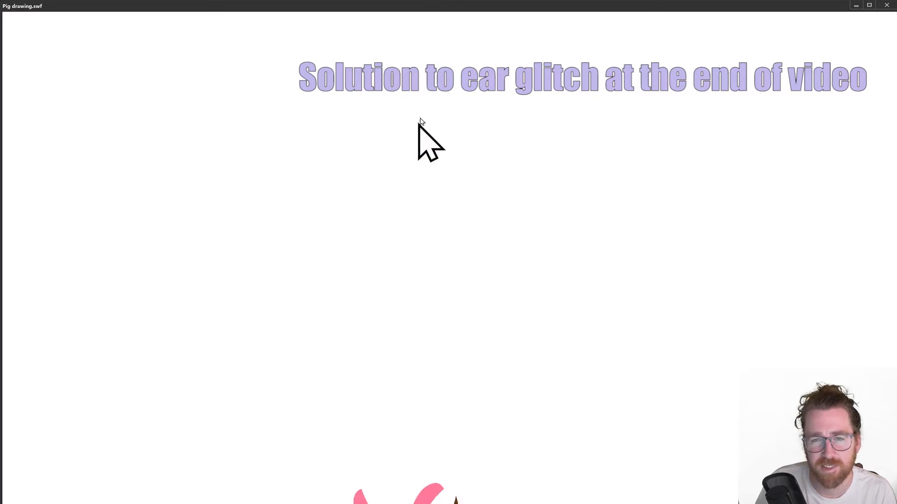
pyautogui.click(888, 5)
pyautogui.moveTo(353, 374); pyautogui.dragTo(526, 405)
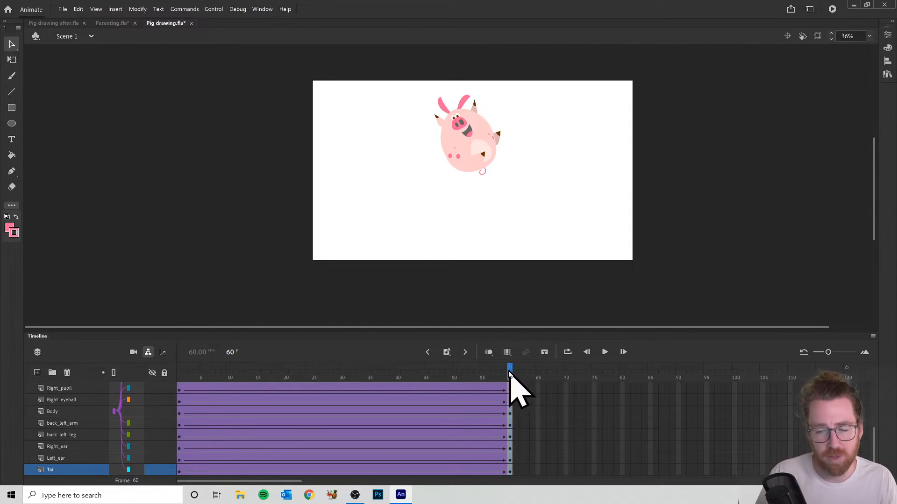
pyautogui.moveTo(511, 377); pyautogui.dragTo(89, 400)
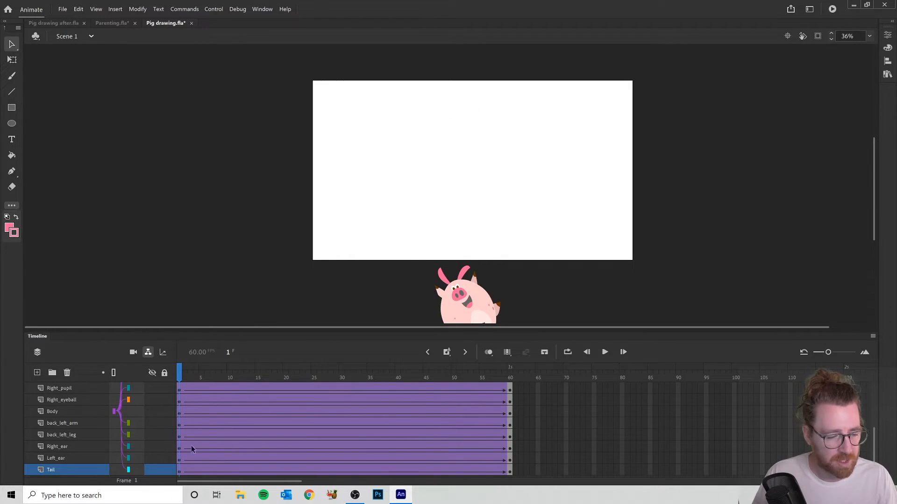
# - Rotate the pig's left and right ears outward and down around their bases at frame 1 with Free Transform
pyautogui.click(440, 280)
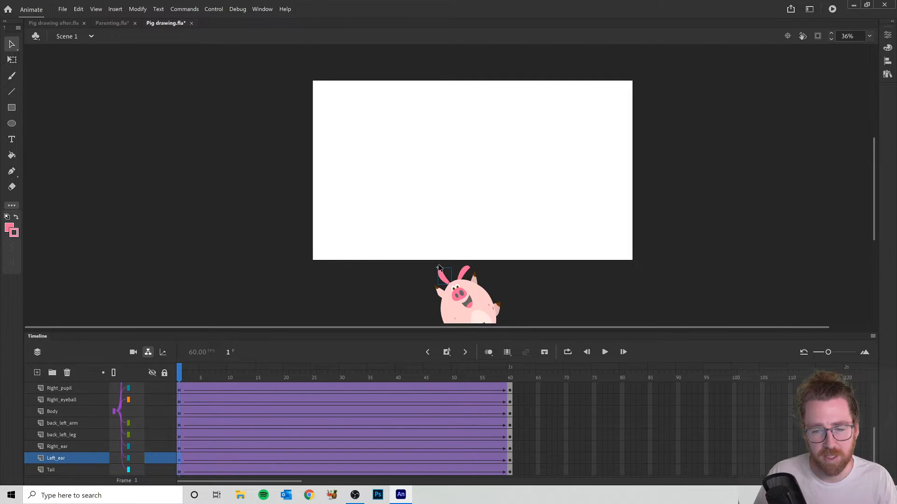
pyautogui.click(12, 59)
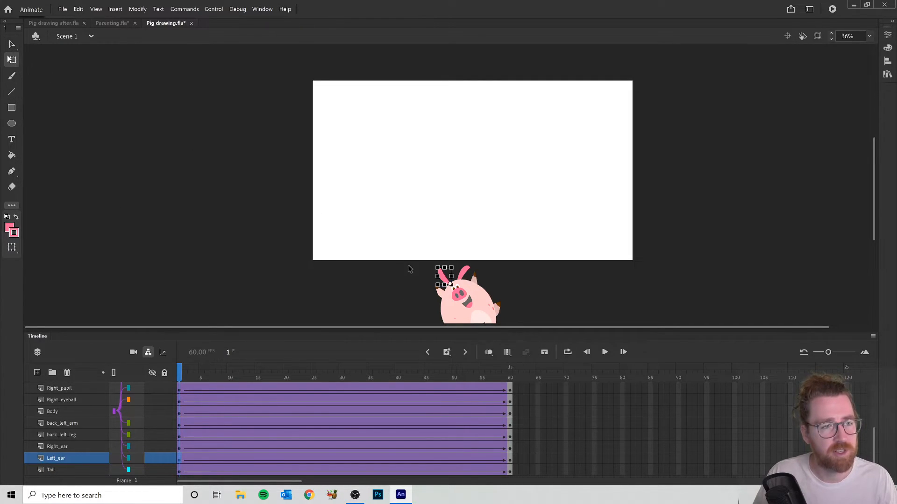
pyautogui.scroll(5, 504, 314)
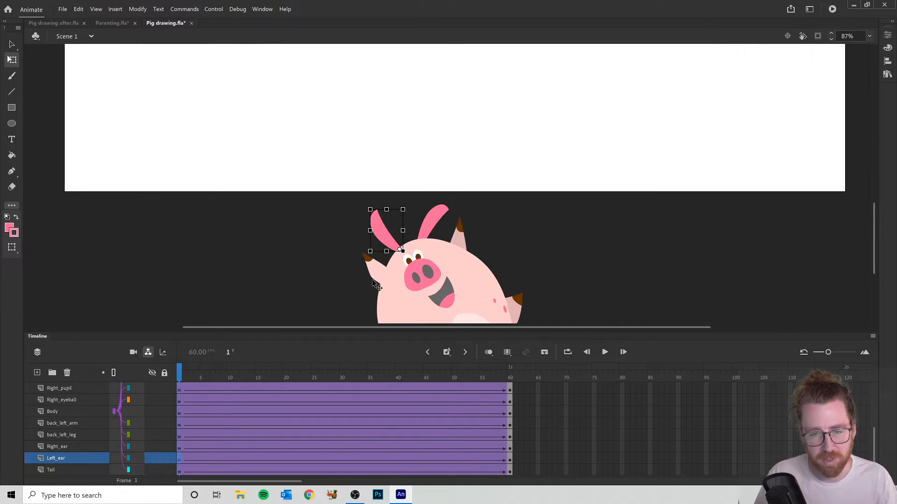
pyautogui.moveTo(364, 122); pyautogui.dragTo(344, 186)
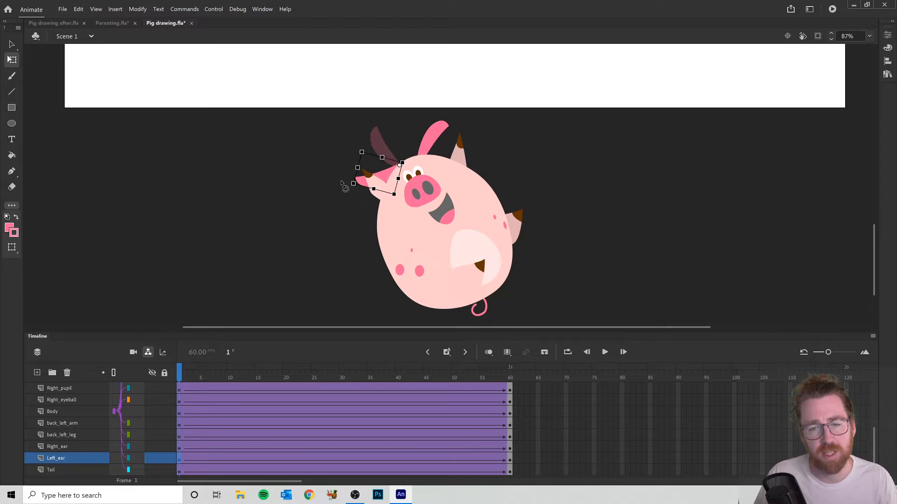
pyautogui.click(448, 132)
pyautogui.moveTo(459, 124); pyautogui.dragTo(489, 153)
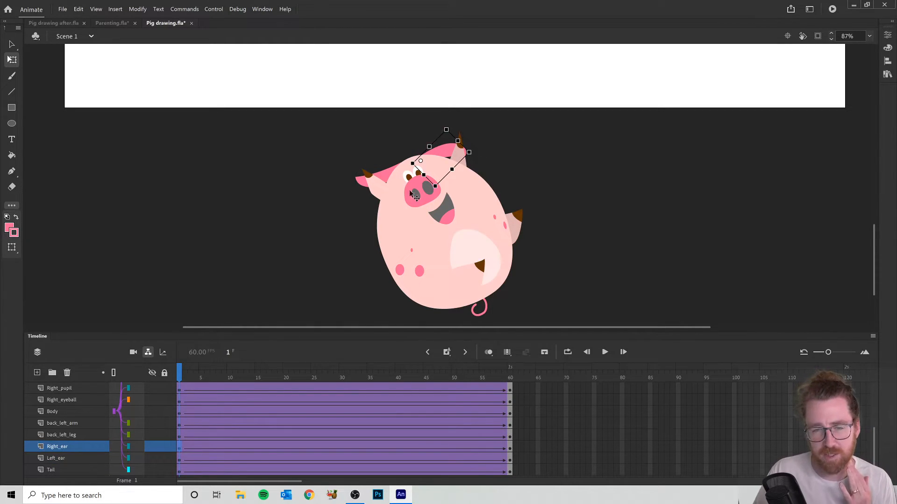
# - Rotate both of the pig's raised arms downward around their shoulders at frame 1
pyautogui.click(375, 195)
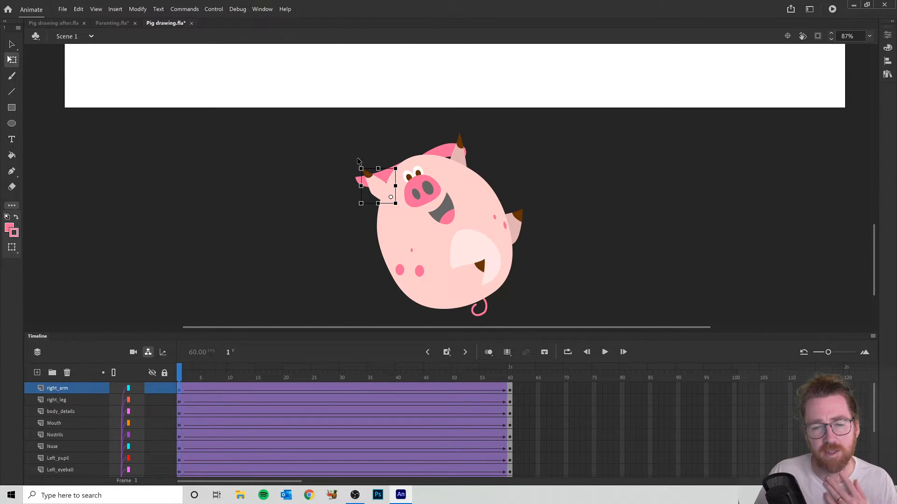
pyautogui.moveTo(361, 168); pyautogui.dragTo(341, 233)
pyautogui.click(462, 164)
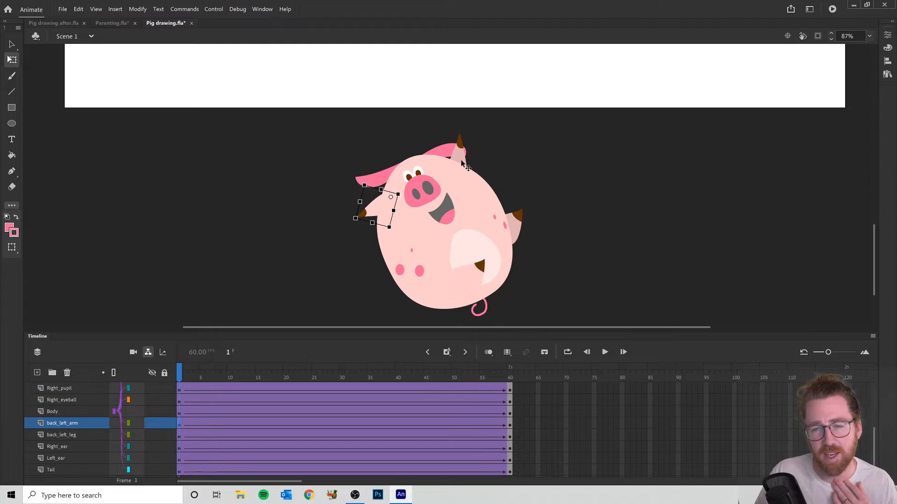
pyautogui.moveTo(474, 129); pyautogui.dragTo(566, 244)
# - Rotate the back left leg and the right leg downward at frame 1, nudging the back left leg against the body
pyautogui.click(517, 225)
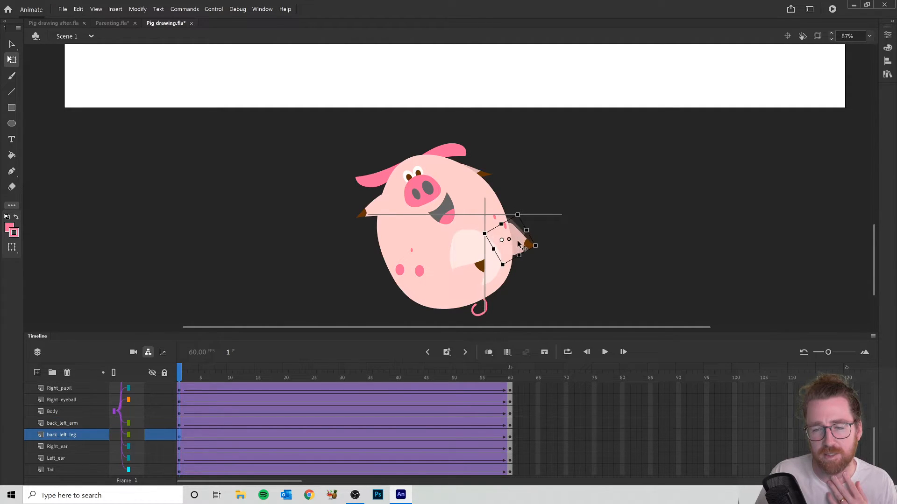
pyautogui.moveTo(517, 241); pyautogui.dragTo(517, 241)
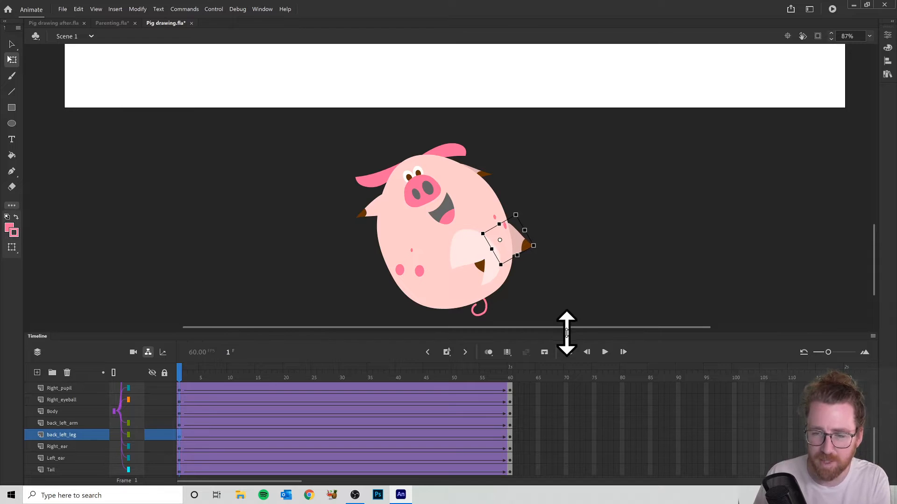
pyautogui.click(479, 271)
pyautogui.moveTo(493, 259); pyautogui.dragTo(455, 369)
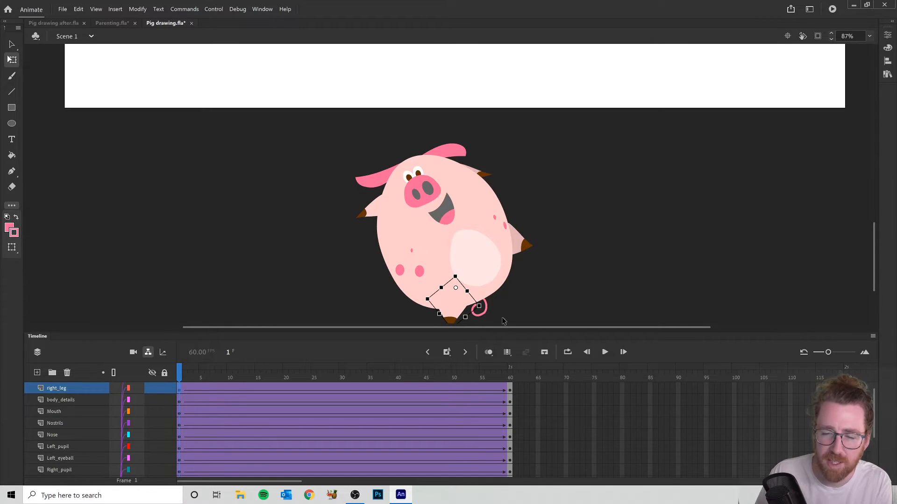
# - Select the Tail layer and make the pig's tail narrower and longer at frame 1
pyautogui.scroll(-3, 503, 321)
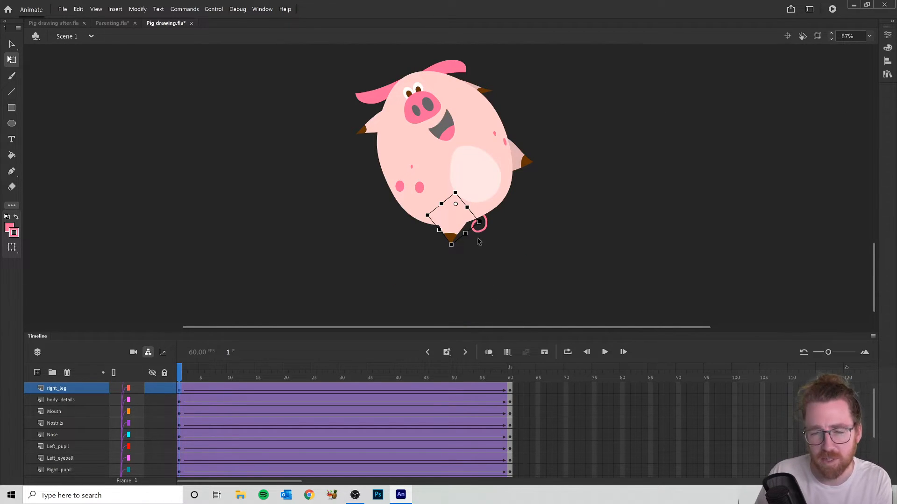
pyautogui.scroll(-5, 90, 410)
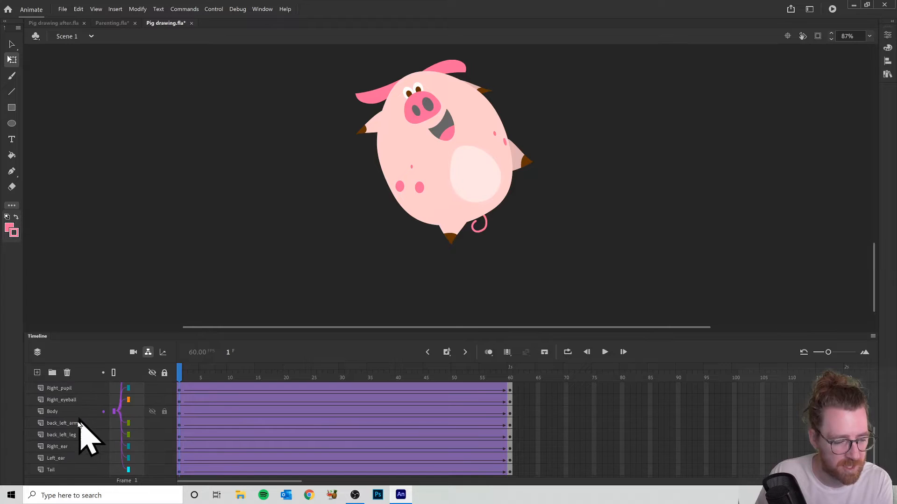
pyautogui.click(58, 470)
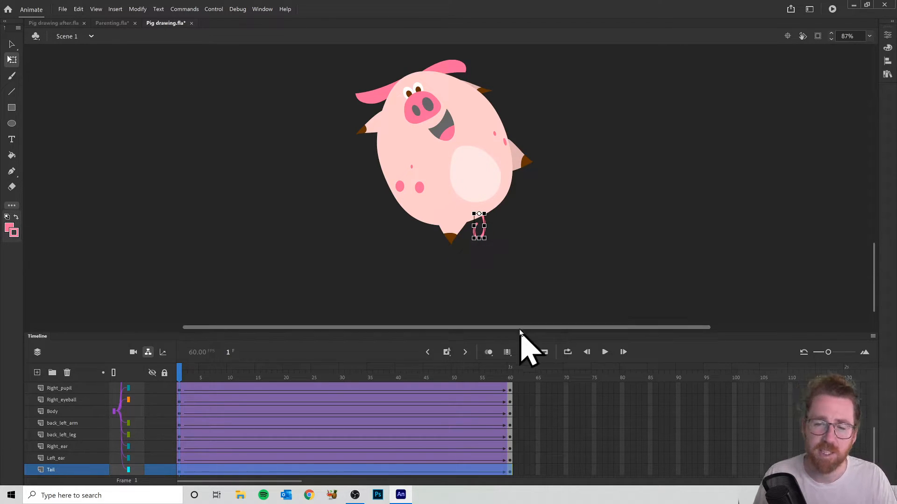
pyautogui.scroll(-5, 457, 262)
pyautogui.scroll(2, 524, 269)
pyautogui.scroll(-1, 525, 269)
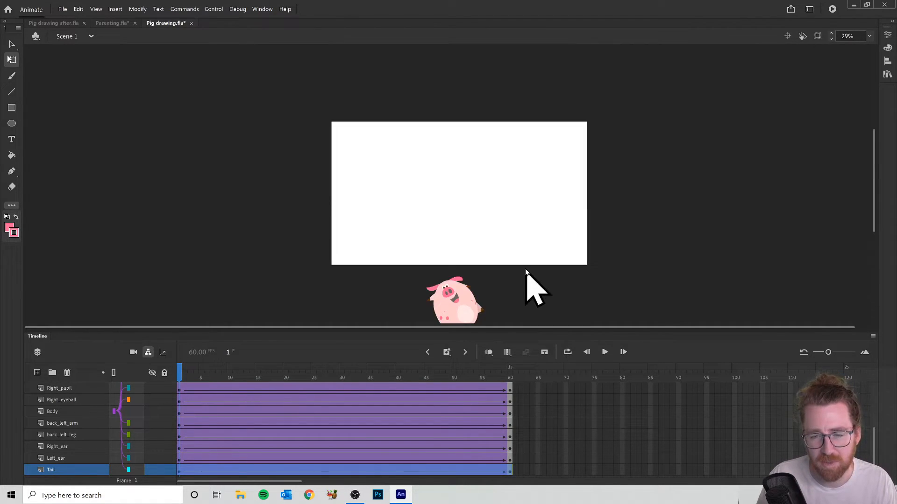
# - Scrub the opening frames of the new limb poses, then test the movie and close its preview
pyautogui.scroll(-2, 524, 268)
pyautogui.click(184, 377)
pyautogui.moveTo(203, 377); pyautogui.dragTo(70, 437)
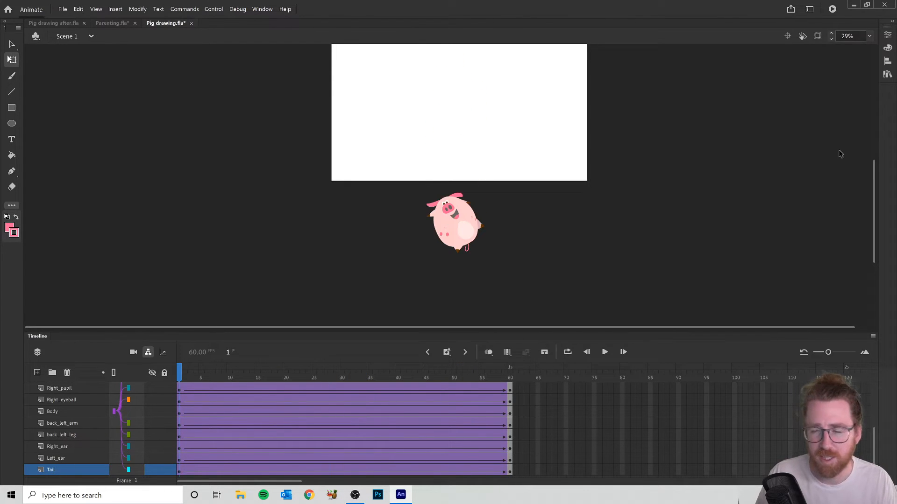
pyautogui.click(832, 9)
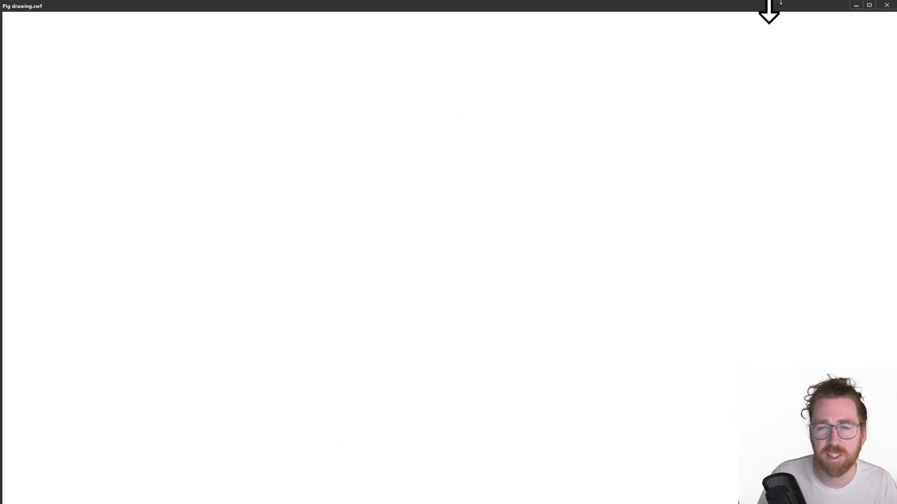
pyautogui.click(887, 5)
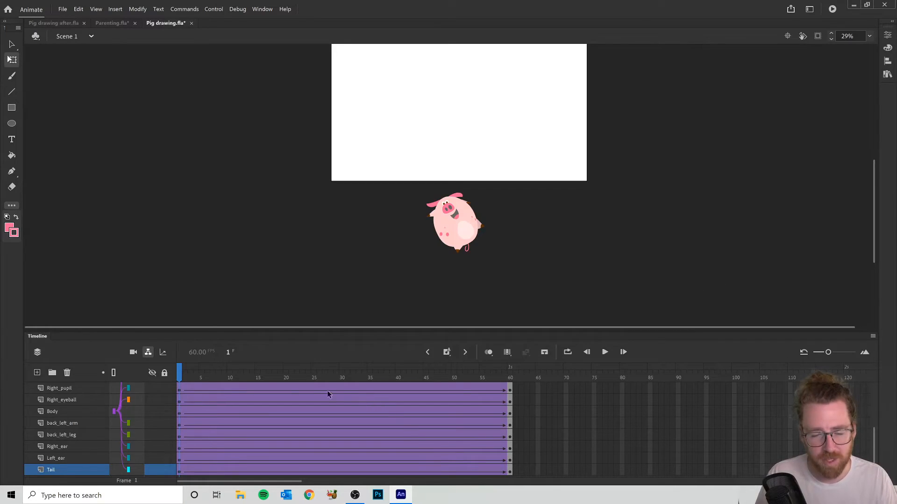
# - Scrub the whole animation from frame 1 to frame 60 and review its closing frames again
pyautogui.moveTo(181, 372); pyautogui.dragTo(518, 386)
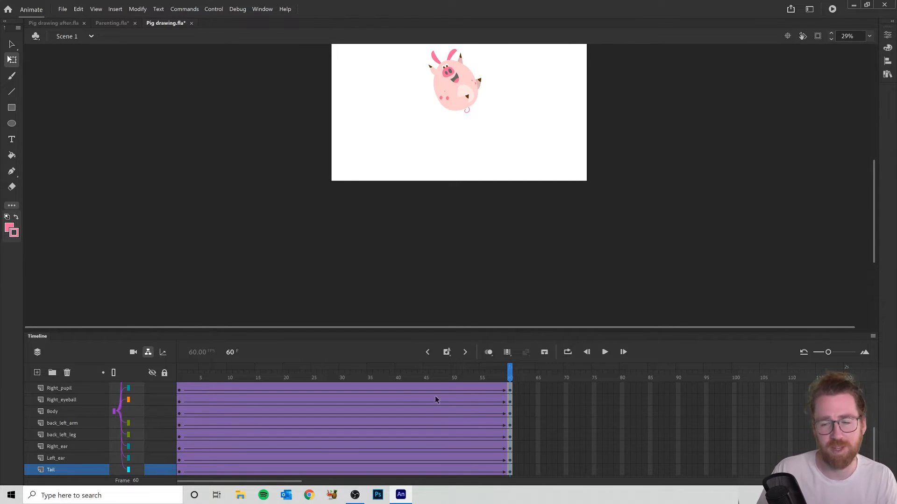
pyautogui.moveTo(509, 374); pyautogui.dragTo(443, 400)
pyautogui.moveTo(483, 401); pyautogui.dragTo(520, 396)
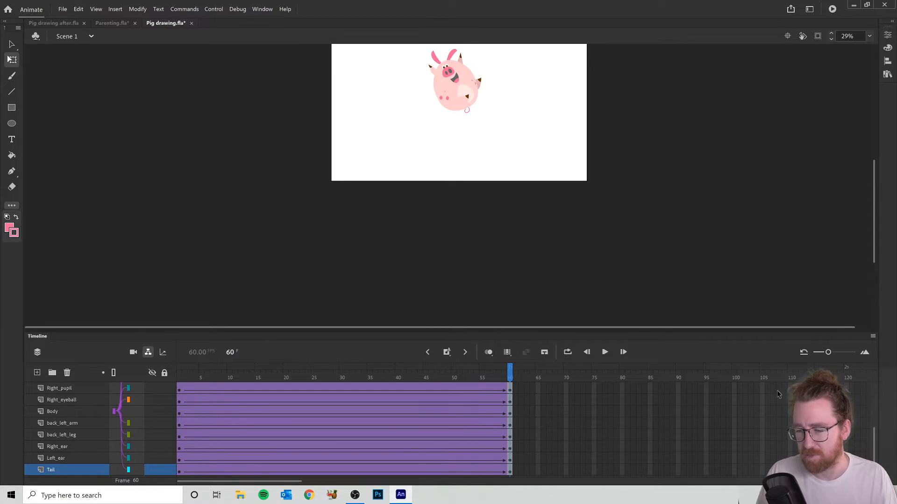
# - Insert keyframes at frame 101 on all of the pig's layers
pyautogui.click(735, 389)
pyautogui.scroll(5, 735, 388)
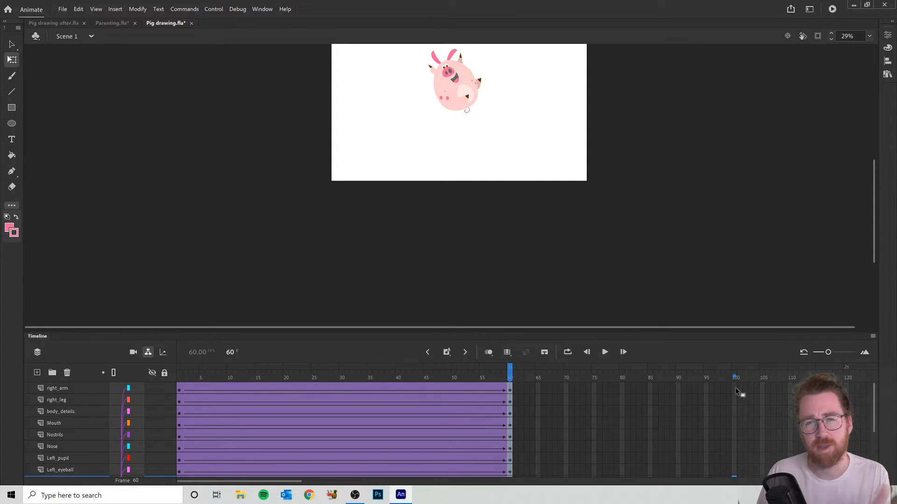
pyautogui.click(735, 389)
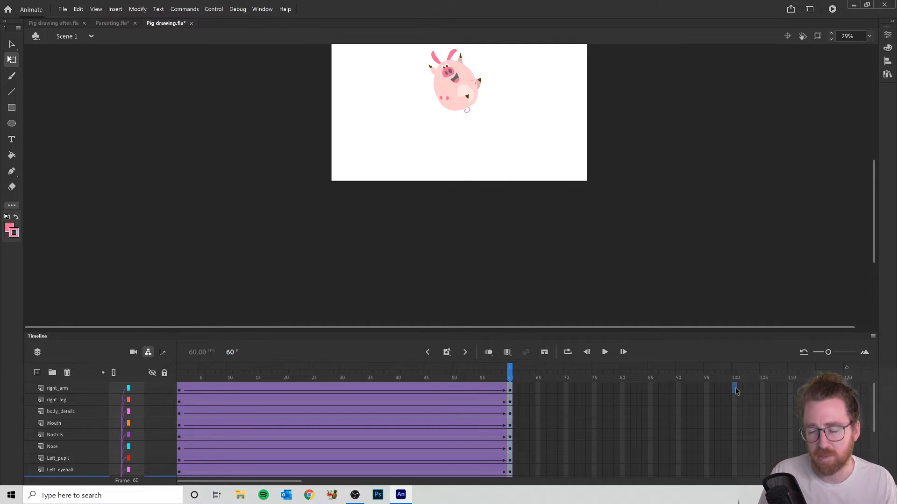
pyautogui.moveTo(735, 391); pyautogui.dragTo(735, 456)
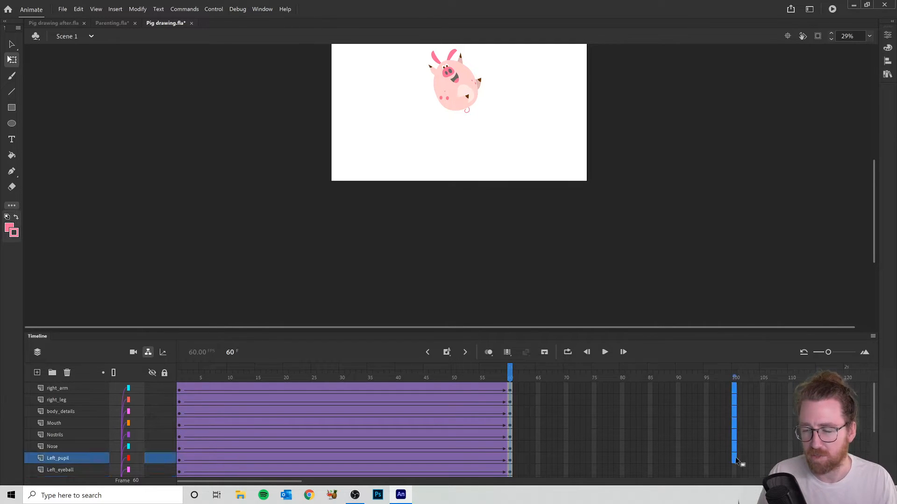
pyautogui.moveTo(741, 390); pyautogui.dragTo(740, 481)
pyautogui.scroll(3, 745, 414)
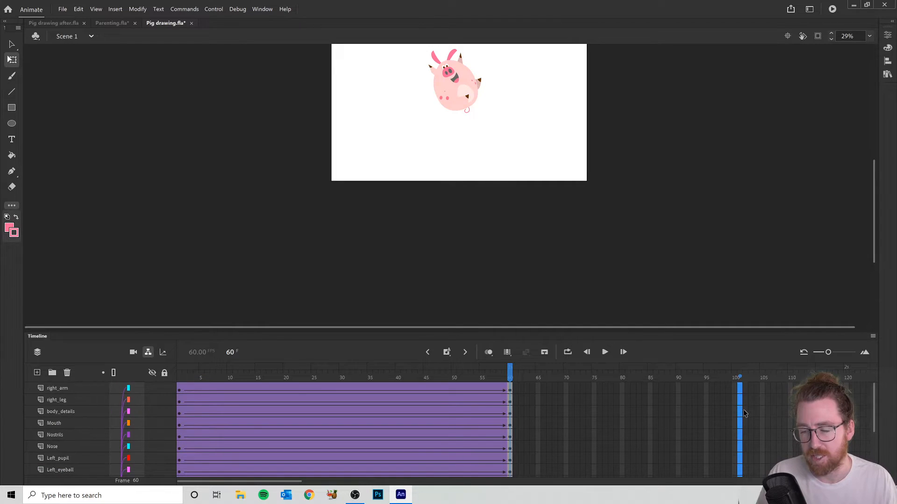
pyautogui.click(732, 389)
pyautogui.moveTo(740, 390); pyautogui.dragTo(740, 488)
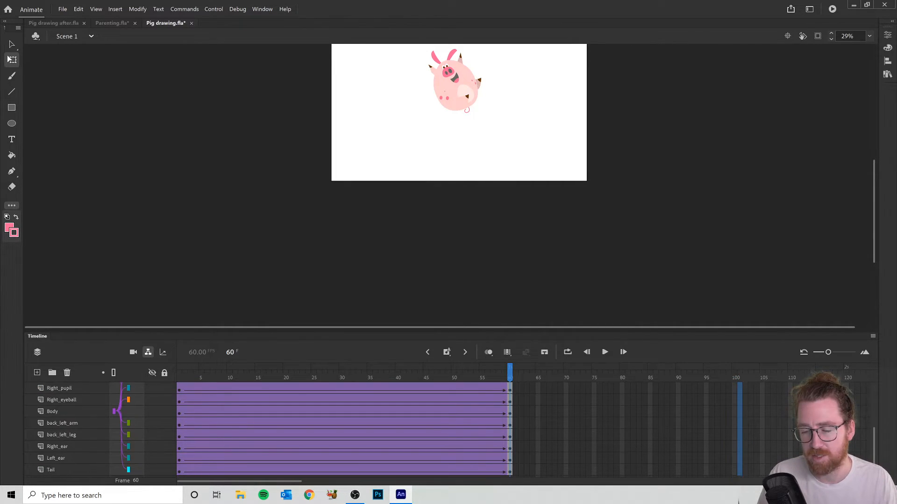
pyautogui.rightClick(741, 407)
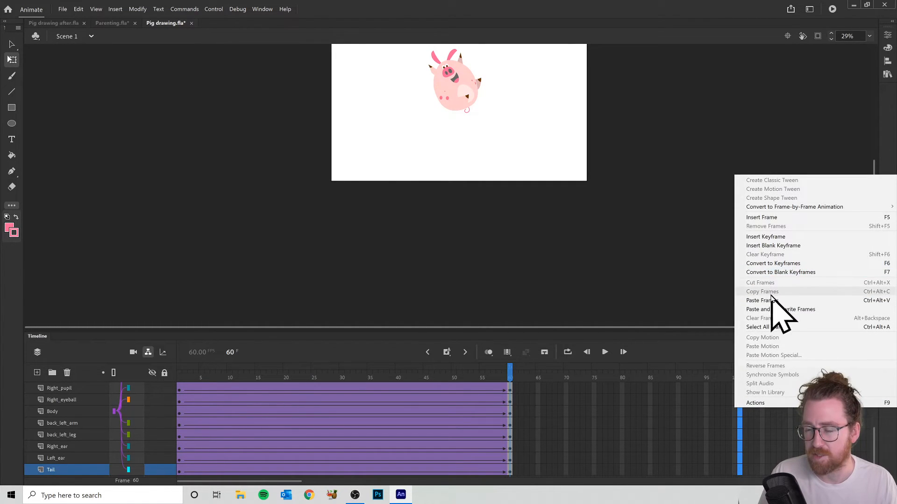
pyautogui.click(777, 237)
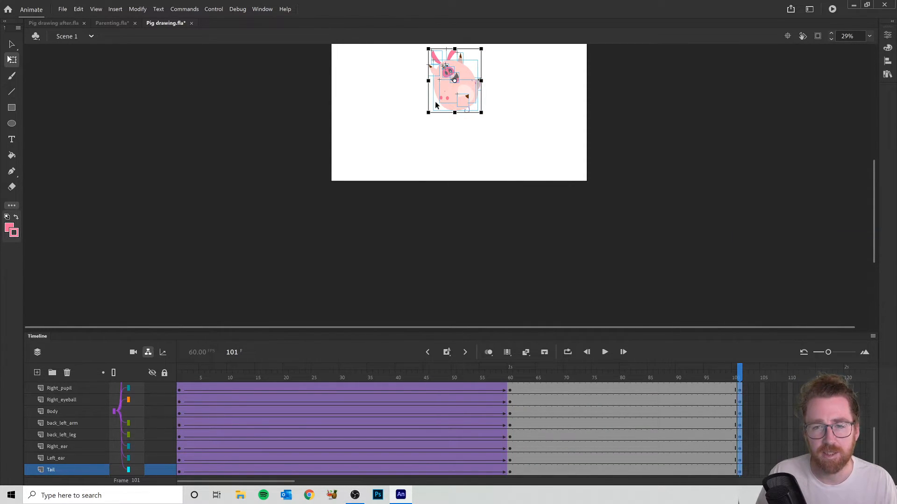
# - Move the whole pig straight down below the stage at frame 101 and create classic tweens on all layers from frame 60
pyautogui.moveTo(467, 76); pyautogui.dragTo(467, 211)
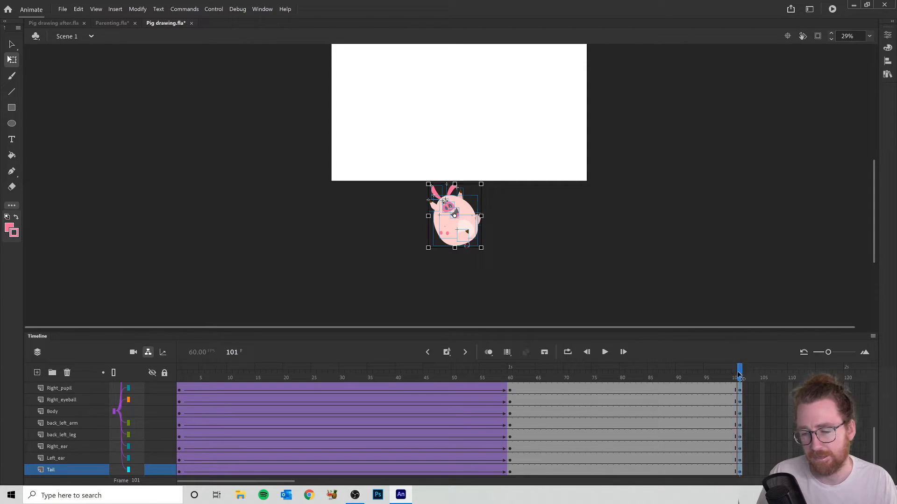
pyautogui.moveTo(741, 375); pyautogui.dragTo(508, 376)
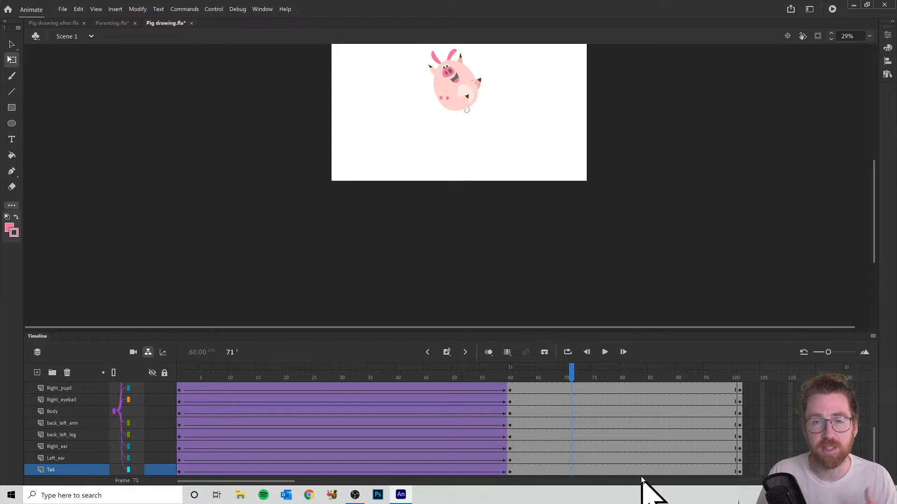
pyautogui.moveTo(638, 473); pyautogui.dragTo(594, 278)
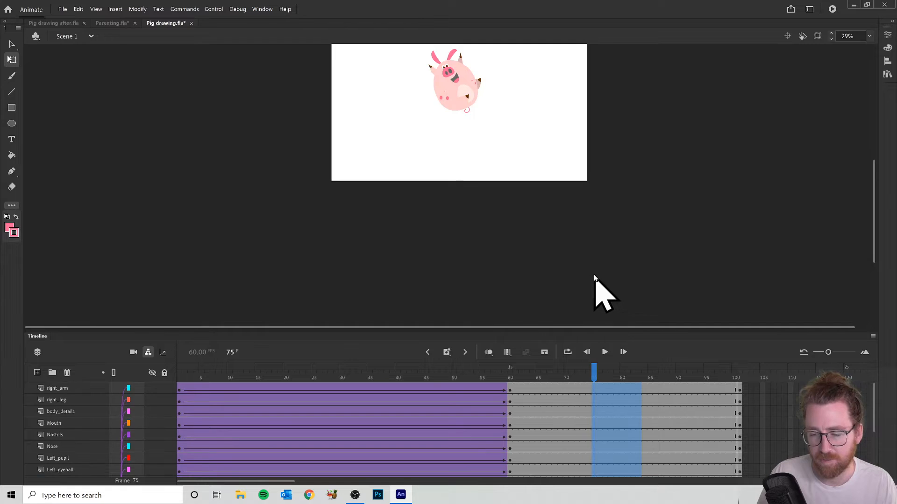
pyautogui.rightClick(609, 395)
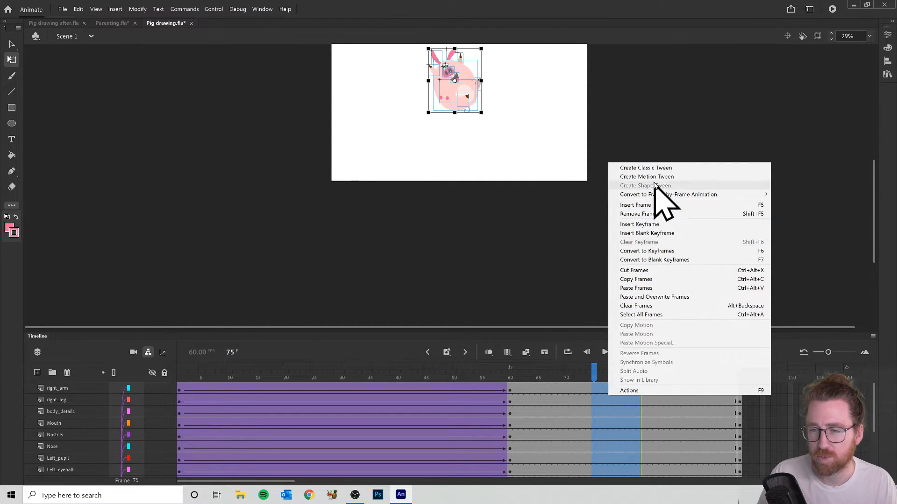
pyautogui.click(640, 172)
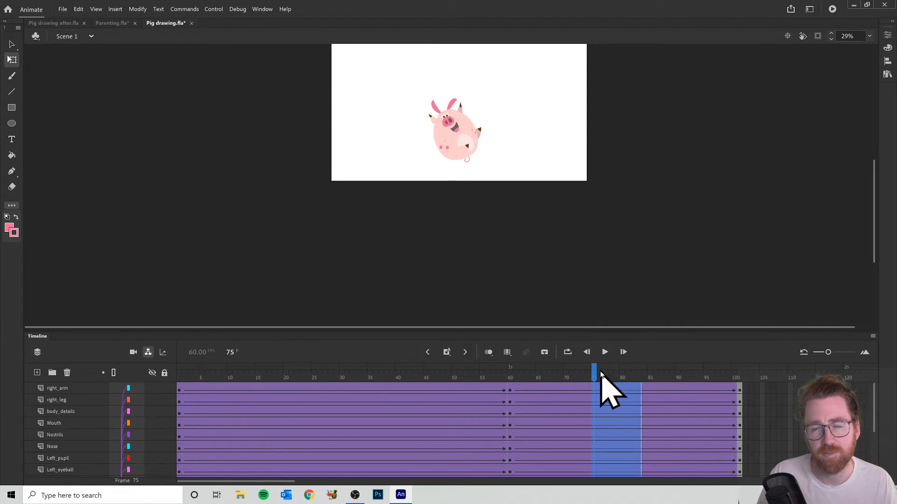
# - Apply a Cubic Ease In effect to the classic tweens between frames 60 and 101 on all layers
pyautogui.moveTo(598, 374); pyautogui.dragTo(666, 462)
pyautogui.moveTo(595, 389); pyautogui.dragTo(610, 481)
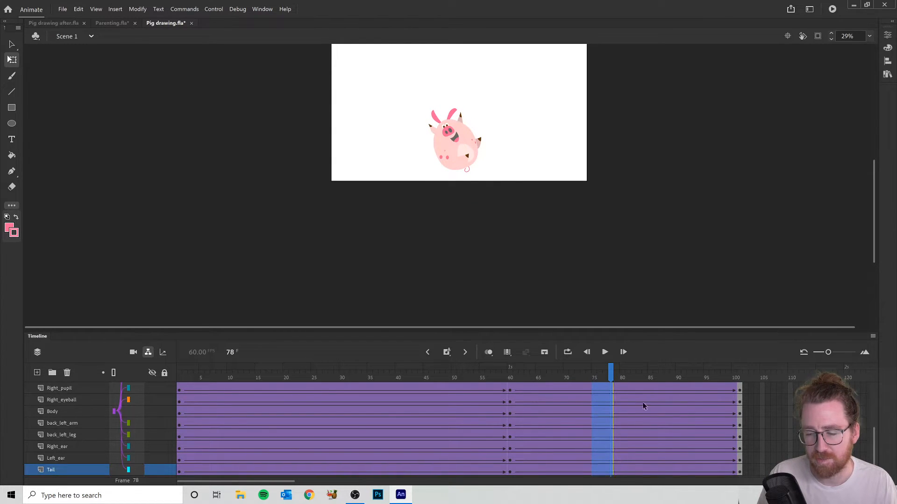
pyautogui.click(888, 36)
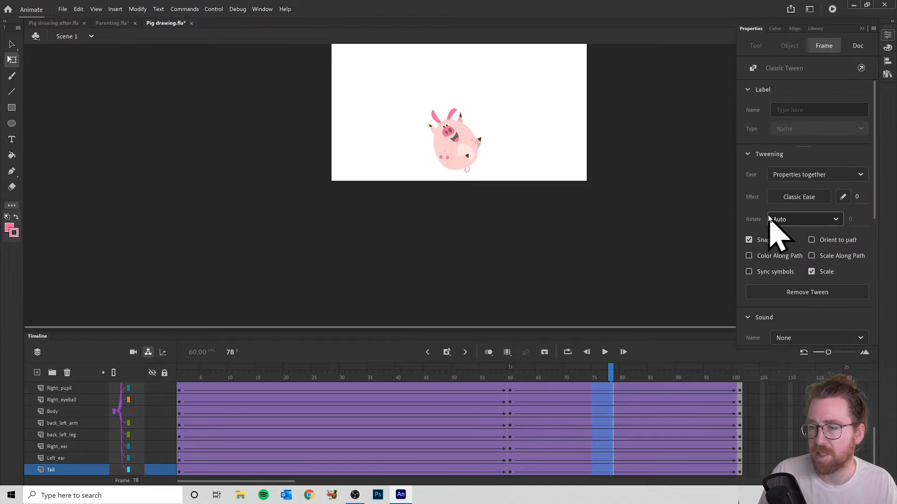
pyautogui.click(776, 200)
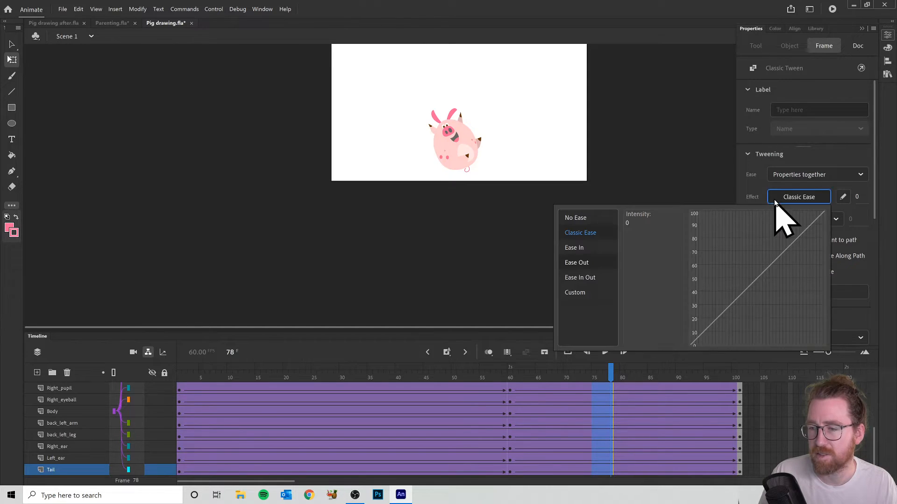
pyautogui.click(576, 253)
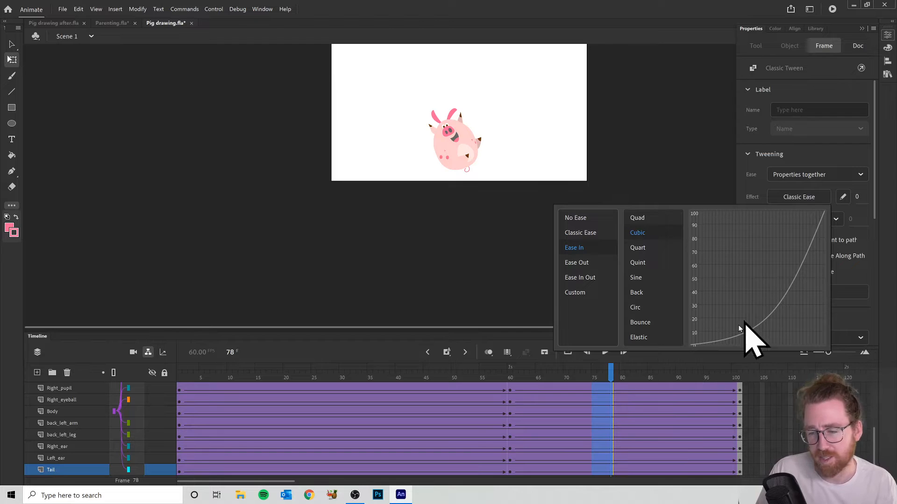
pyautogui.click(638, 233)
# - Test the movie, close its preview and scrub the timeline back to frame 1
pyautogui.moveTo(620, 374); pyautogui.dragTo(591, 378)
pyautogui.hotkey('ctrl', 'Return')
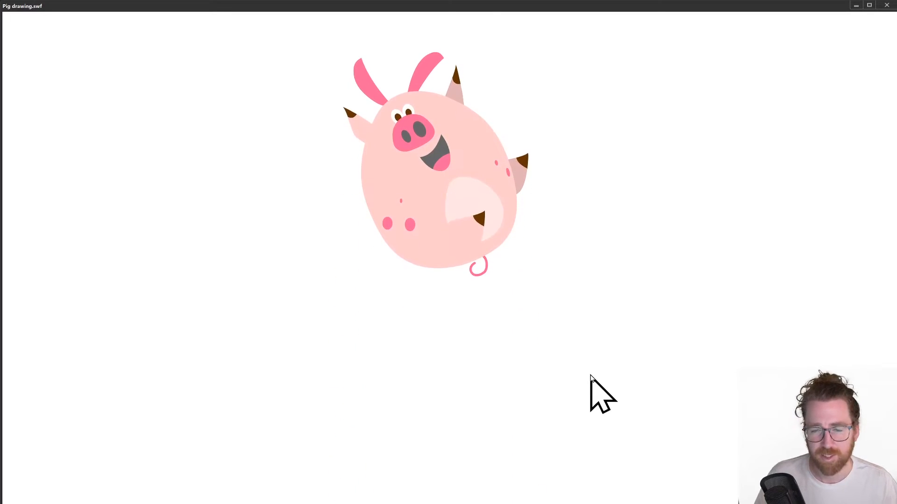
pyautogui.click(890, 4)
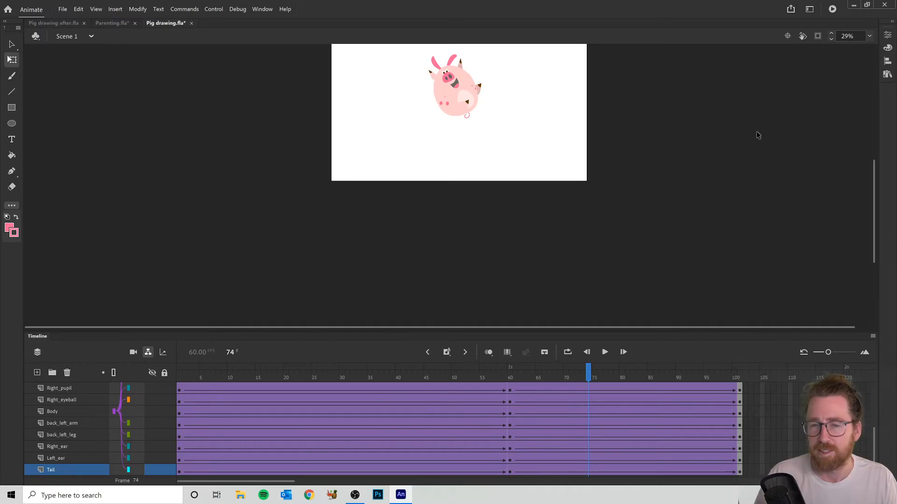
pyautogui.moveTo(590, 378); pyautogui.dragTo(684, 377)
pyautogui.moveTo(713, 351); pyautogui.dragTo(158, 380)
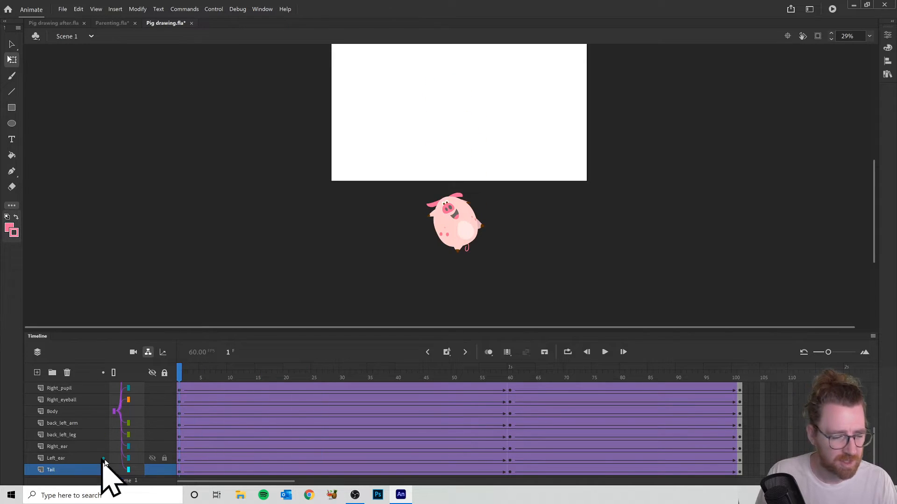
# - Select the Body layer, rotate the pig's body counterclockwise at frame 1 and scrub the opening frames
pyautogui.click(55, 413)
pyautogui.moveTo(181, 378); pyautogui.dragTo(196, 379)
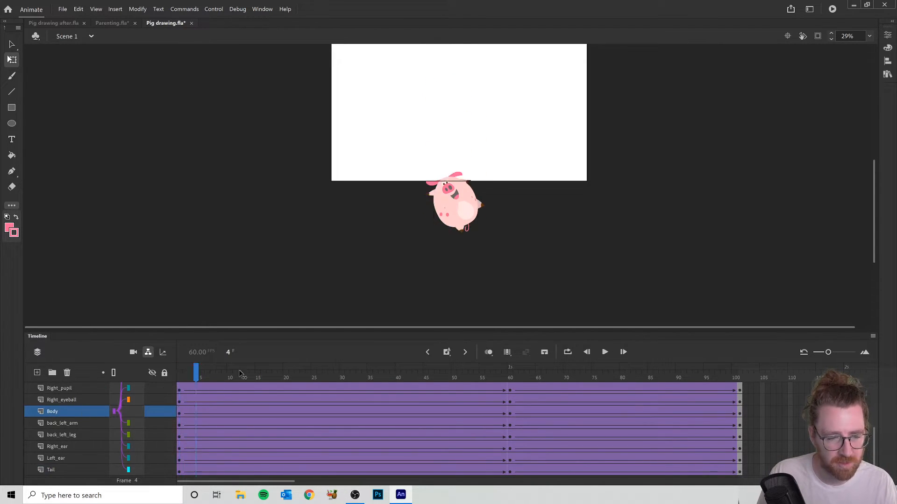
pyautogui.click(181, 380)
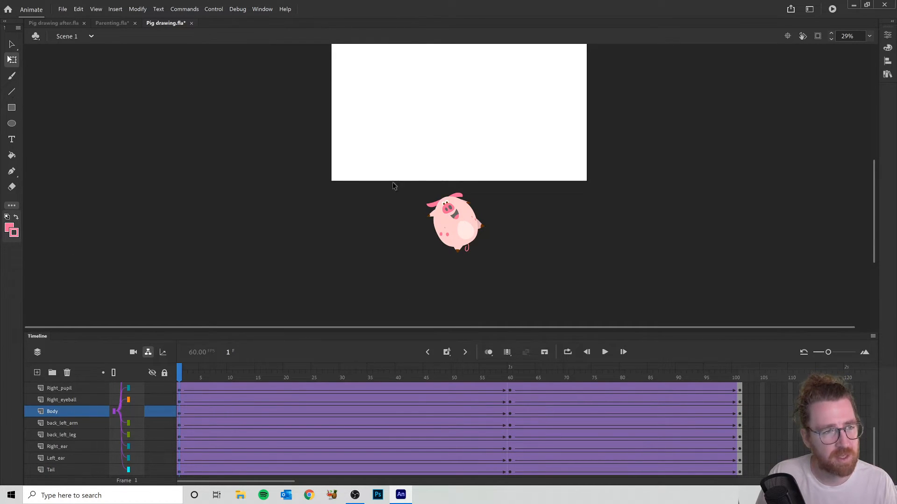
pyautogui.scroll(5, 474, 234)
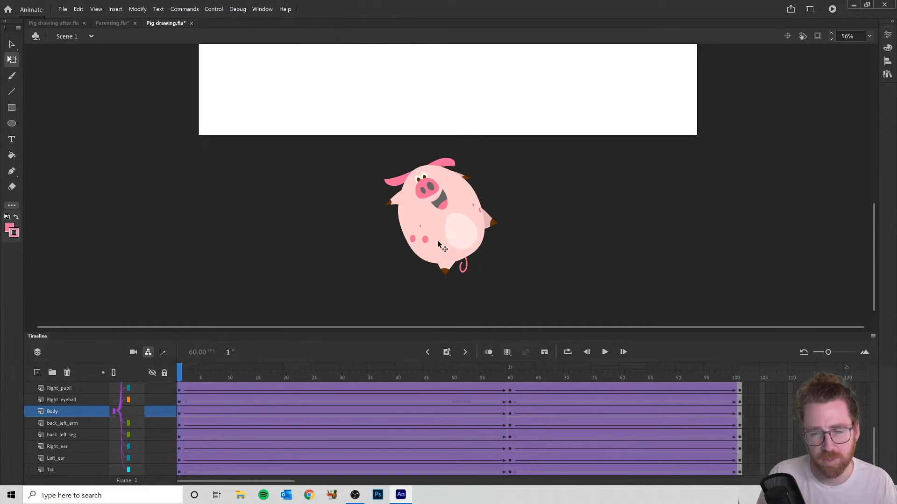
pyautogui.click(422, 264)
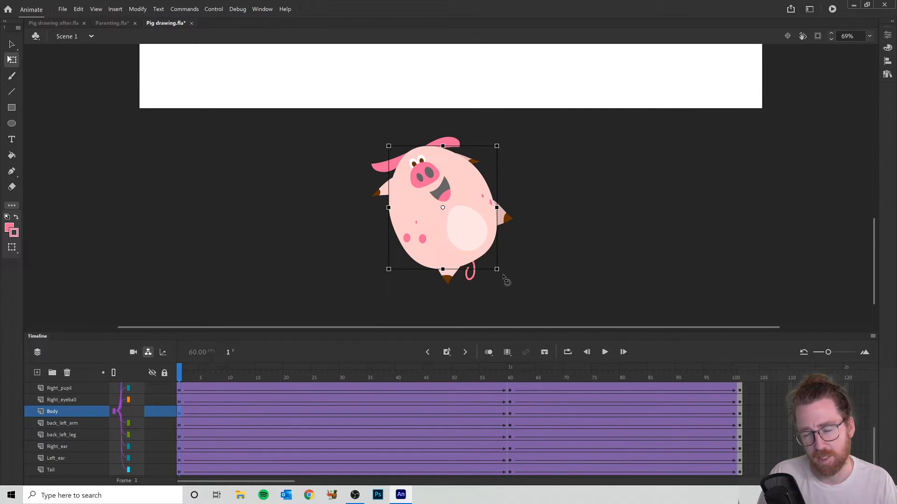
pyautogui.moveTo(504, 279); pyautogui.dragTo(539, 258)
pyautogui.moveTo(174, 369); pyautogui.dragTo(315, 378)
# - Rotate the pig's body clockwise at frame 101 so it leans the other way, and scrub back to frame 60
pyautogui.moveTo(590, 368); pyautogui.dragTo(745, 373)
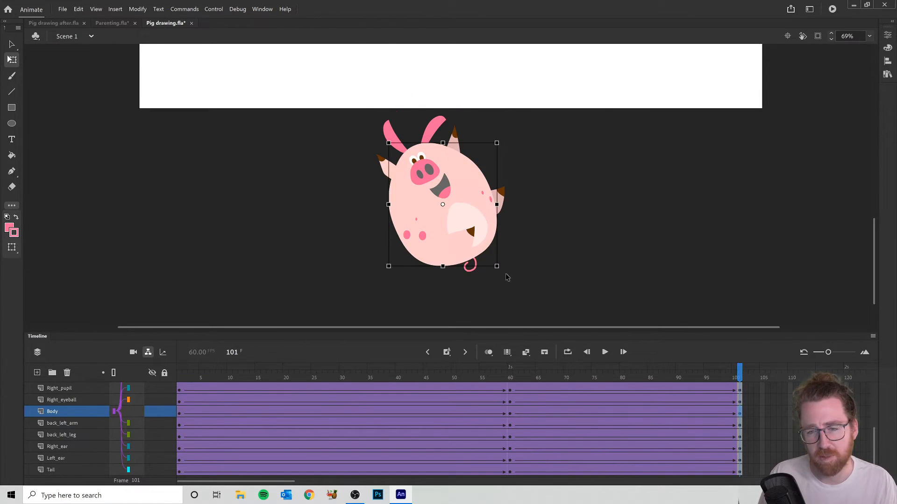
pyautogui.moveTo(495, 282); pyautogui.dragTo(432, 311)
pyautogui.moveTo(732, 377); pyautogui.dragTo(505, 377)
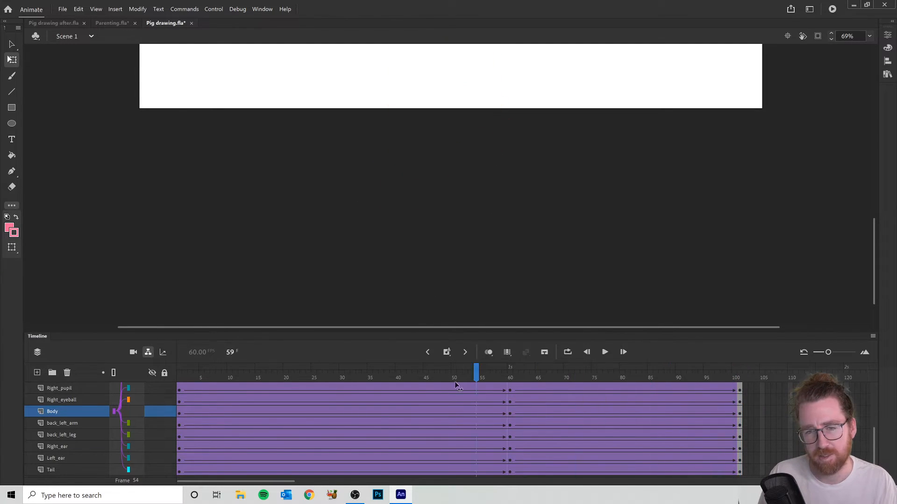
# - Test the movie with the new body rotation, close the preview and review the pig's pose at frame 60
pyautogui.hotkey('ctrl', 'Return')
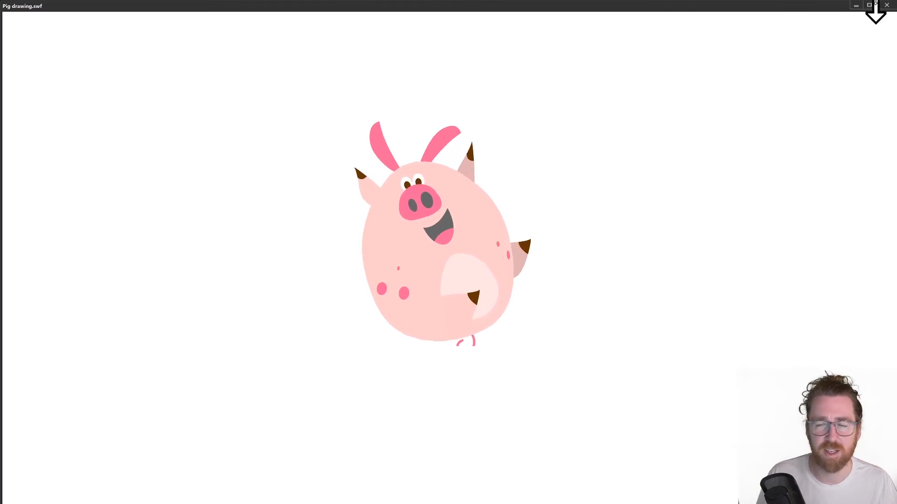
pyautogui.click(888, 6)
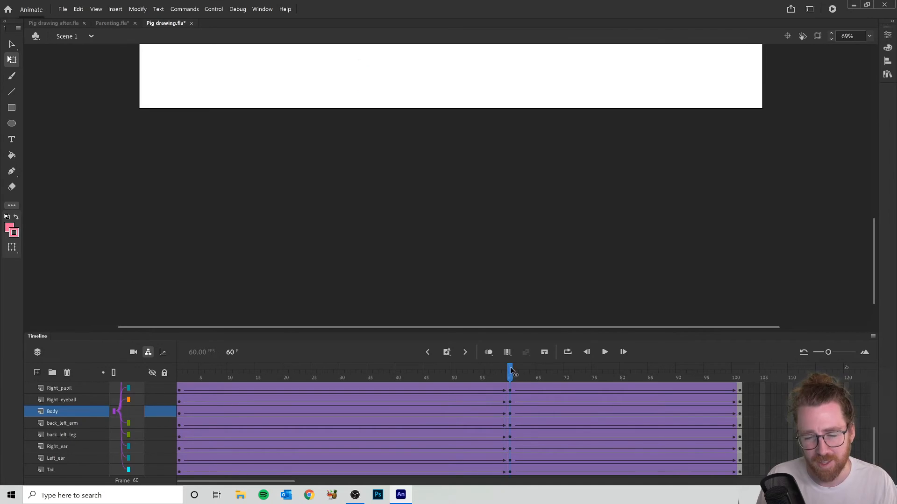
pyautogui.scroll(5, 509, 133)
pyautogui.scroll(-1, 511, 135)
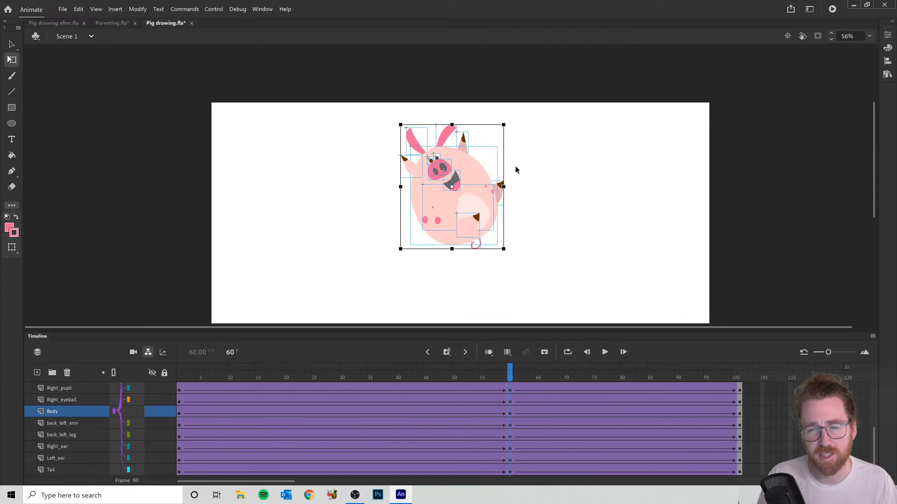
# - Stretch the pig's tail longer at frame 101, flatten it and rotate it clockwise against the body
pyautogui.scroll(-3, 520, 188)
pyautogui.moveTo(505, 379); pyautogui.dragTo(747, 397)
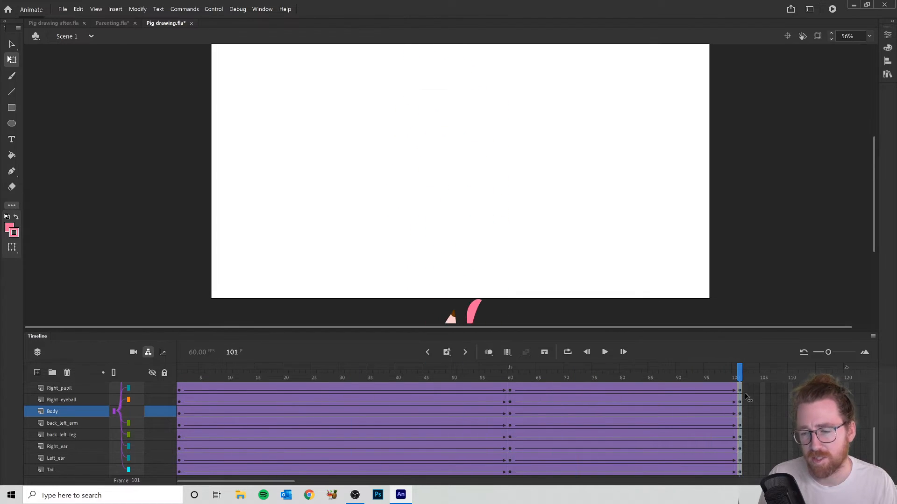
pyautogui.scroll(-6, 624, 270)
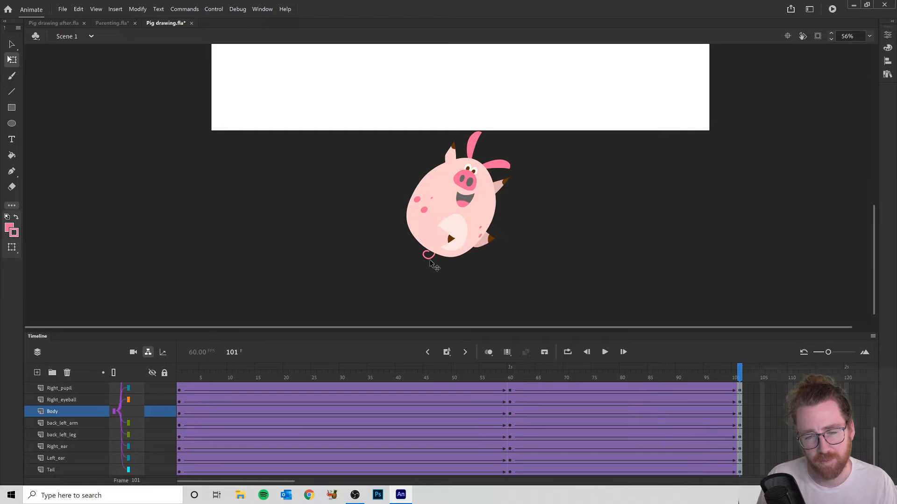
pyautogui.click(429, 254)
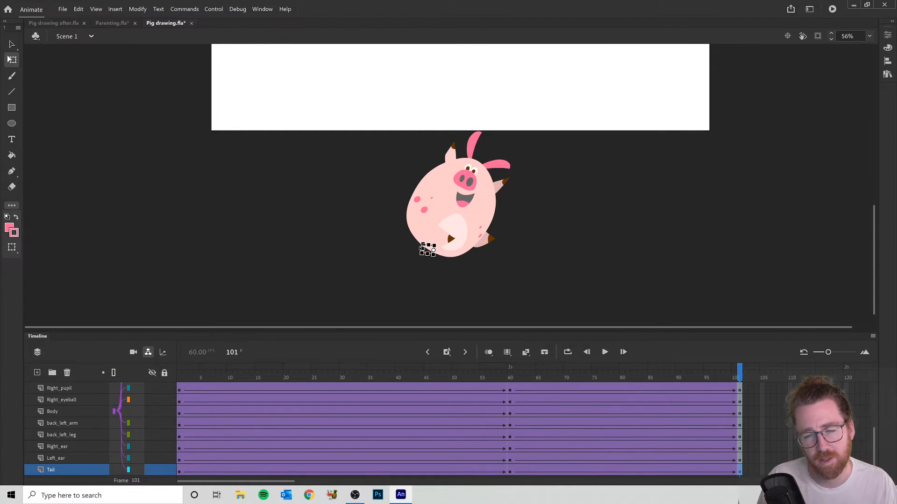
pyautogui.scroll(5, 428, 251)
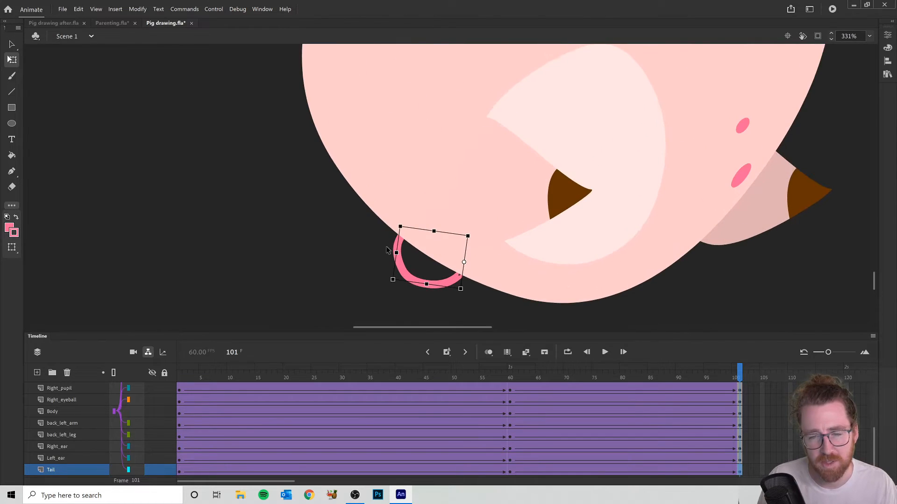
pyautogui.moveTo(393, 257); pyautogui.dragTo(370, 256)
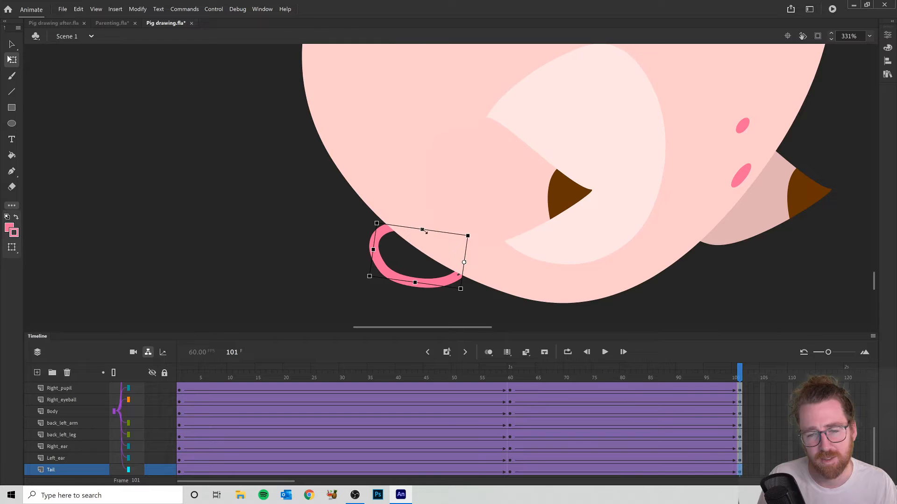
pyautogui.moveTo(422, 229); pyautogui.dragTo(380, 213)
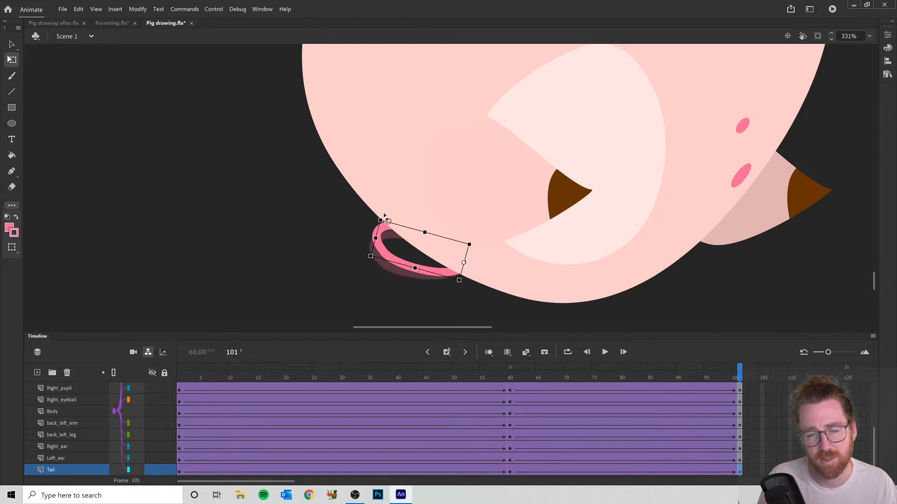
# - Rotate the pig's right leg at frame 101 so its hoof points outward over the tail
pyautogui.click(525, 217)
pyautogui.moveTo(602, 196); pyautogui.dragTo(201, 288)
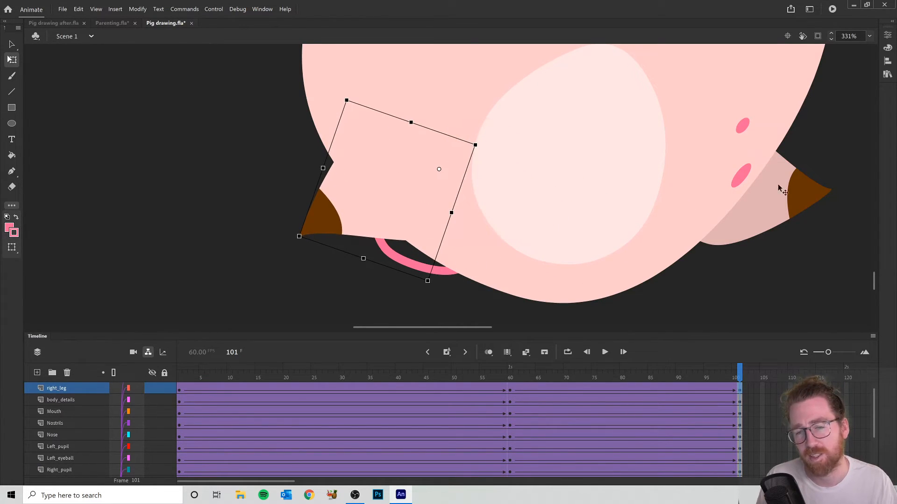
# - Rotate the pig's back left leg clockwise to point down-left and its right arm counterclockwise to point outward at frame 101
pyautogui.click(800, 207)
pyautogui.moveTo(841, 199); pyautogui.dragTo(637, 308)
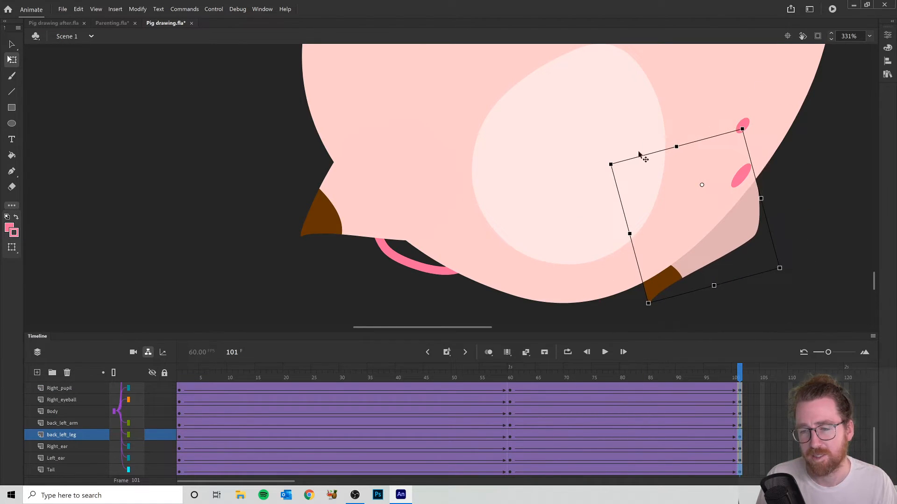
pyautogui.scroll(10, 701, 124)
pyautogui.click(568, 107)
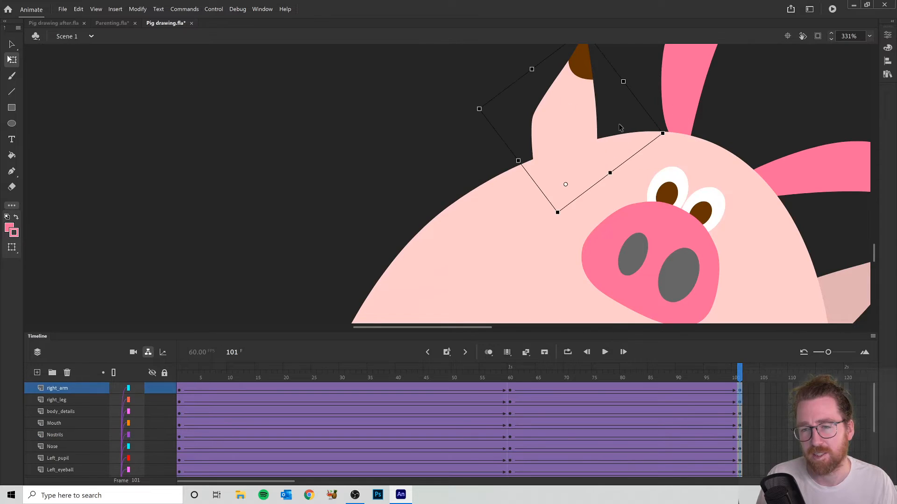
pyautogui.scroll(3, 619, 127)
pyautogui.moveTo(591, 112); pyautogui.dragTo(345, 275)
# - Rotate the pig's back left arm clockwise at frame 101 so it points downward
pyautogui.scroll(-6, 775, 187)
pyautogui.click(862, 207)
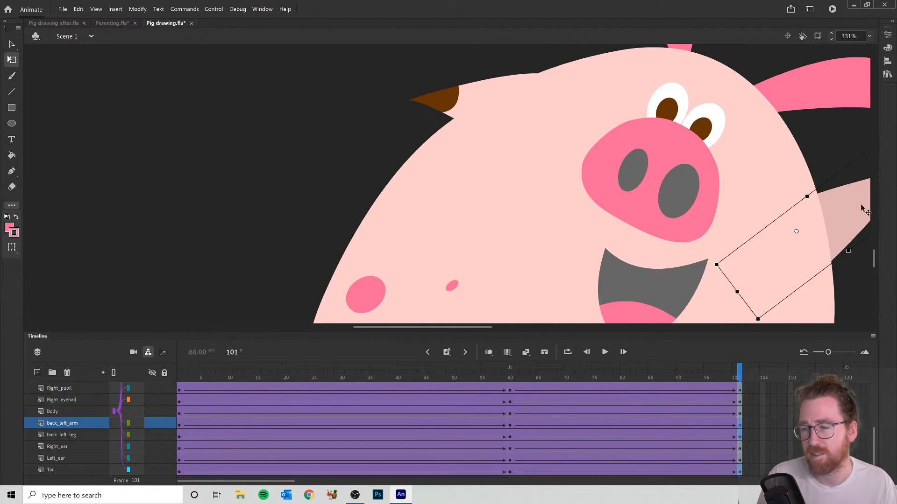
pyautogui.scroll(-3, 831, 250)
pyautogui.scroll(2, 832, 251)
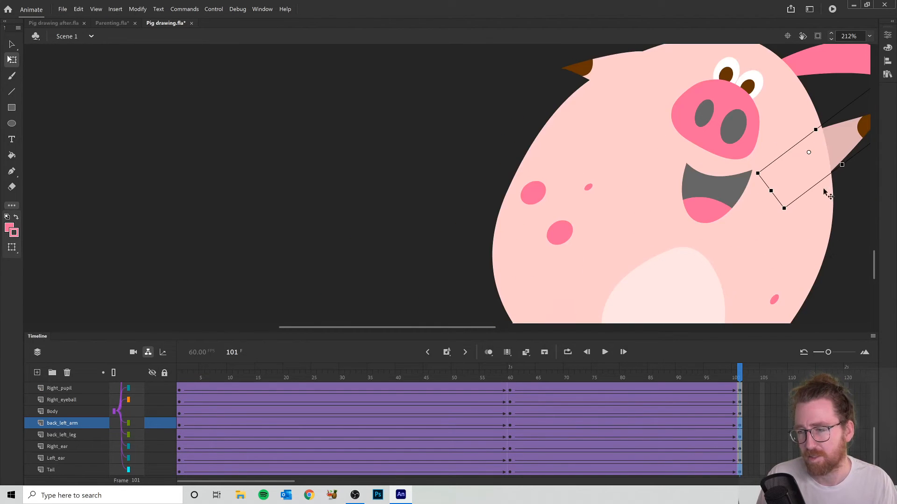
pyautogui.moveTo(779, 221); pyautogui.dragTo(716, 121)
# - Narrow the pig's left ear at frame 101, rotate it more upright and stretch it longer
pyautogui.scroll(5, 800, 150)
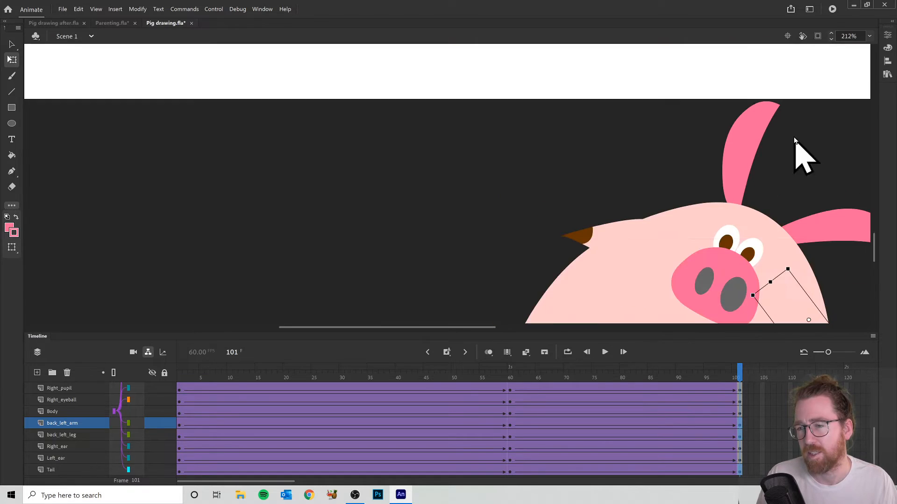
pyautogui.click(731, 148)
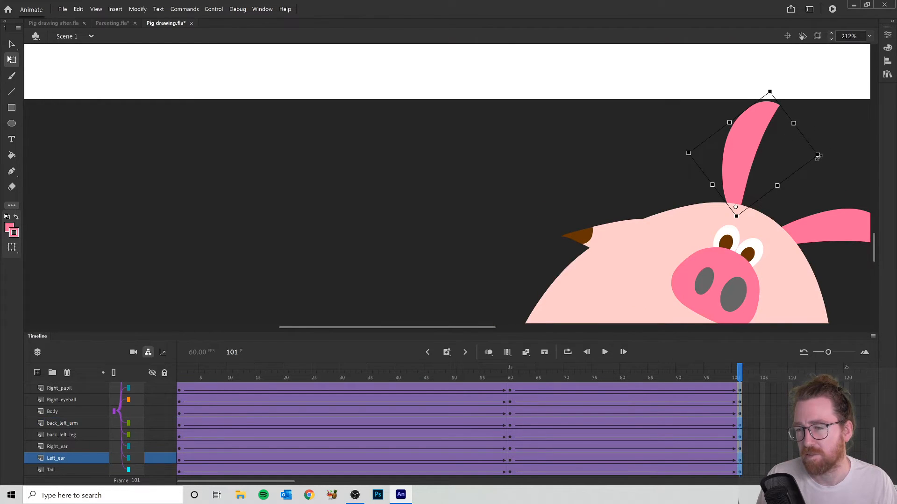
pyautogui.moveTo(811, 154); pyautogui.dragTo(816, 155)
pyautogui.moveTo(774, 101)
pyautogui.mouseDown()
pyautogui.moveTo(761, 94)
pyautogui.moveTo(786, 93)
pyautogui.moveTo(764, 89)
pyautogui.mouseUp()
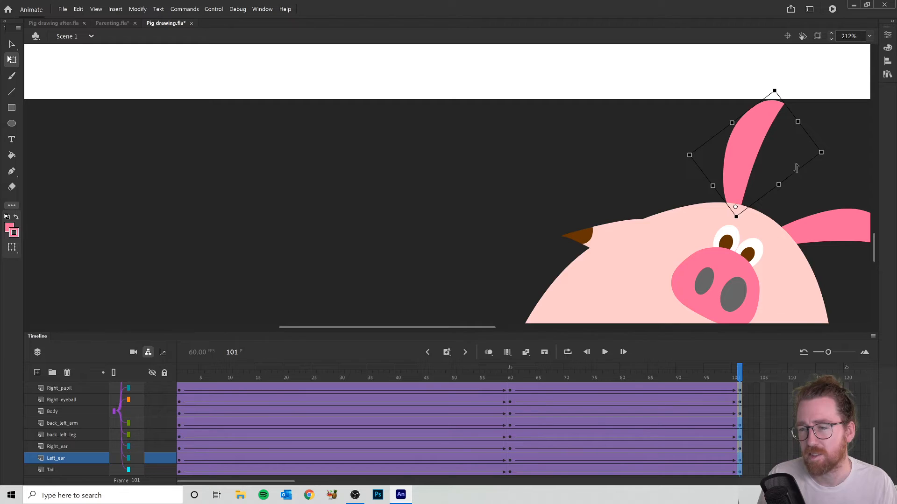
pyautogui.moveTo(780, 184); pyautogui.dragTo(773, 184)
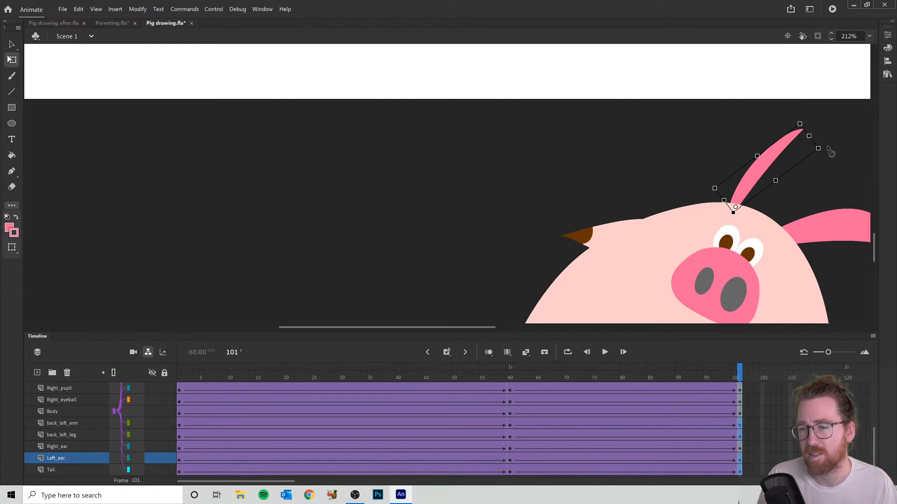
pyautogui.moveTo(827, 159); pyautogui.dragTo(798, 123)
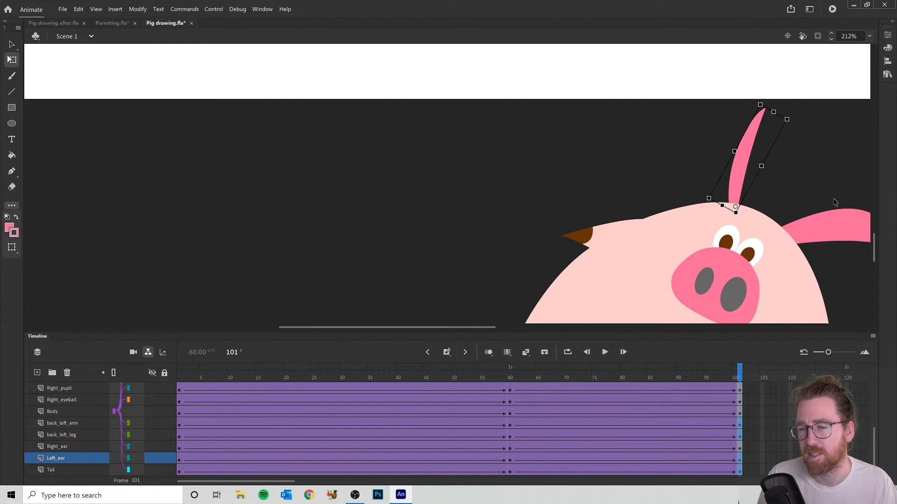
pyautogui.click(827, 223)
pyautogui.moveTo(460, 327); pyautogui.dragTo(493, 328)
pyautogui.click(621, 163)
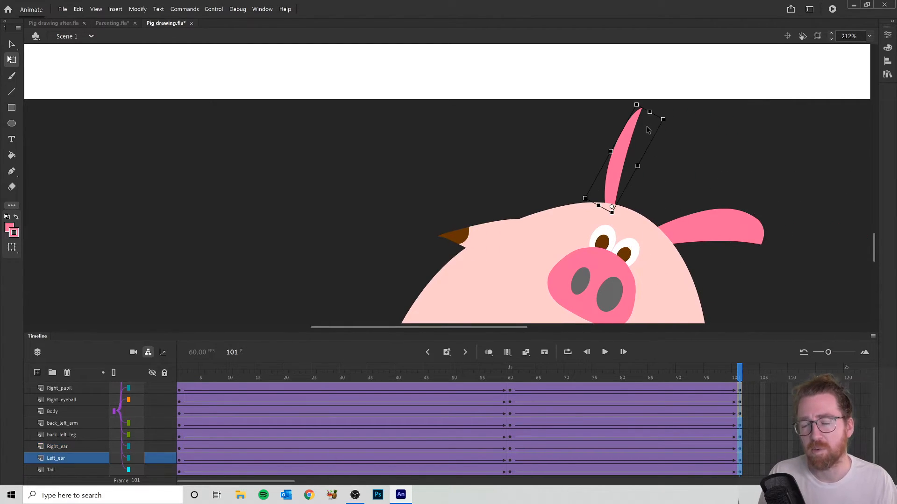
pyautogui.moveTo(646, 110); pyautogui.dragTo(636, 75)
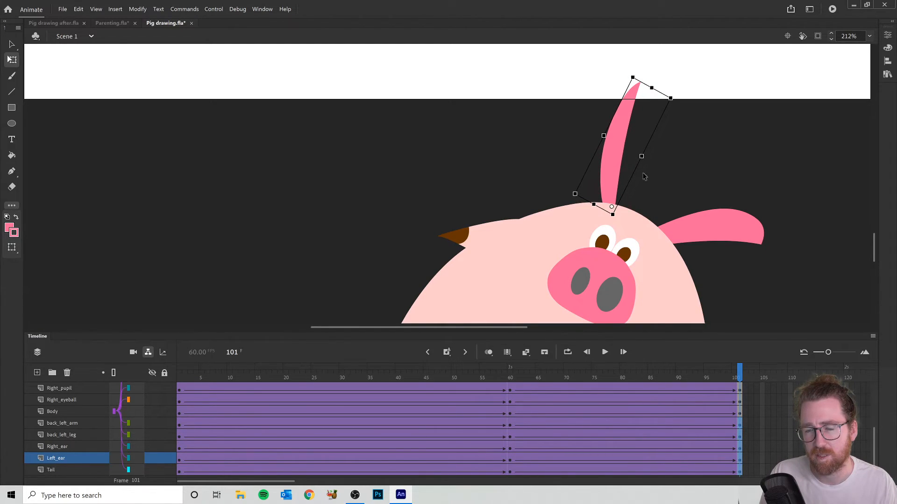
# - Rotate the pig's right ear counterclockwise at frame 101 so it stands upright beside the left ear, and adjust its shape
pyautogui.click(684, 235)
pyautogui.moveTo(784, 246); pyautogui.dragTo(718, 91)
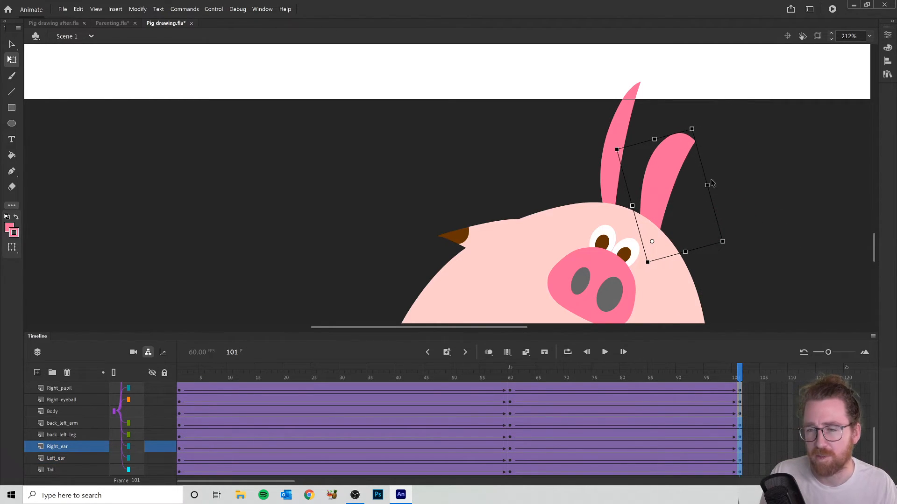
pyautogui.moveTo(710, 187); pyautogui.dragTo(703, 142)
pyautogui.moveTo(620, 156); pyautogui.dragTo(620, 156)
pyautogui.moveTo(678, 102); pyautogui.dragTo(689, 105)
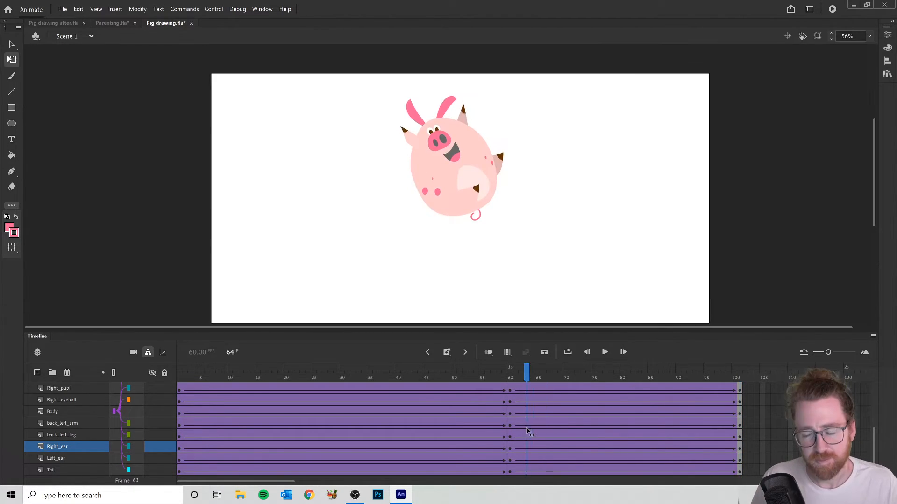
# - Insert a keyframe on the Left_eyeball layer at frame 62 and enlarge the left eyeball there
pyautogui.moveTo(528, 430)
pyautogui.mouseDown()
pyautogui.moveTo(428, 449)
pyautogui.moveTo(516, 425)
pyautogui.moveTo(374, 439)
pyautogui.moveTo(536, 413)
pyautogui.moveTo(355, 435)
pyautogui.moveTo(487, 419)
pyautogui.moveTo(406, 438)
pyautogui.moveTo(500, 418)
pyautogui.moveTo(180, 434)
pyautogui.moveTo(526, 432)
pyautogui.mouseUp()
pyautogui.moveTo(522, 391); pyautogui.dragTo(509, 407)
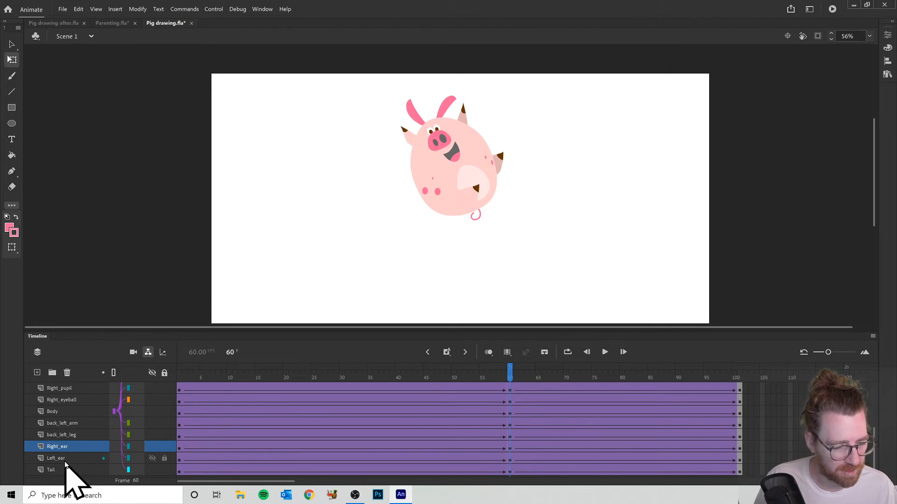
pyautogui.scroll(3, 68, 467)
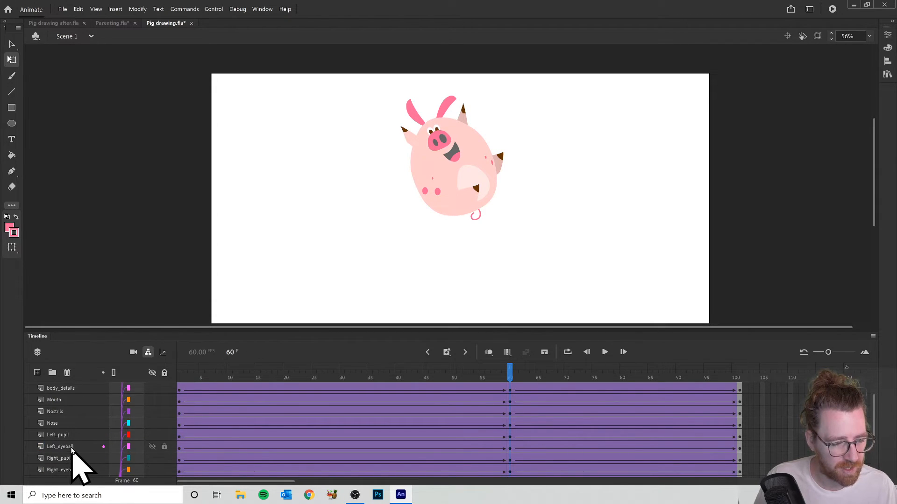
pyautogui.click(71, 447)
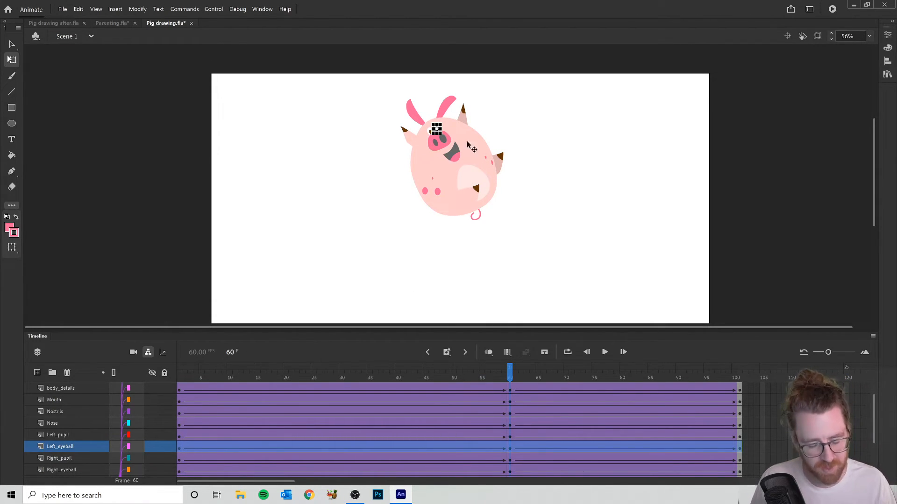
pyautogui.scroll(5, 469, 150)
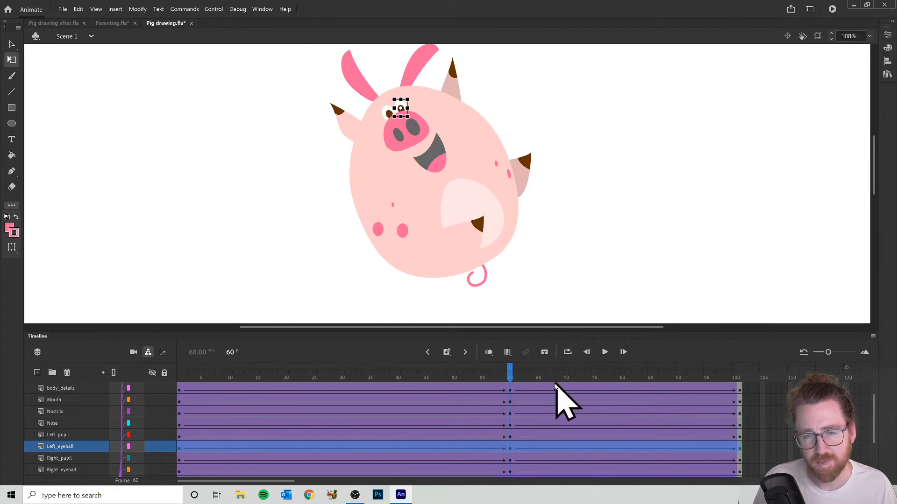
pyautogui.click(512, 371)
pyautogui.moveTo(512, 370); pyautogui.dragTo(529, 382)
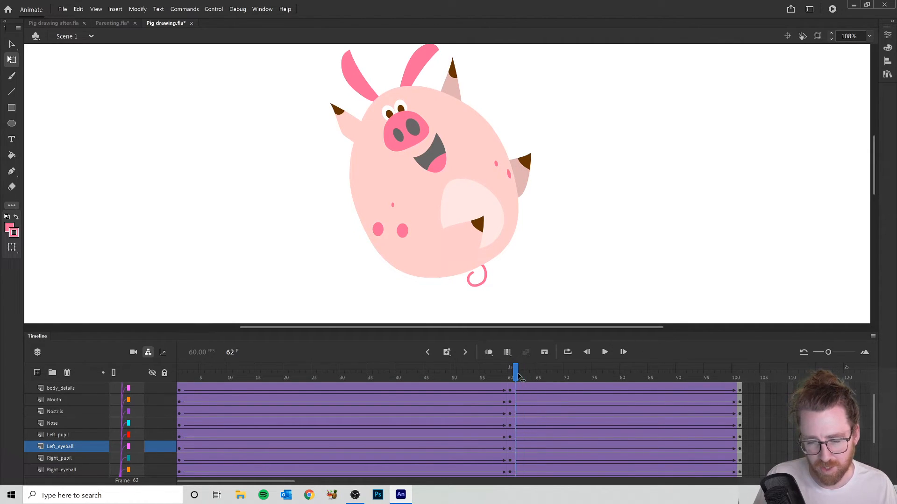
pyautogui.click(521, 447)
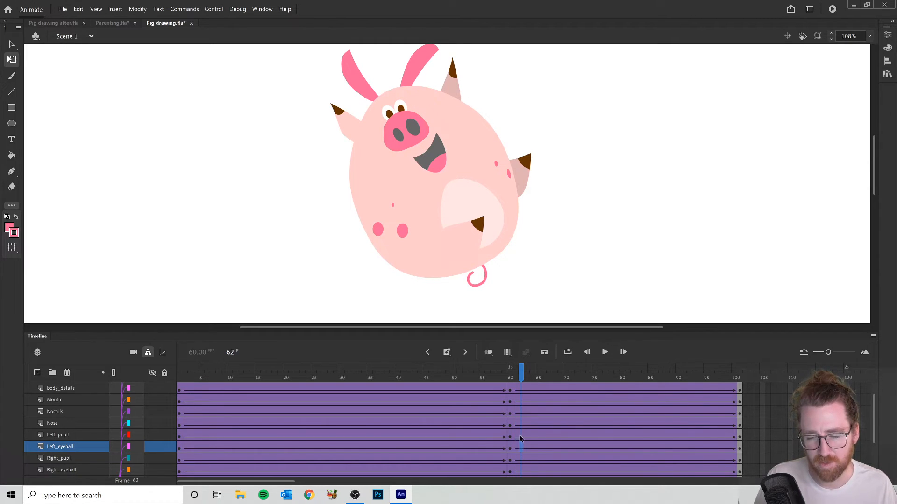
pyautogui.rightClick(521, 451)
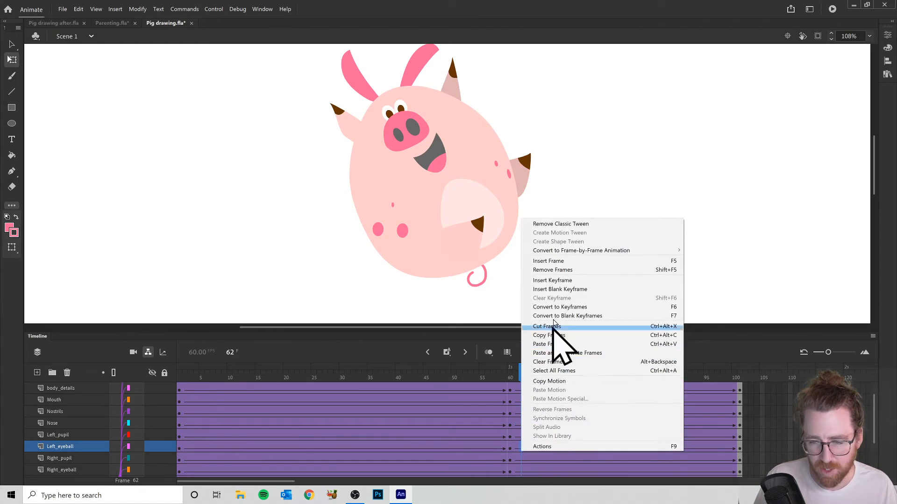
pyautogui.click(578, 281)
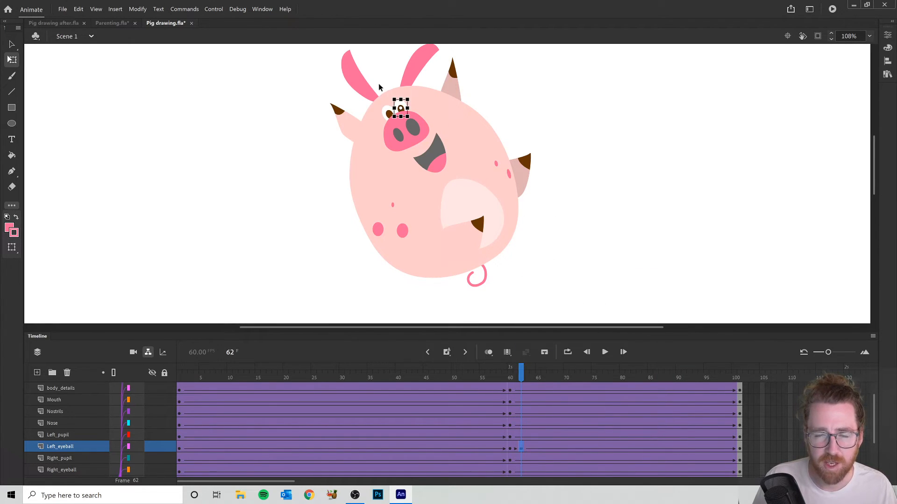
pyautogui.scroll(5, 410, 99)
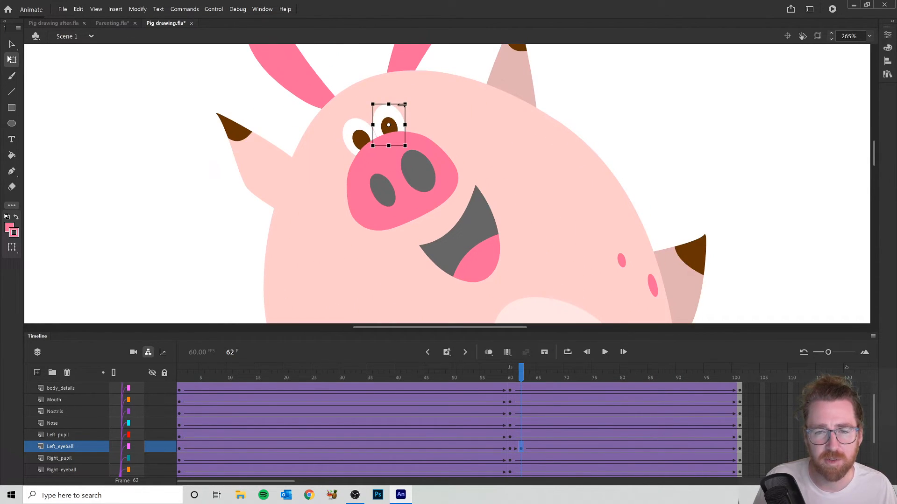
pyautogui.moveTo(406, 105); pyautogui.dragTo(423, 92)
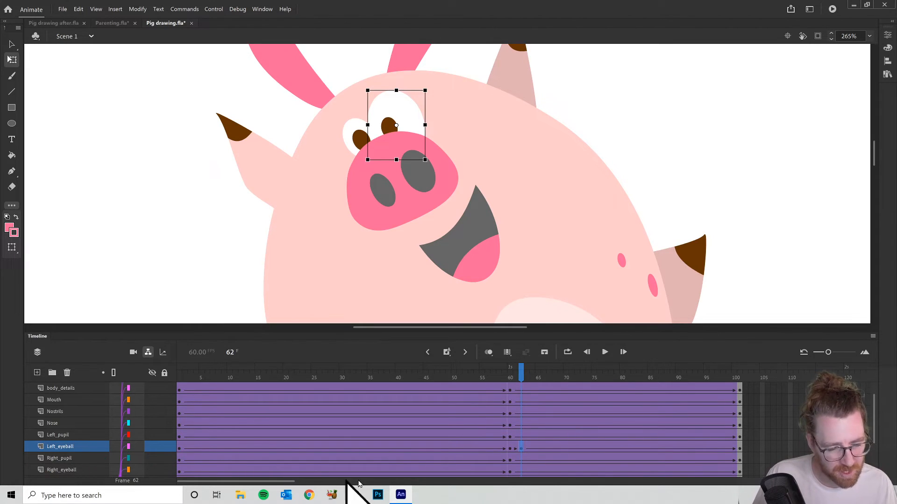
# - Insert a keyframe on the Right_eyeball layer at frame 62, enlarge the right eyeball and nudge it slightly left and down
pyautogui.rightClick(522, 470)
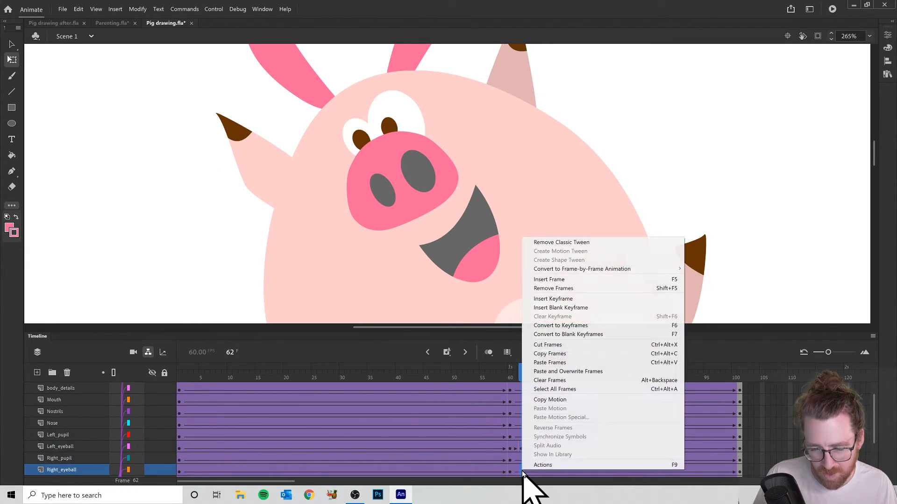
pyautogui.click(573, 307)
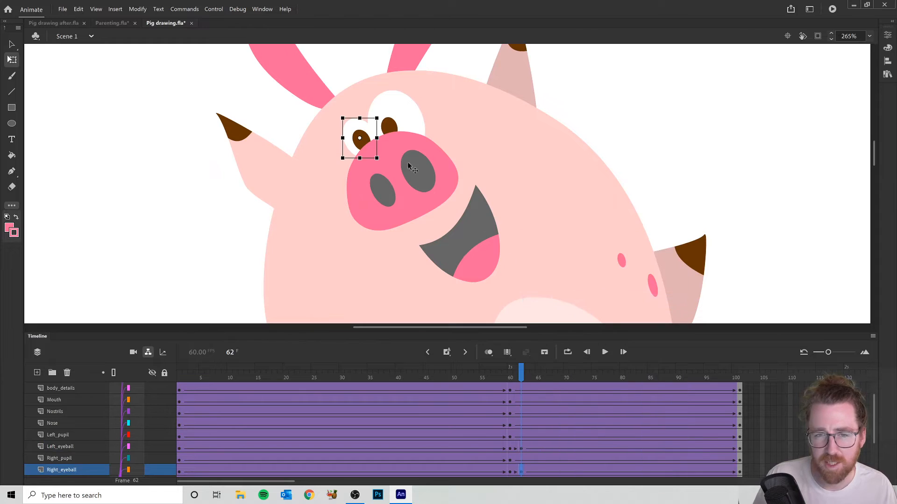
pyautogui.moveTo(341, 117); pyautogui.dragTo(329, 99)
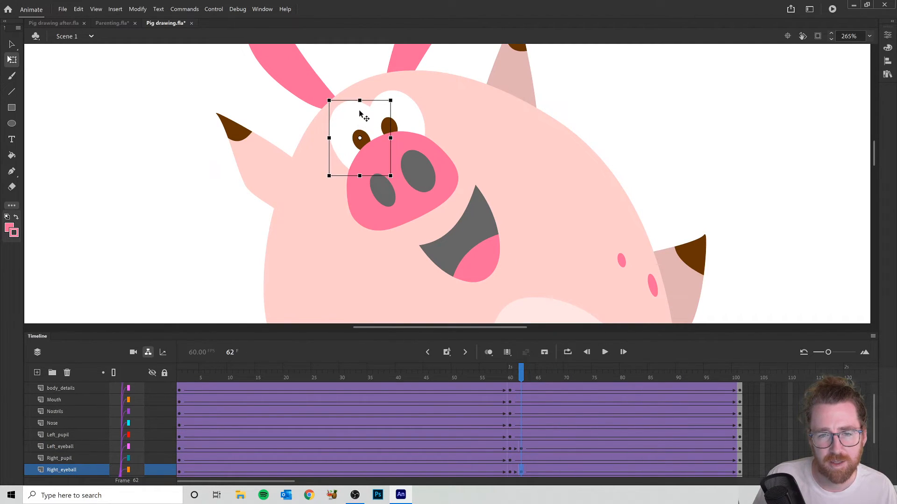
pyautogui.press('Left')
pyautogui.press('Down')
pyautogui.press('Left')
pyautogui.press('Right')
pyautogui.press('Down')
pyautogui.moveTo(523, 374)
pyautogui.mouseDown()
pyautogui.moveTo(498, 374)
pyautogui.moveTo(535, 371)
pyautogui.moveTo(503, 373)
pyautogui.moveTo(536, 380)
pyautogui.moveTo(492, 376)
pyautogui.moveTo(534, 386)
pyautogui.moveTo(505, 376)
pyautogui.moveTo(527, 376)
pyautogui.moveTo(492, 376)
pyautogui.moveTo(528, 386)
pyautogui.moveTo(507, 378)
pyautogui.moveTo(519, 385)
pyautogui.mouseUp()
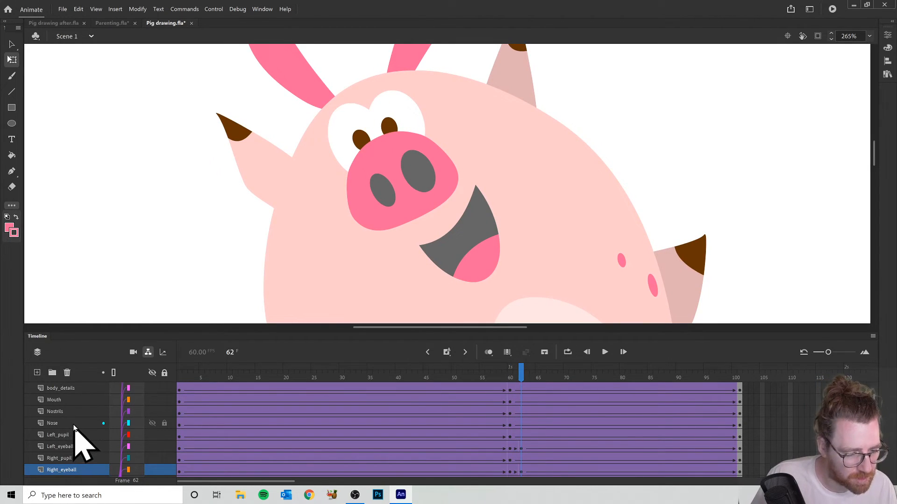
# - Insert a blank keyframe on the Mouth layer at frame 62 to clear the open smile
pyautogui.click(58, 400)
pyautogui.moveTo(520, 382)
pyautogui.mouseDown()
pyautogui.moveTo(506, 377)
pyautogui.moveTo(524, 379)
pyautogui.mouseUp()
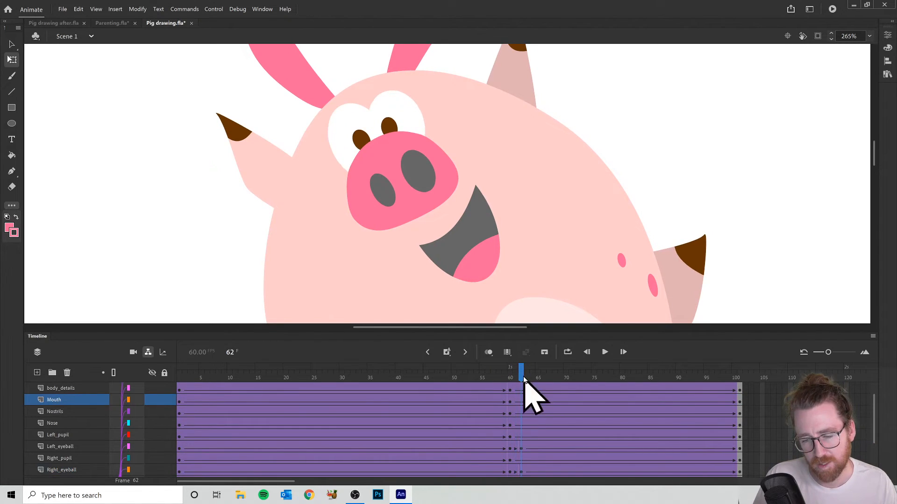
pyautogui.rightClick(520, 403)
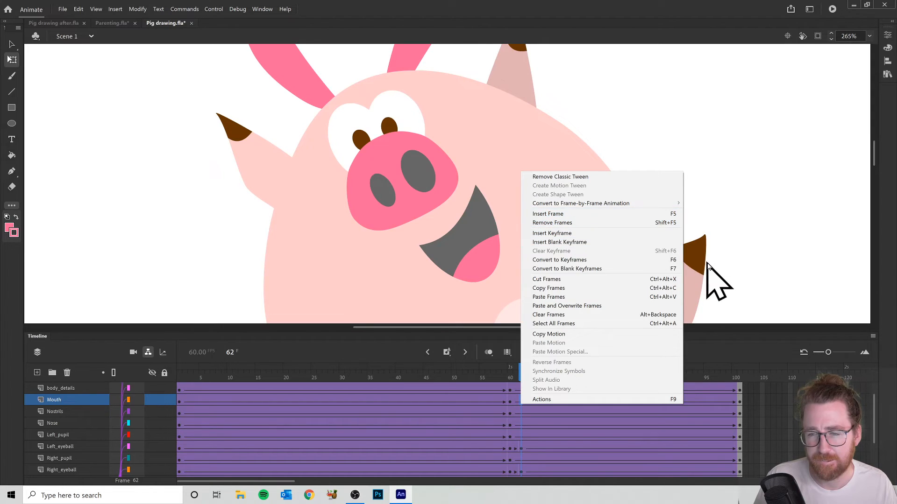
pyautogui.click(568, 243)
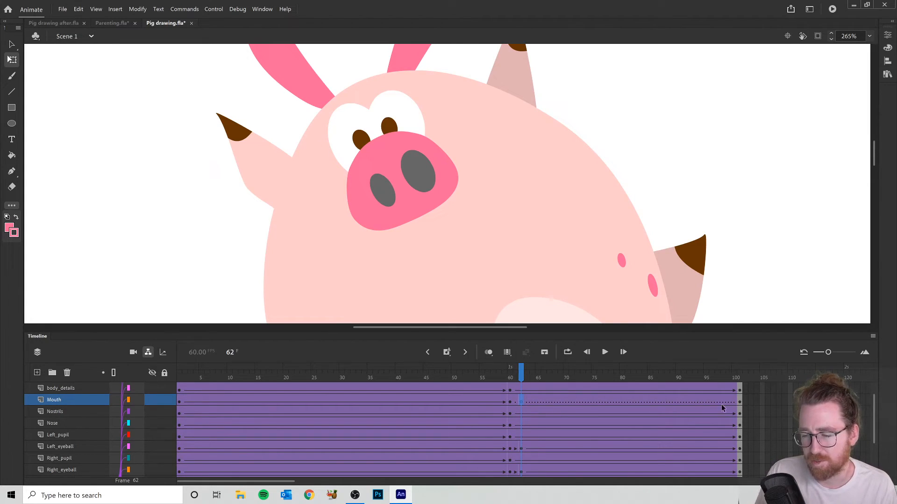
pyautogui.click(524, 377)
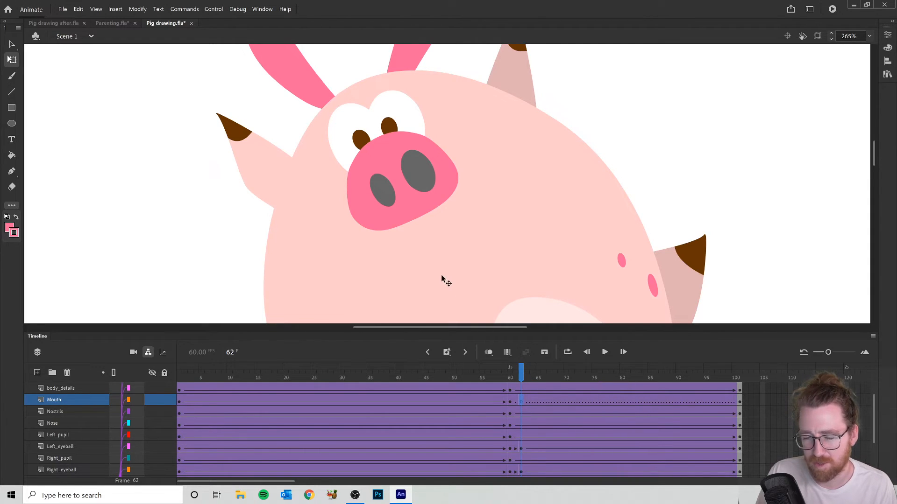
# - Sample the nostrils' grey as the fill colour and set the stroke to none
pyautogui.click(10, 229)
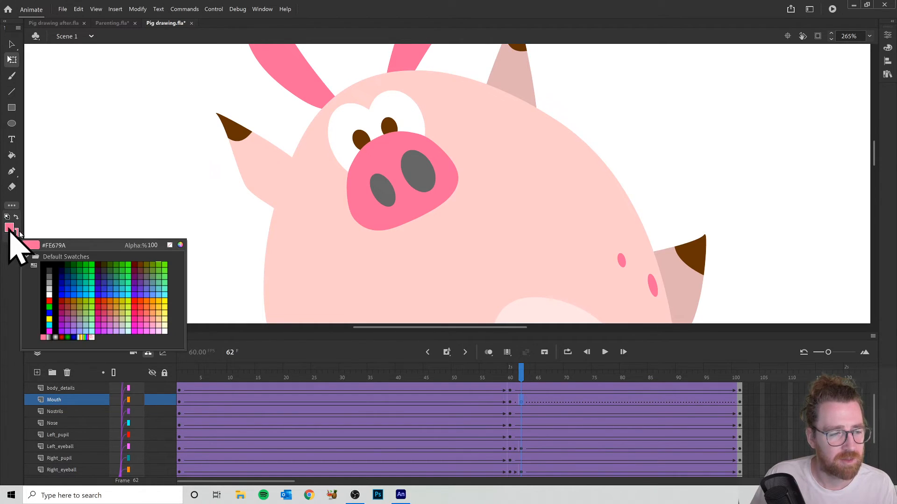
pyautogui.click(412, 169)
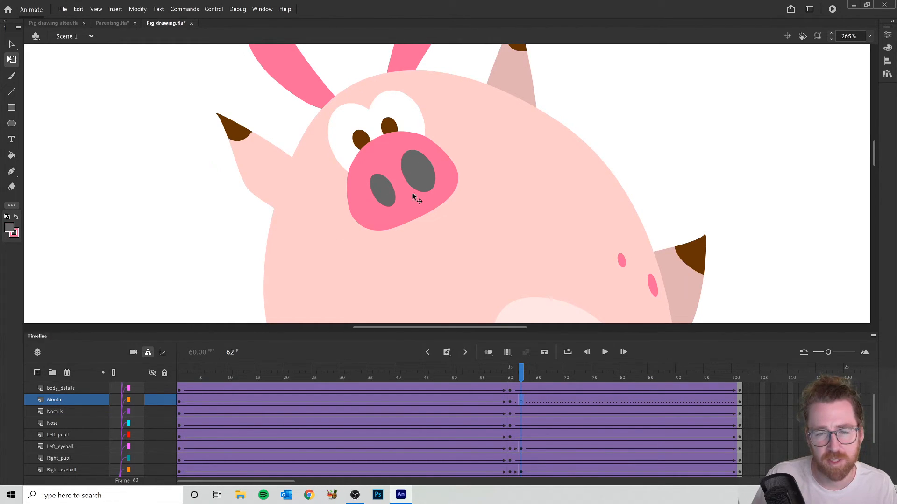
pyautogui.click(15, 233)
pyautogui.click(170, 245)
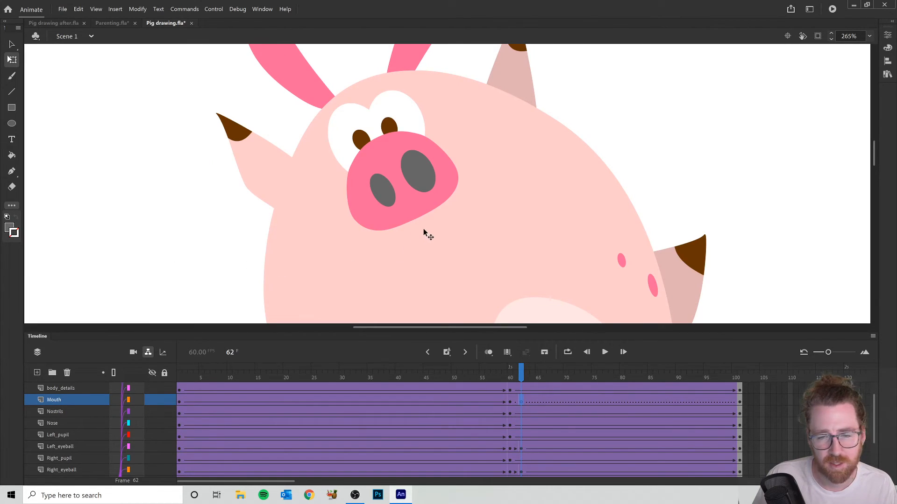
# - Draw a grey circle below the snout on the Mouth layer at frame 62 and nudge it slightly left
pyautogui.click(12, 123)
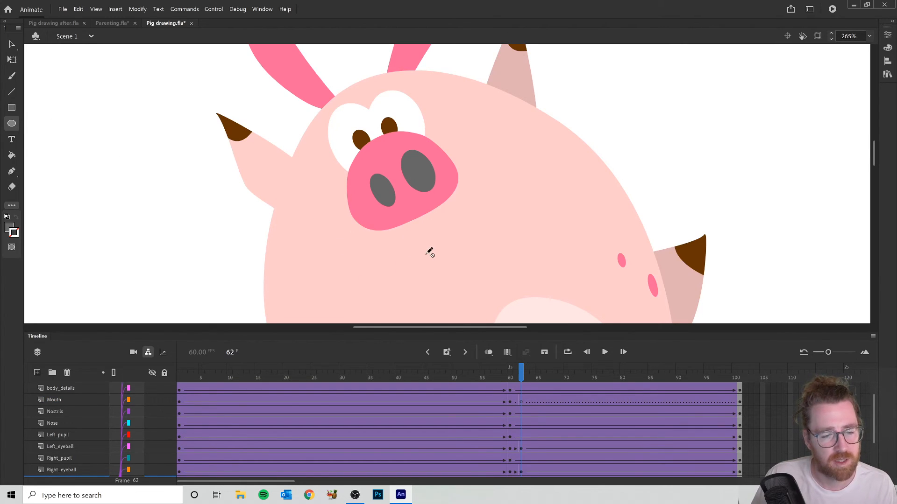
pyautogui.click(521, 402)
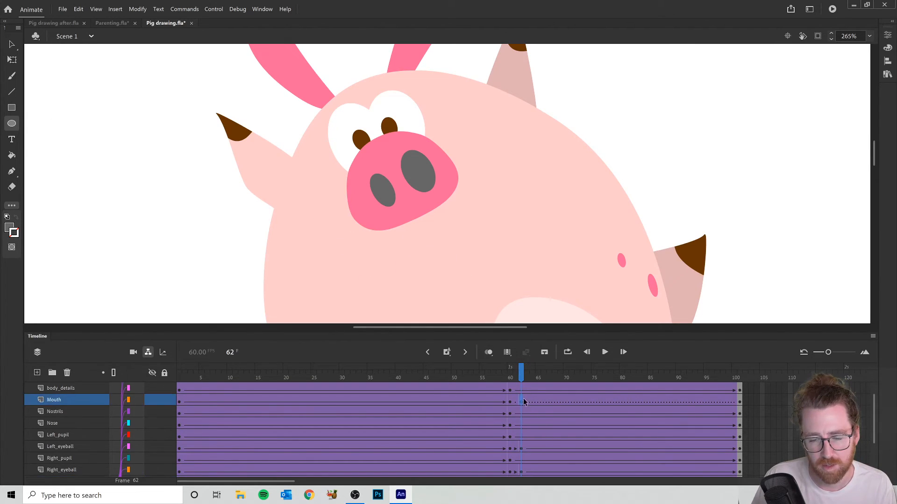
pyautogui.moveTo(427, 217); pyautogui.dragTo(482, 276)
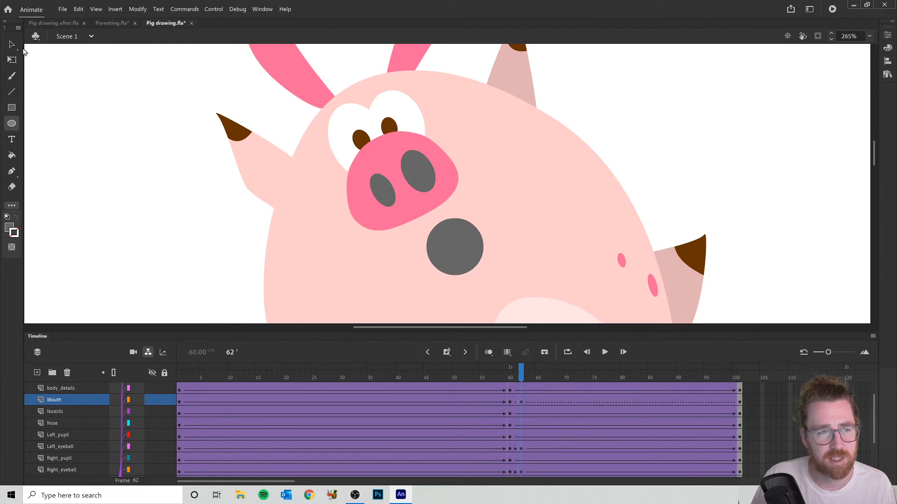
pyautogui.click(12, 44)
pyautogui.click(464, 244)
pyautogui.moveTo(452, 254); pyautogui.dragTo(444, 254)
# - Scrub from frame 60 to frame 101 to check the switch from the smile to the round mouth
pyautogui.click(508, 377)
pyautogui.moveTo(510, 377)
pyautogui.mouseDown()
pyautogui.moveTo(621, 373)
pyautogui.moveTo(495, 388)
pyautogui.moveTo(562, 398)
pyautogui.moveTo(480, 388)
pyautogui.moveTo(527, 371)
pyautogui.moveTo(516, 370)
pyautogui.mouseUp()
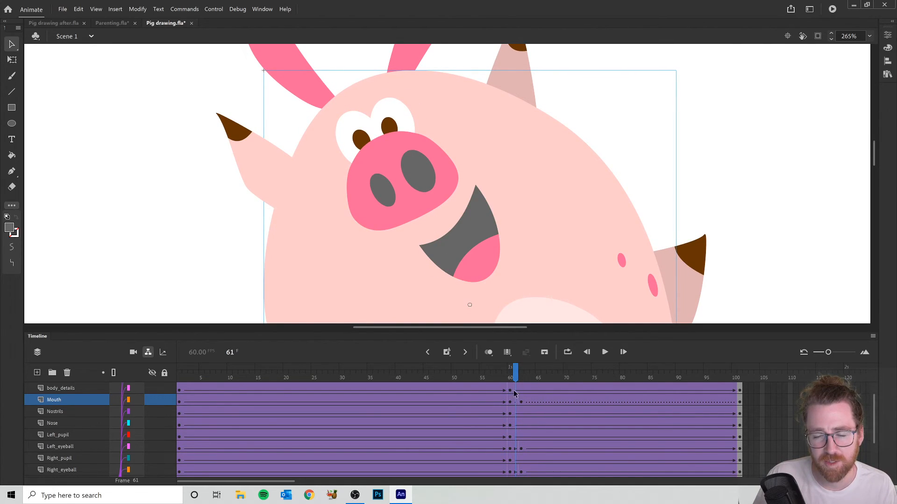
pyautogui.moveTo(518, 372)
pyautogui.mouseDown()
pyautogui.moveTo(505, 371)
pyautogui.moveTo(525, 378)
pyautogui.moveTo(514, 376)
pyautogui.mouseUp()
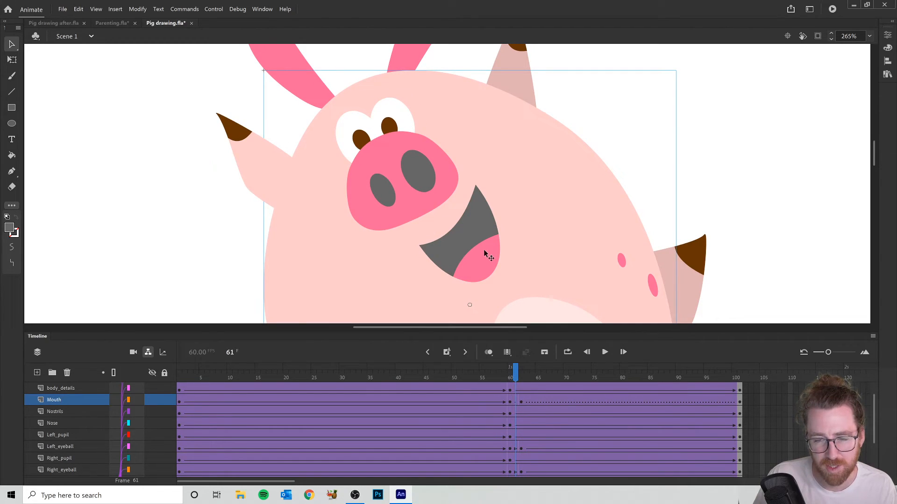
pyautogui.moveTo(516, 370); pyautogui.dragTo(740, 370)
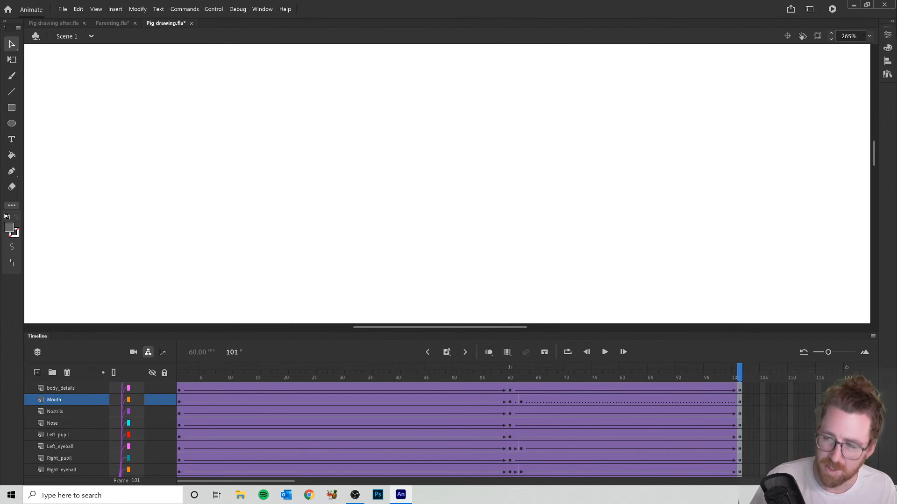
# - Test the movie of Pig drawing and of RECOVER_Pig drawing after to examine the ears' motion
pyautogui.click(833, 9)
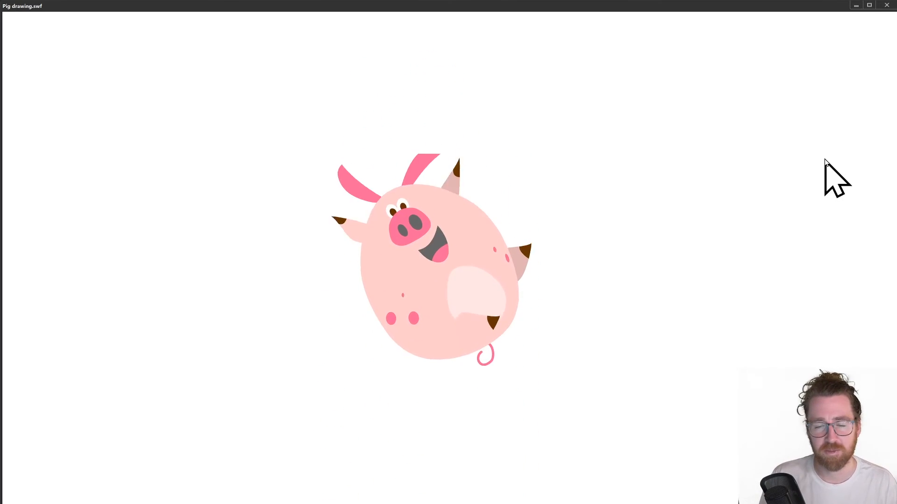
pyautogui.click(886, 5)
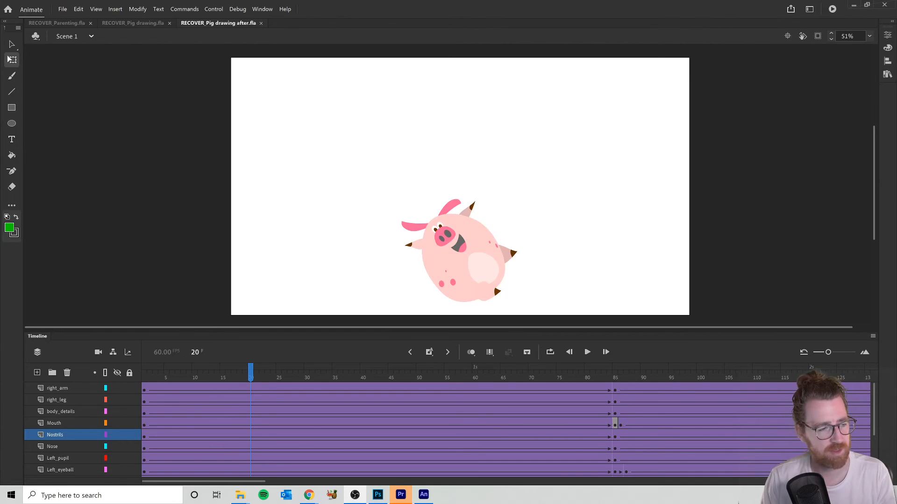
pyautogui.click(832, 9)
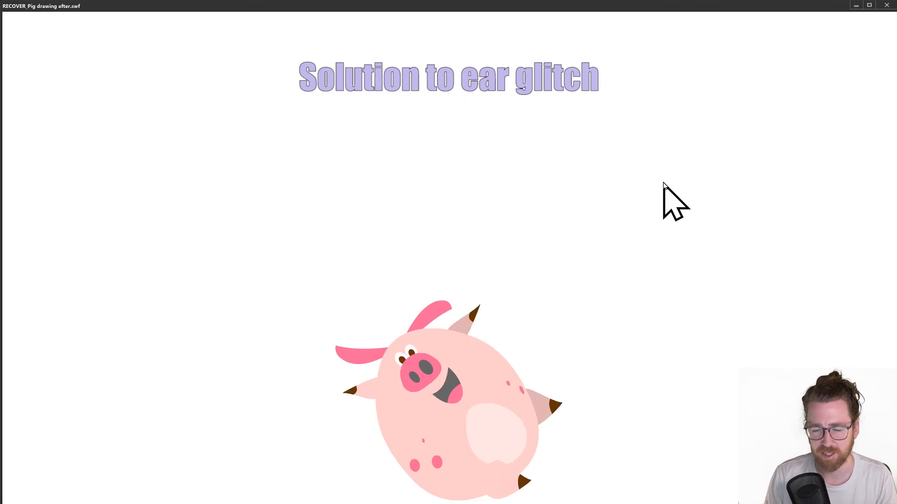
pyautogui.click(886, 5)
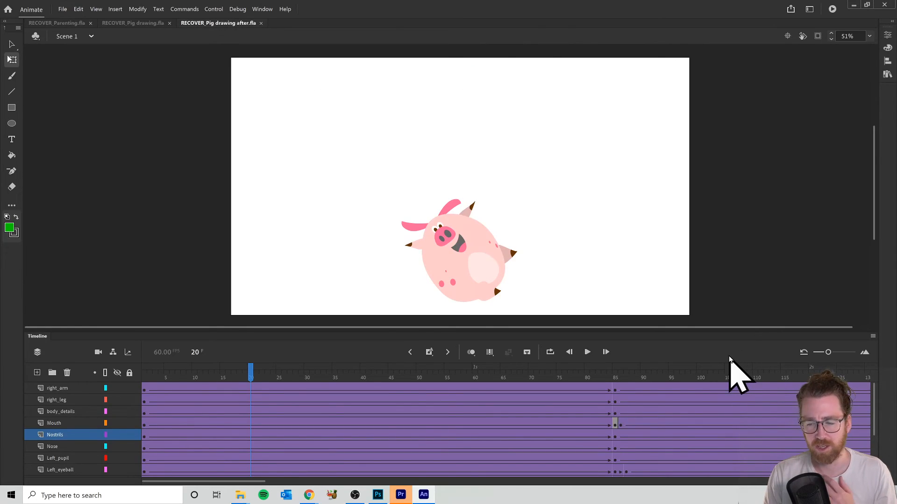
# - Try No Ease on the first Right_ear tween and test the movie
pyautogui.moveTo(253, 371); pyautogui.dragTo(390, 376)
pyautogui.moveTo(364, 408); pyautogui.dragTo(547, 412)
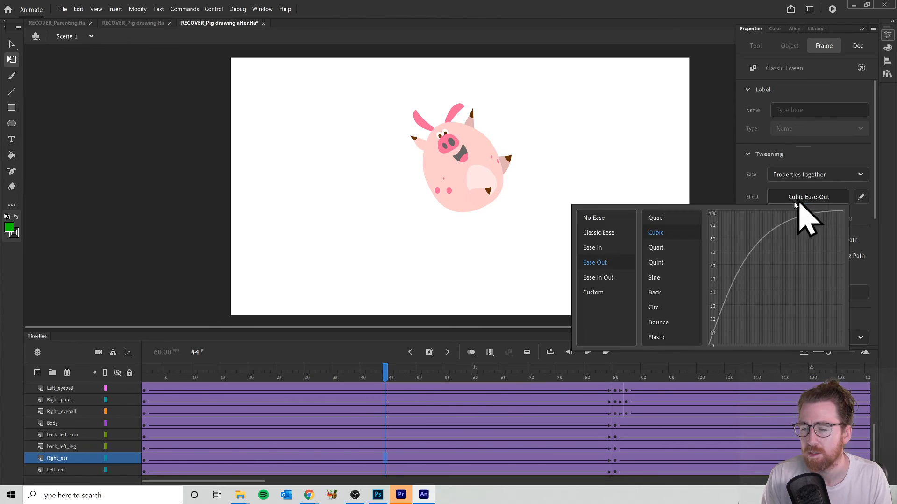
pyautogui.click(590, 220)
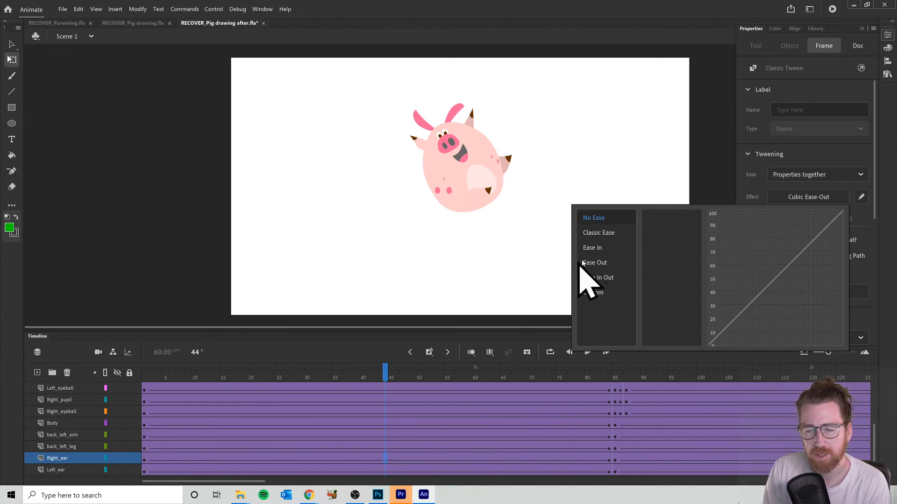
pyautogui.doubleClick(592, 218)
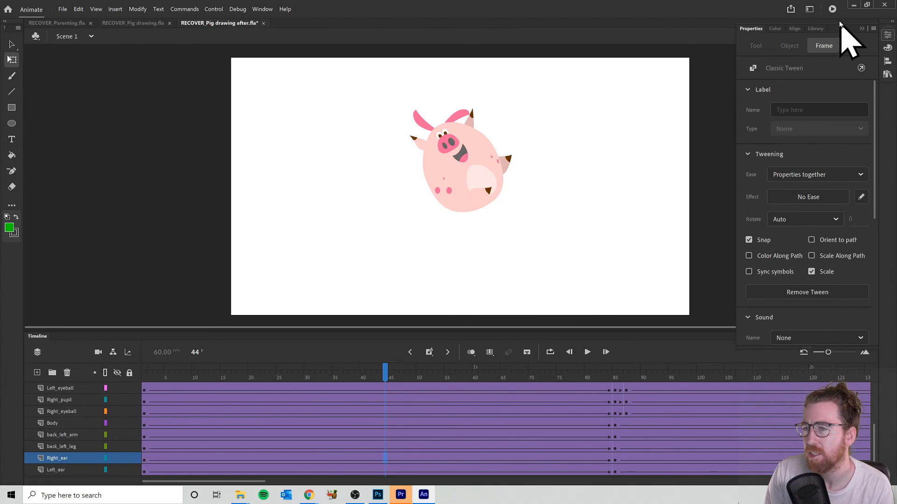
pyautogui.click(831, 9)
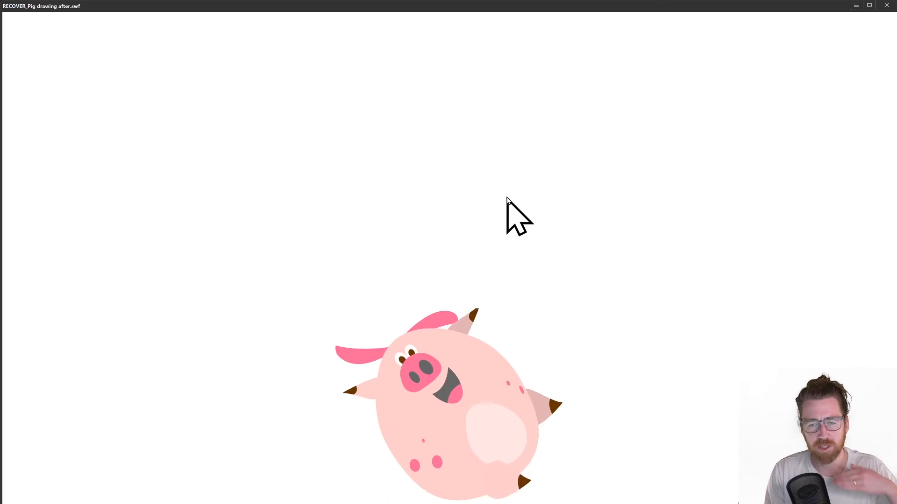
pyautogui.click(887, 5)
# - Set the first Right_ear tween's easing effect to Ease Out Cubic and test the movie
pyautogui.click(391, 458)
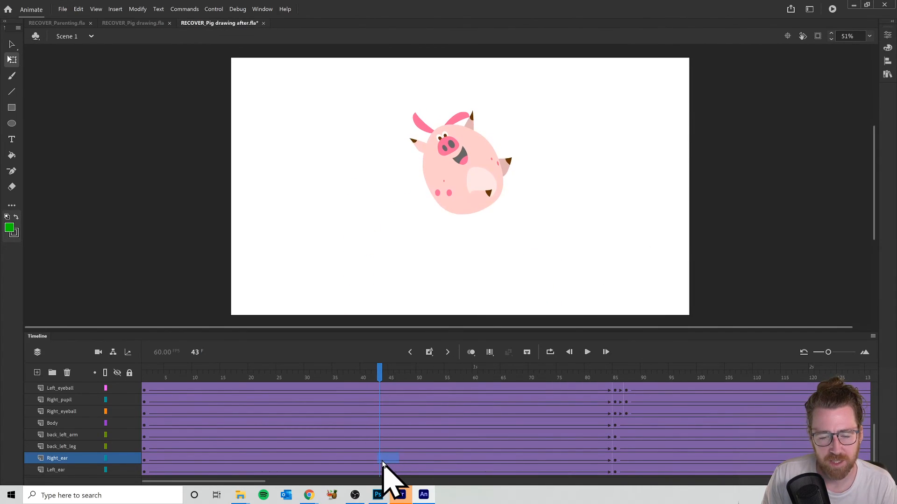
pyautogui.click(887, 35)
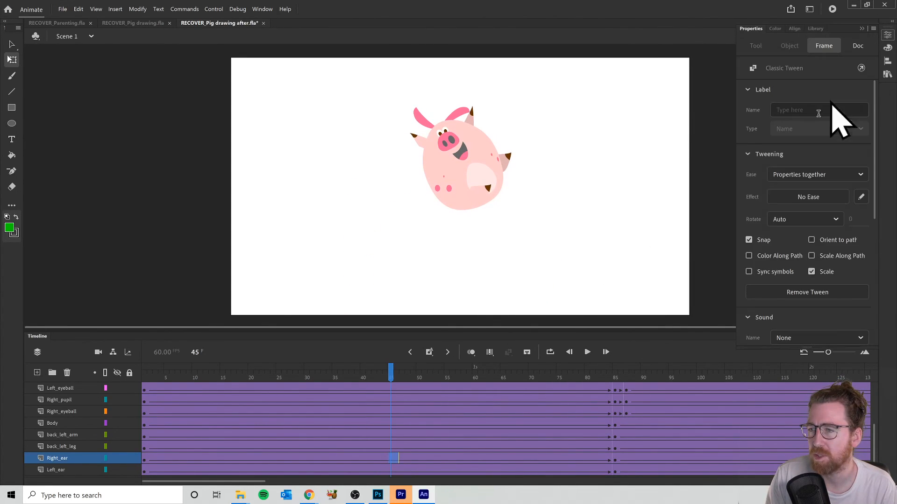
pyautogui.click(798, 197)
pyautogui.click(599, 264)
pyautogui.doubleClick(672, 233)
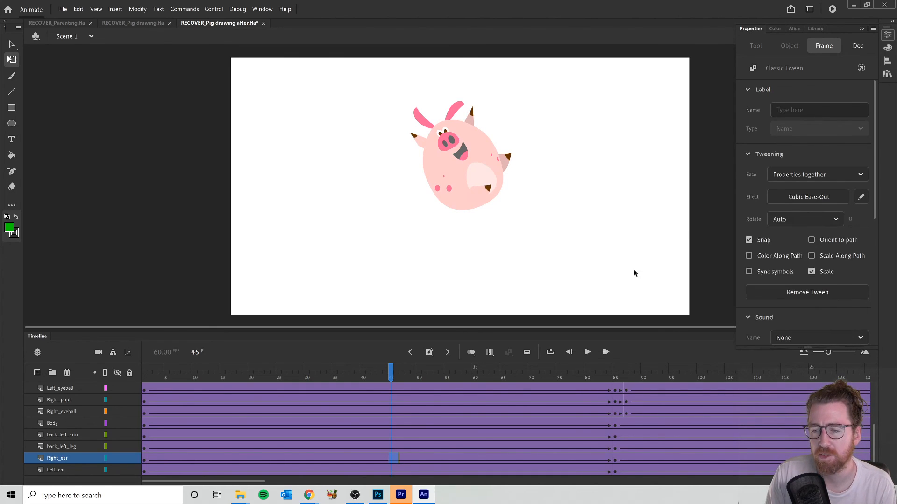
pyautogui.click(832, 8)
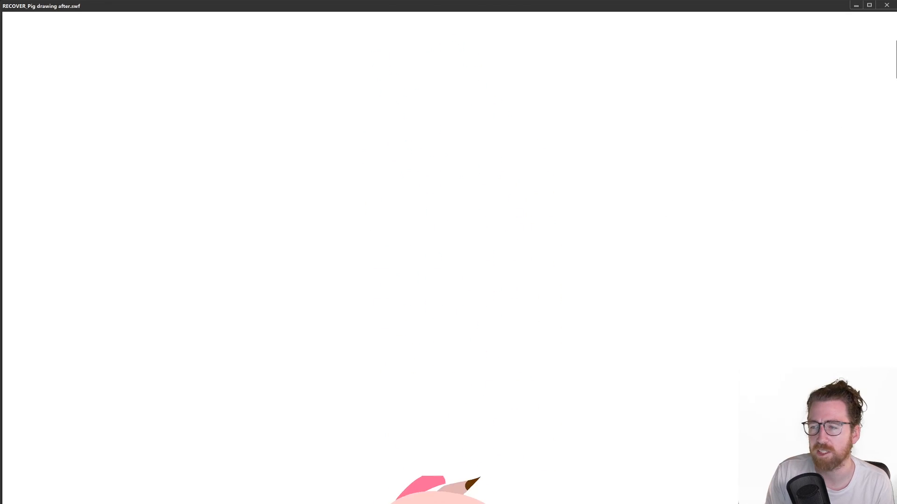
pyautogui.click(884, 6)
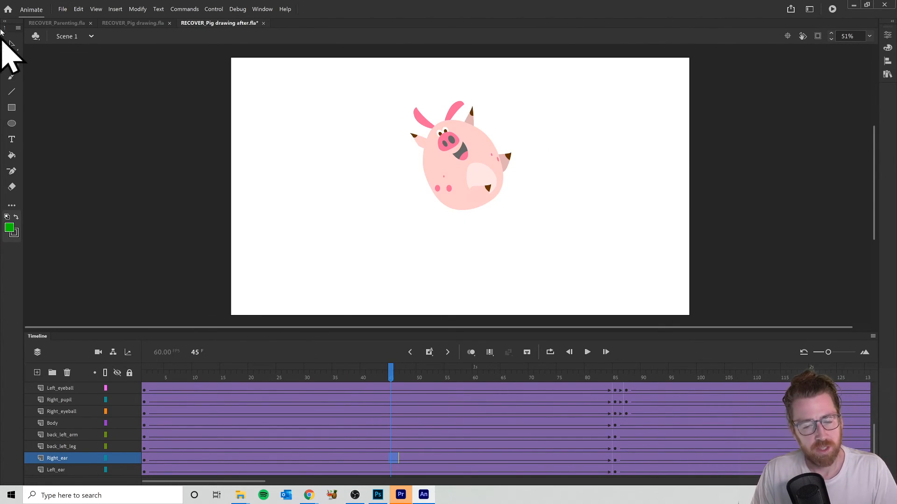
# - Open the video/media export settings for the pig animation and choose H.264 as the format
pyautogui.click(63, 9)
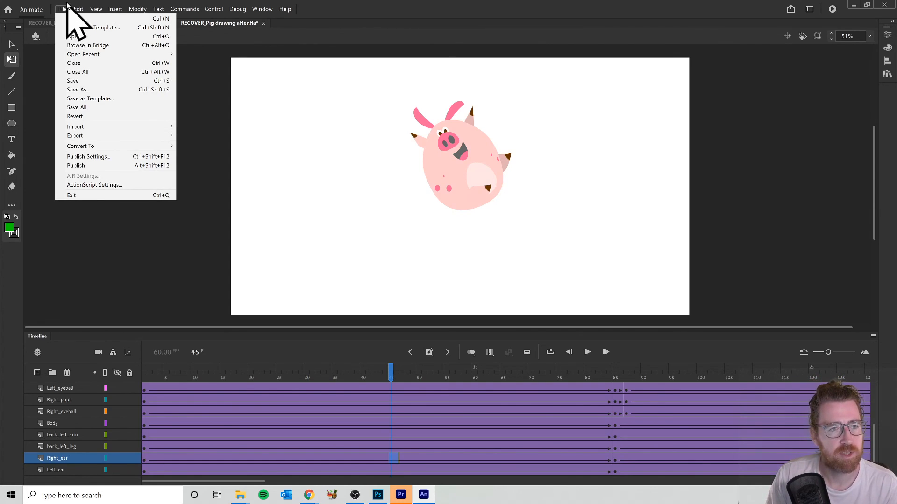
pyautogui.moveTo(112, 137)
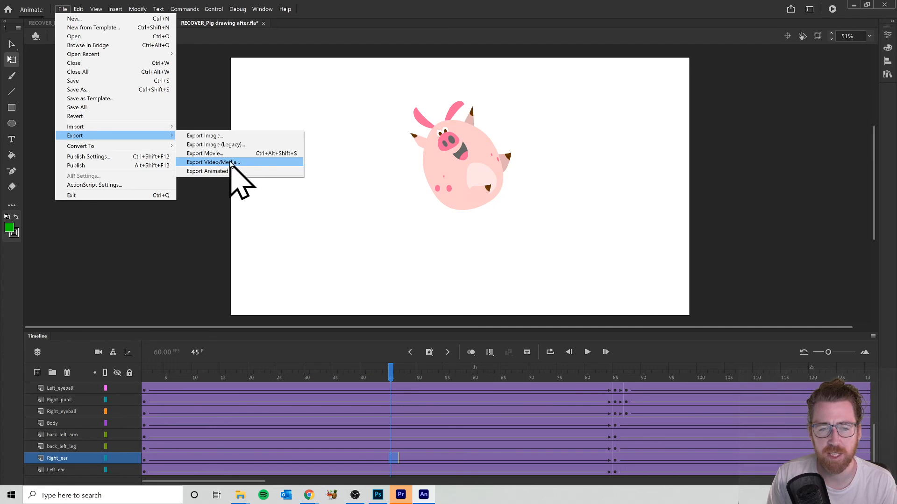
pyautogui.click(213, 162)
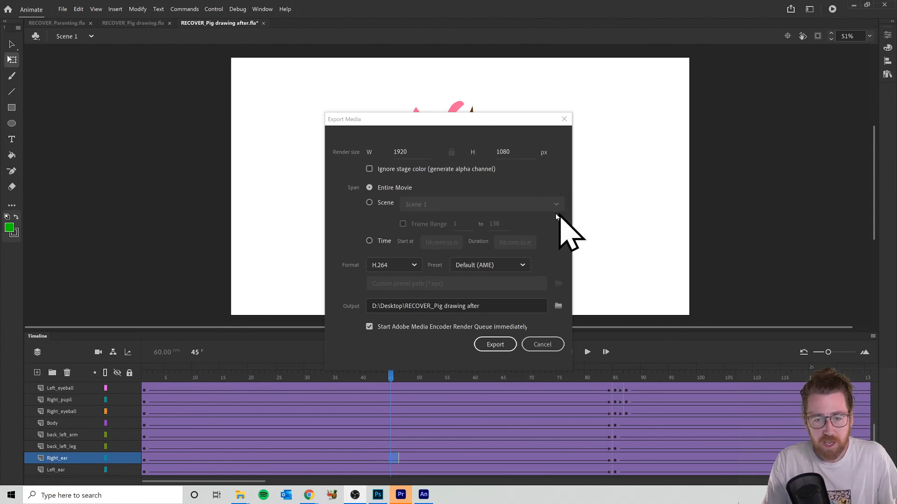
pyautogui.click(397, 264)
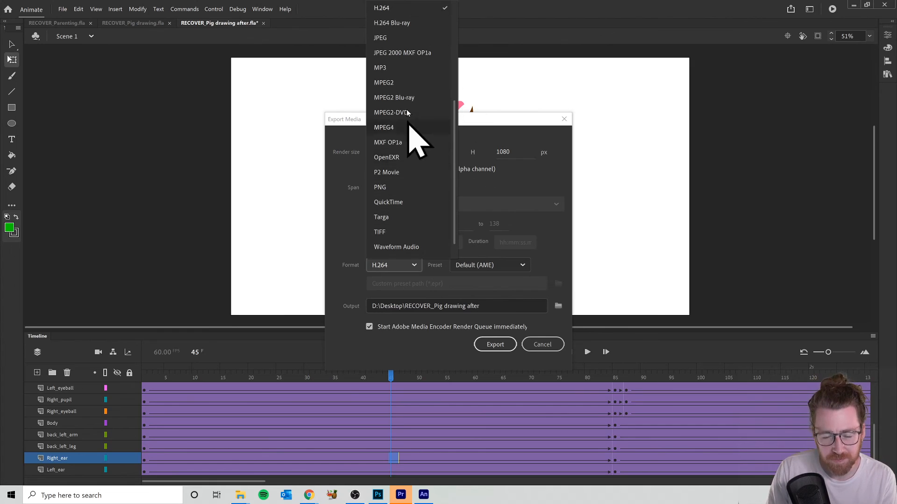
pyautogui.click(396, 8)
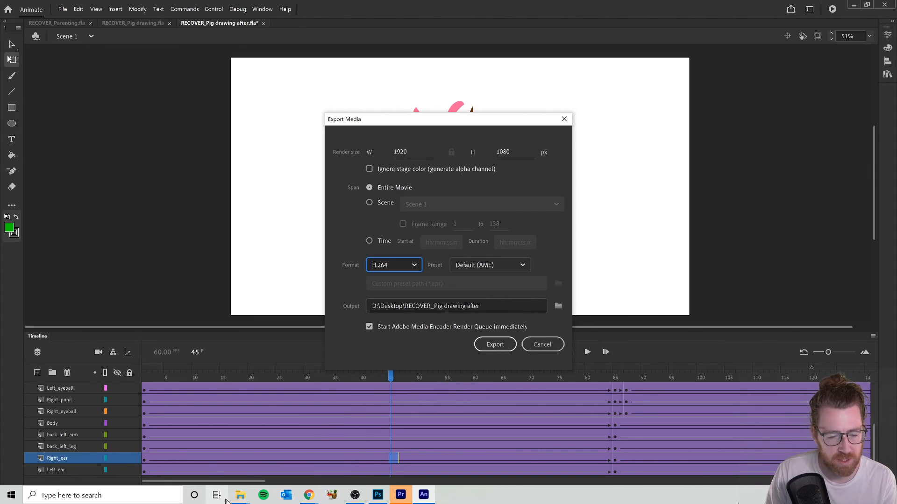
# - Switch to the lesson's file folder and play Pig animation.mp4 in a maximised VLC media player window
pyautogui.moveTo(238, 496)
pyautogui.click(318, 458)
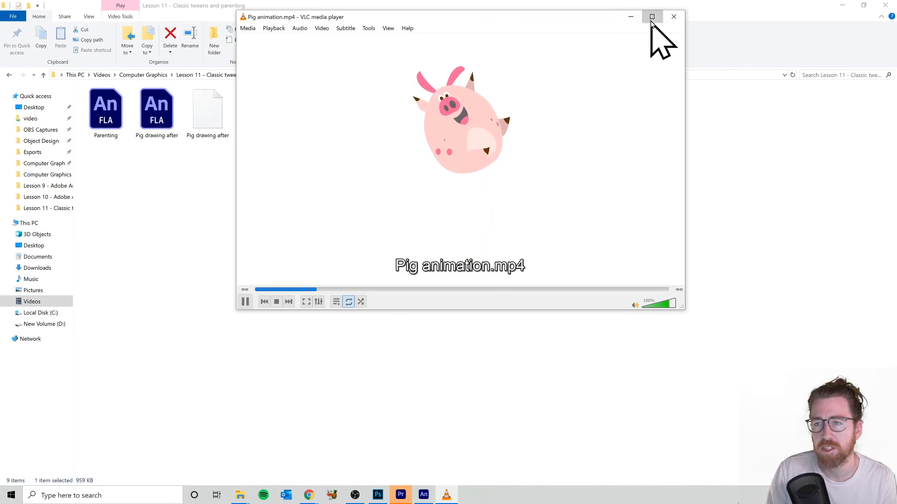
pyautogui.click(651, 17)
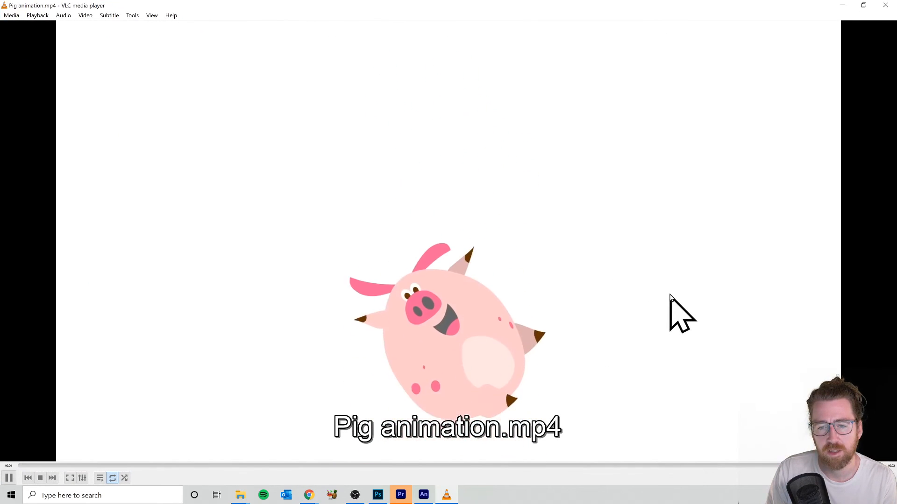